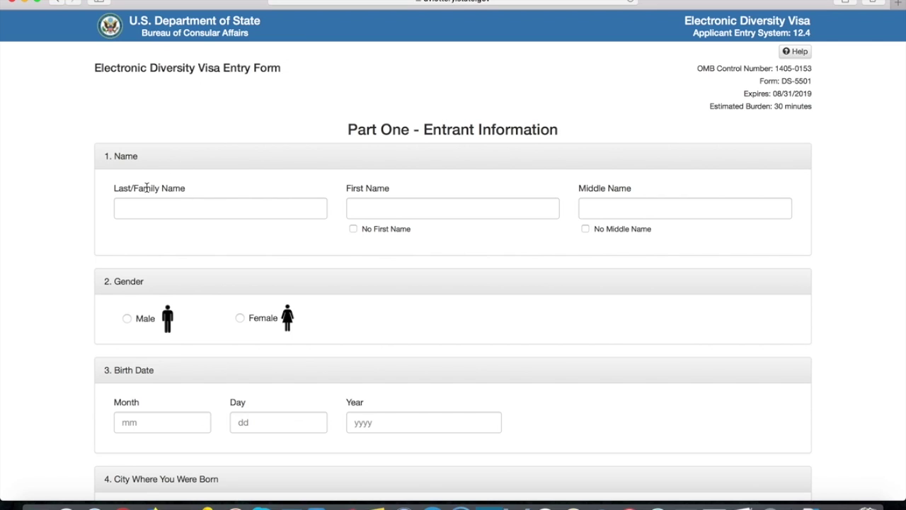
- Mark the entrant as having no middle name, disabling the Middle Name field
{"action": "left_click_drag", "start_coordinate": [115, 187], "coordinate": [222, 186]}
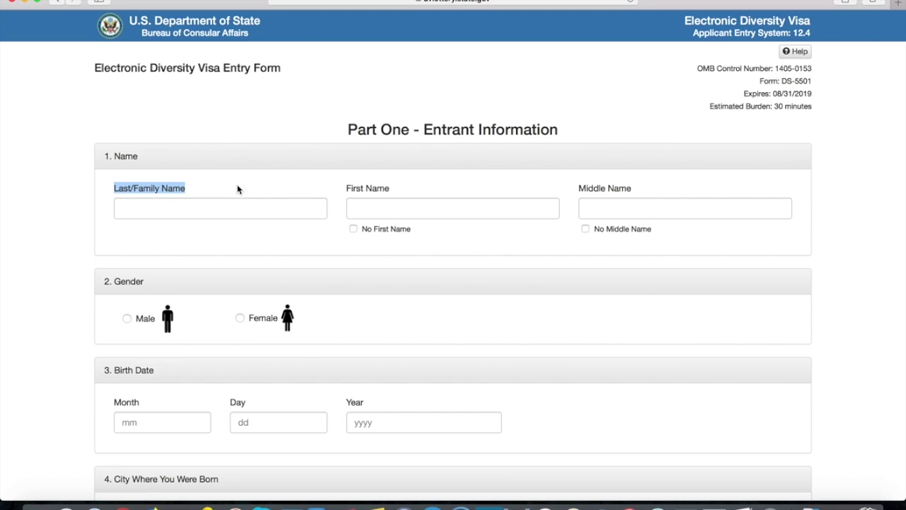
{"action": "left_click_drag", "start_coordinate": [342, 188], "coordinate": [373, 187]}
{"action": "left_click_drag", "start_coordinate": [579, 188], "coordinate": [578, 187]}
{"action": "left_click", "coordinate": [636, 189]}
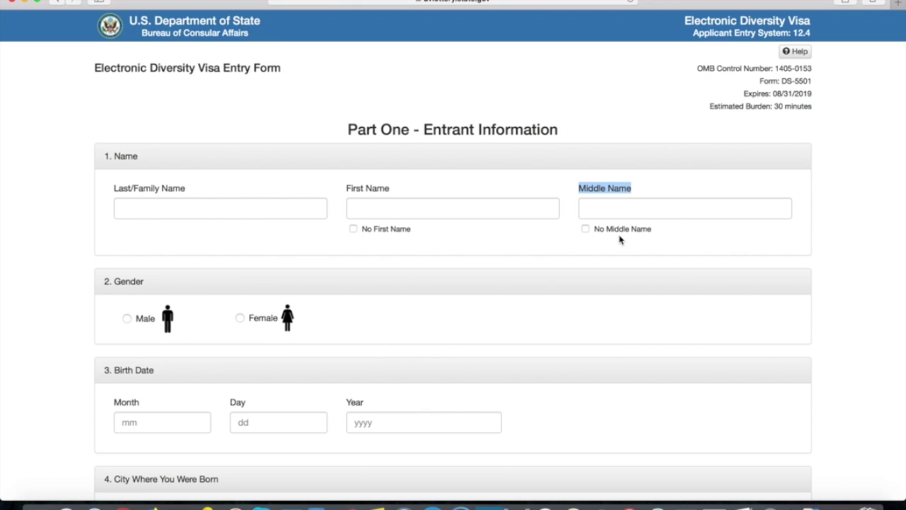
{"action": "left_click", "coordinate": [588, 231]}
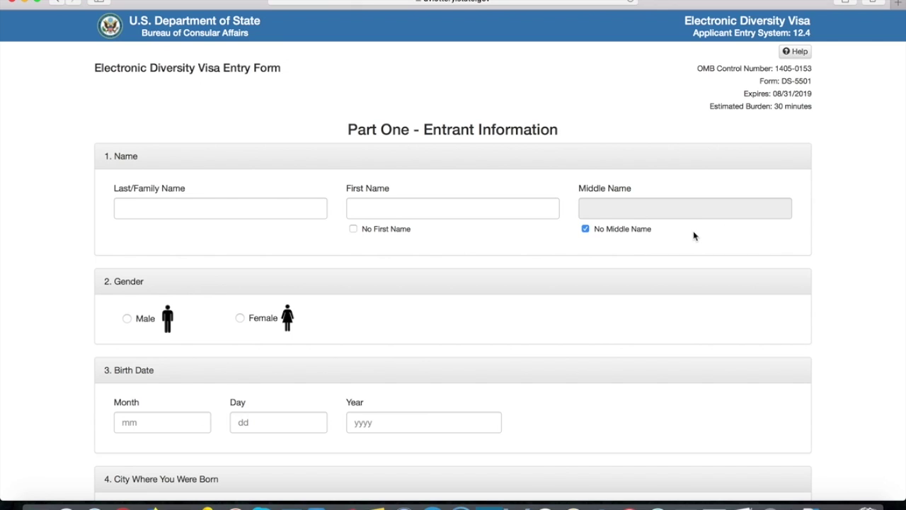
{"action": "left_click", "coordinate": [272, 205]}
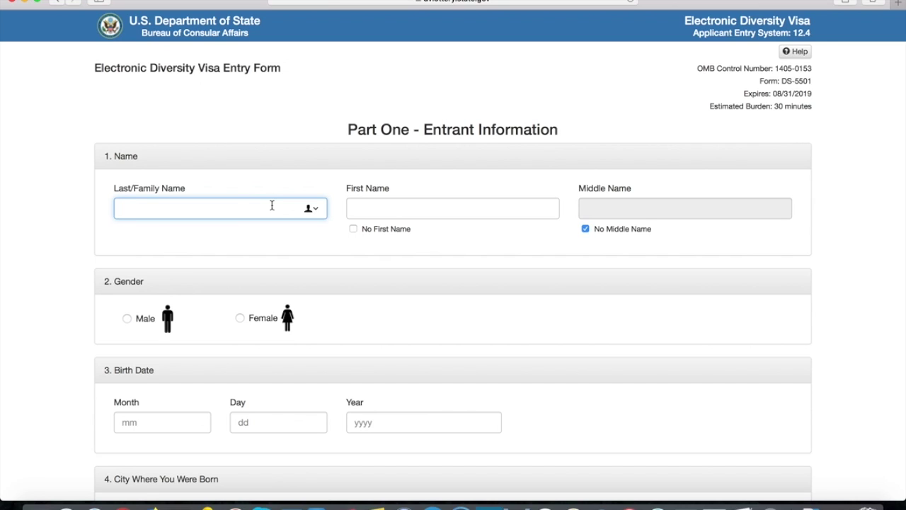
- Enter the entrant's last and first names and select Male as the gender
{"action": "key", "text": "Tab"}
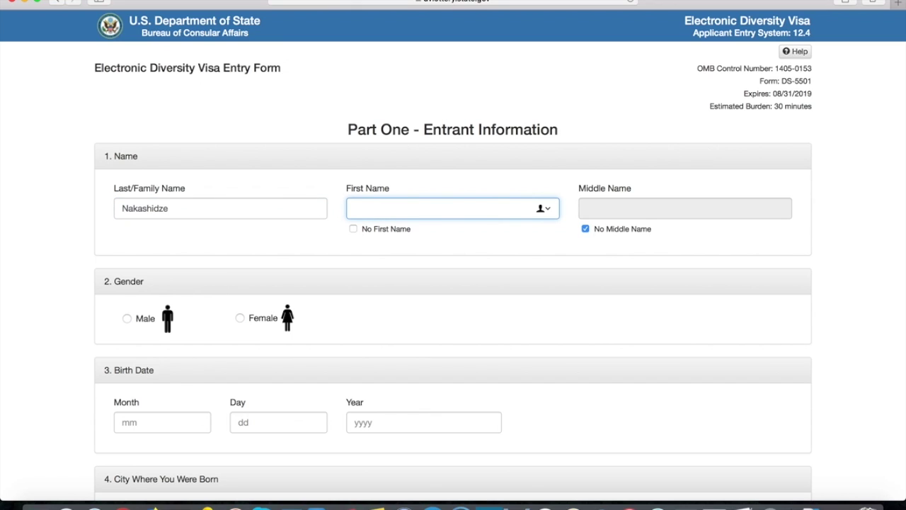
{"action": "left_click", "coordinate": [429, 248]}
{"action": "scroll", "coordinate": [332, 216], "scroll_direction": "down", "scroll_amount": 1}
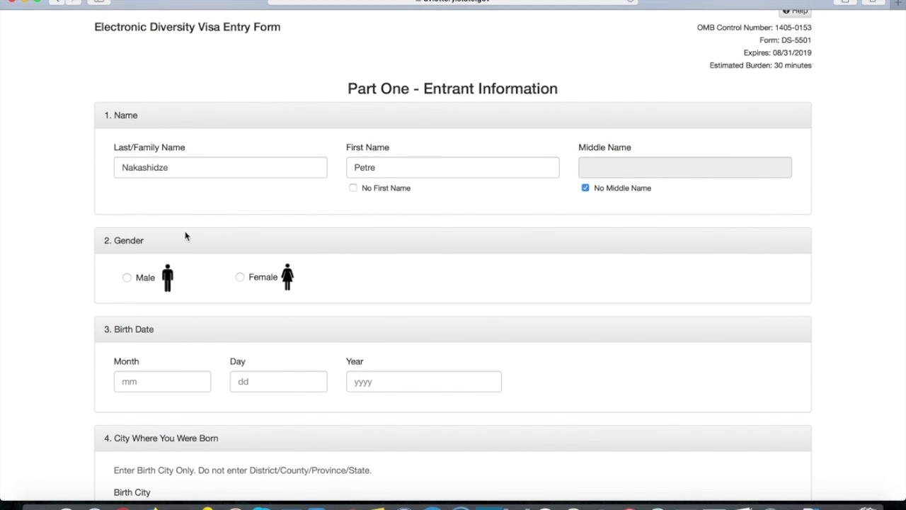
{"action": "left_click", "coordinate": [127, 277]}
{"action": "scroll", "coordinate": [408, 237], "scroll_direction": "down", "scroll_amount": 4}
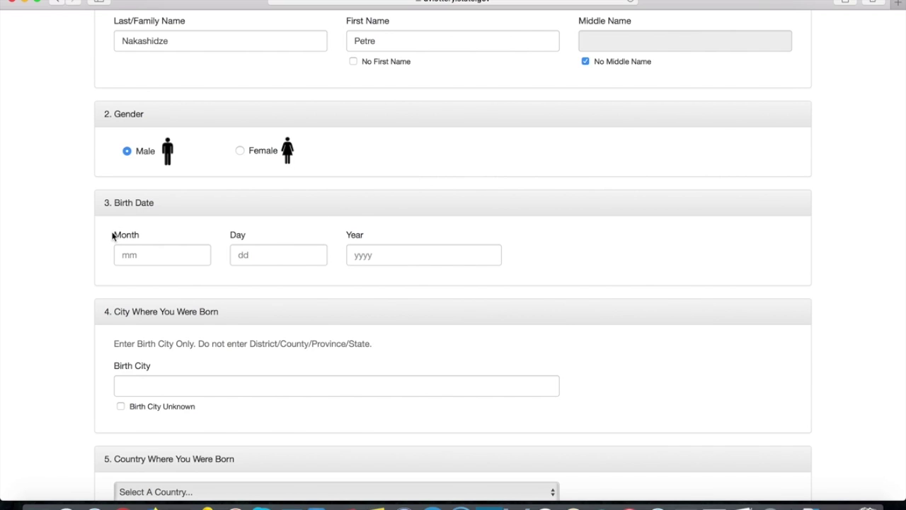
- Enter the birth date 01/01/1980 in the Month, Day and Year fields
{"action": "left_click_drag", "start_coordinate": [114, 236], "coordinate": [139, 234]}
{"action": "left_click_drag", "start_coordinate": [230, 234], "coordinate": [246, 235]}
{"action": "left_click", "coordinate": [355, 235]}
{"action": "left_click", "coordinate": [190, 254]}
{"action": "type", "text": "01"}
{"action": "left_click", "coordinate": [282, 255]}
{"action": "type", "text": "01"}
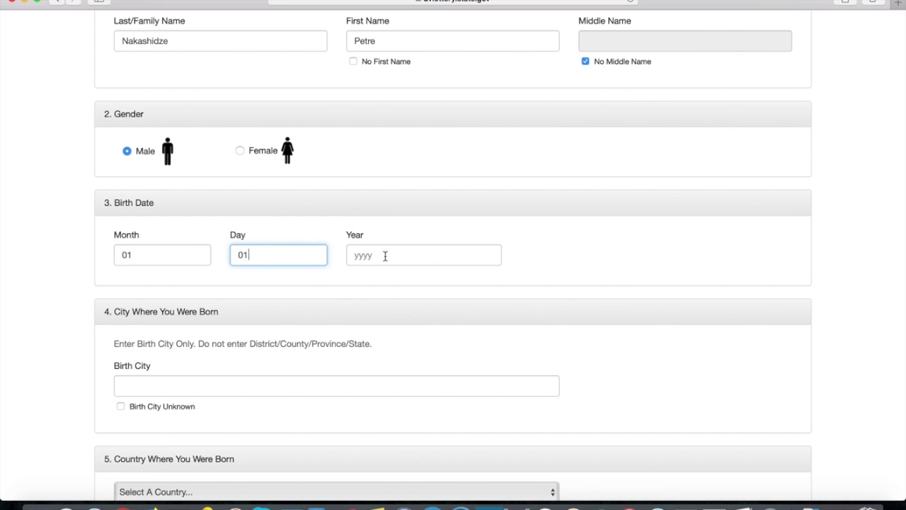
{"action": "left_click", "coordinate": [396, 253]}
{"action": "type", "text": "1980"}
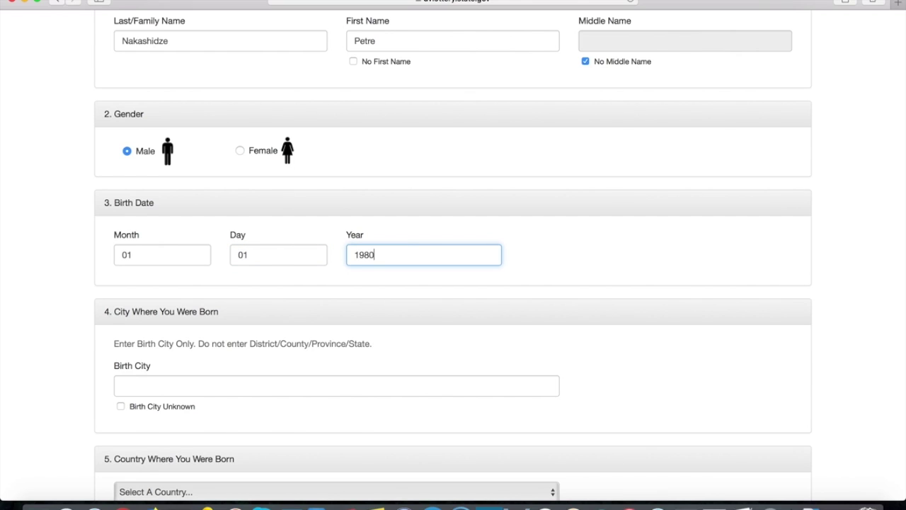
{"action": "left_click", "coordinate": [224, 380]}
{"action": "scroll", "coordinate": [544, 283], "scroll_direction": "down", "scroll_amount": 2}
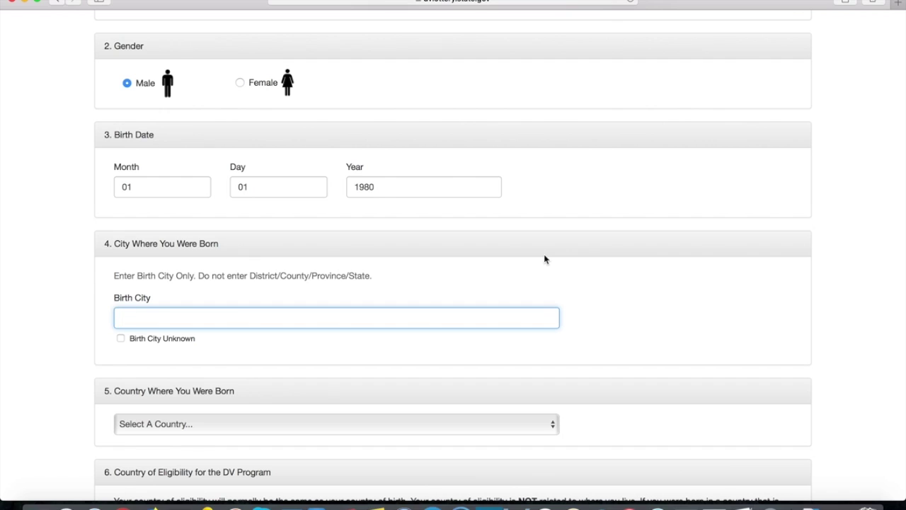
- Enter Tbilisi as the birth city, leaving Birth City Unknown unchecked
{"action": "type", "text": "Tbilisi"}
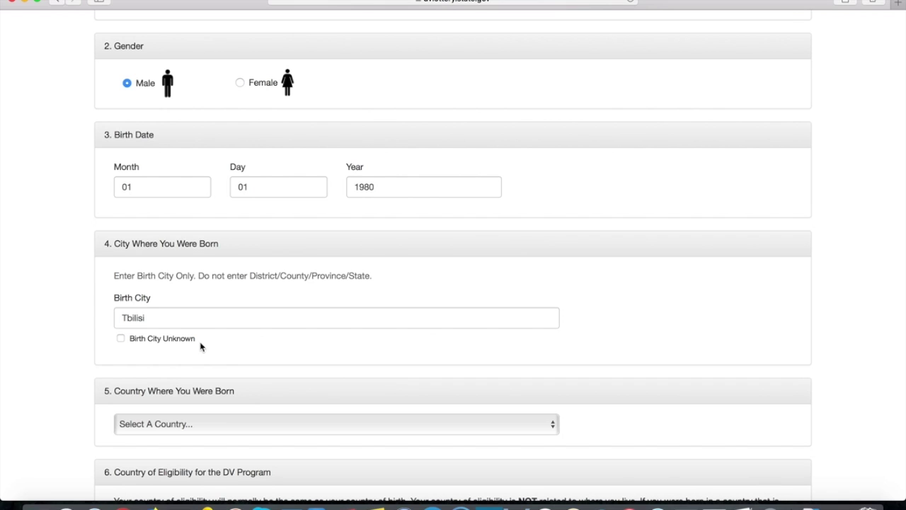
{"action": "left_click", "coordinate": [160, 340]}
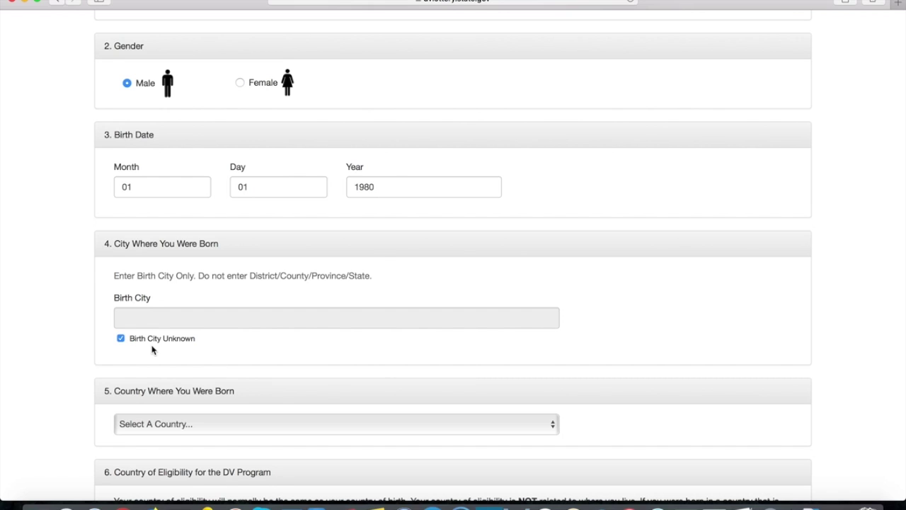
{"action": "left_click", "coordinate": [185, 342]}
{"action": "left_click", "coordinate": [182, 314]}
{"action": "type", "text": "Tbilisi"}
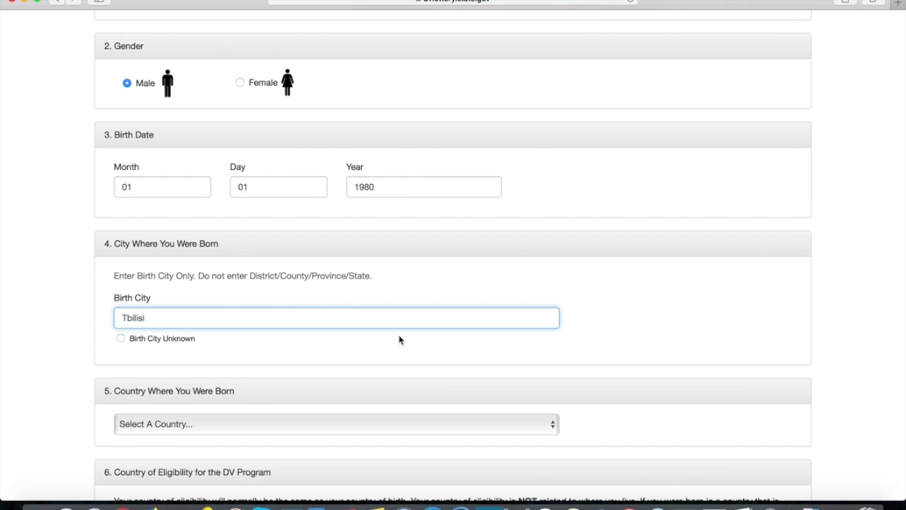
{"action": "left_click", "coordinate": [613, 320]}
{"action": "scroll", "coordinate": [613, 319], "scroll_direction": "down", "scroll_amount": 4}
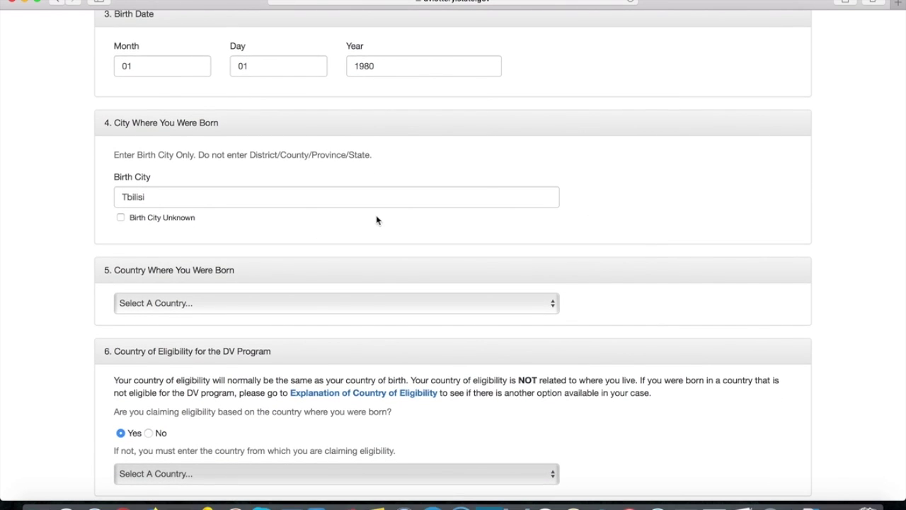
- Choose Georgia as the country where the entrant was born
{"action": "left_click", "coordinate": [275, 301]}
{"action": "type", "text": "ge"}
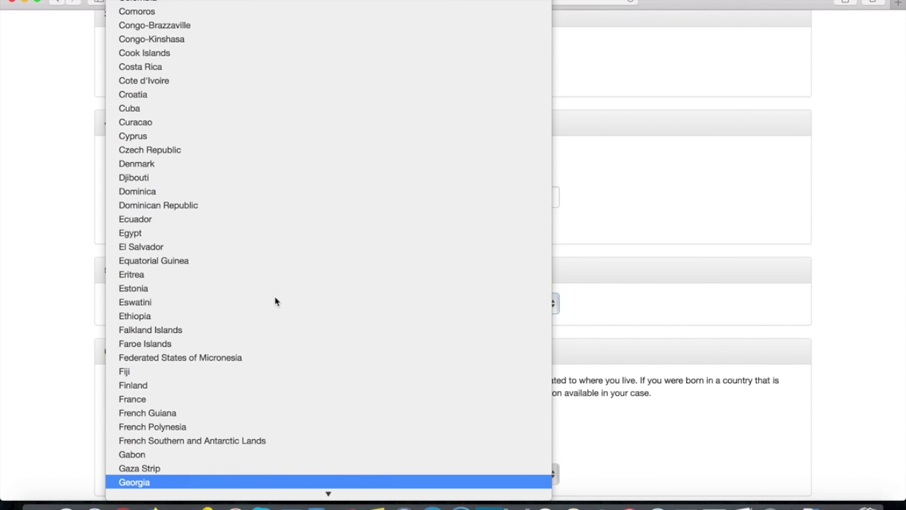
{"action": "left_click", "coordinate": [152, 481]}
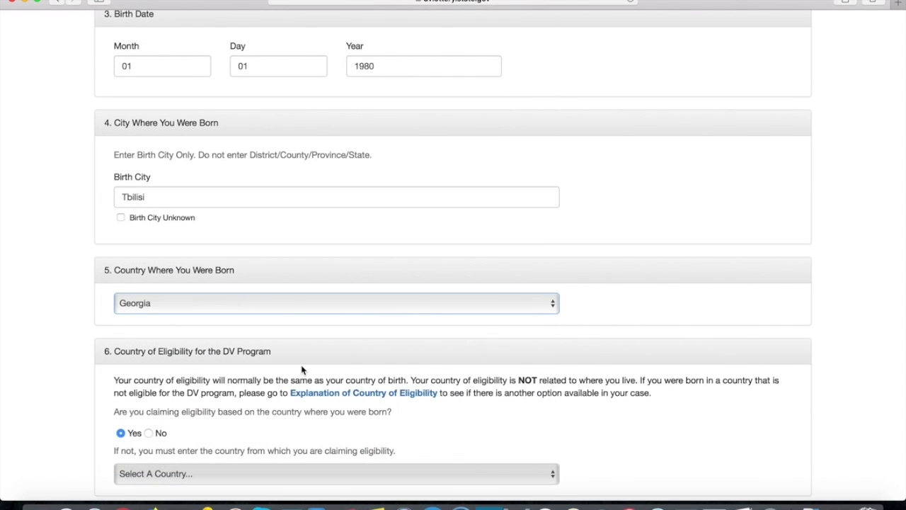
{"action": "scroll", "coordinate": [615, 267], "scroll_direction": "down", "scroll_amount": 5}
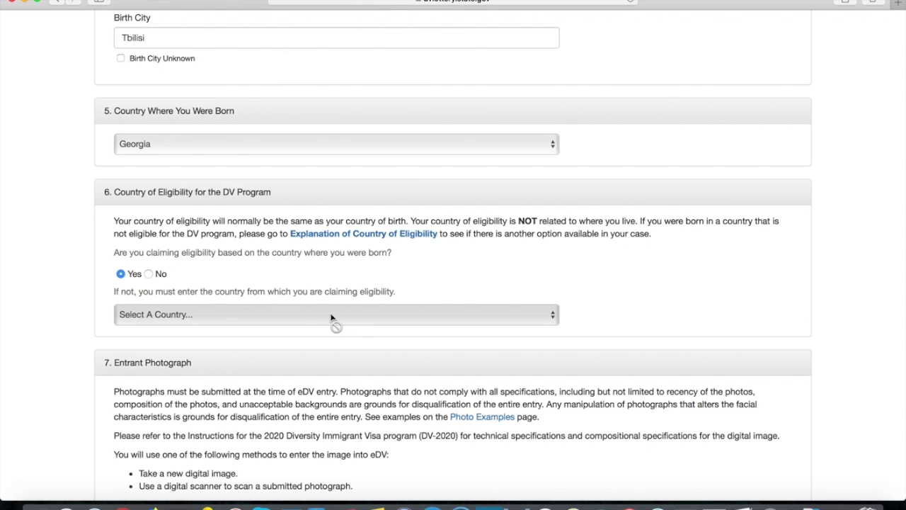
{"action": "left_click", "coordinate": [149, 276]}
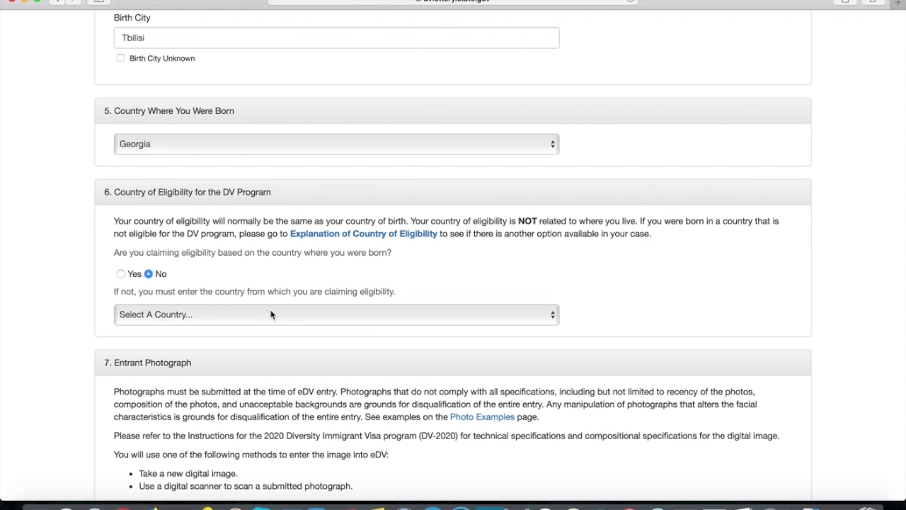
{"action": "left_click", "coordinate": [271, 314]}
{"action": "scroll", "coordinate": [262, 394], "scroll_direction": "down", "scroll_amount": 5}
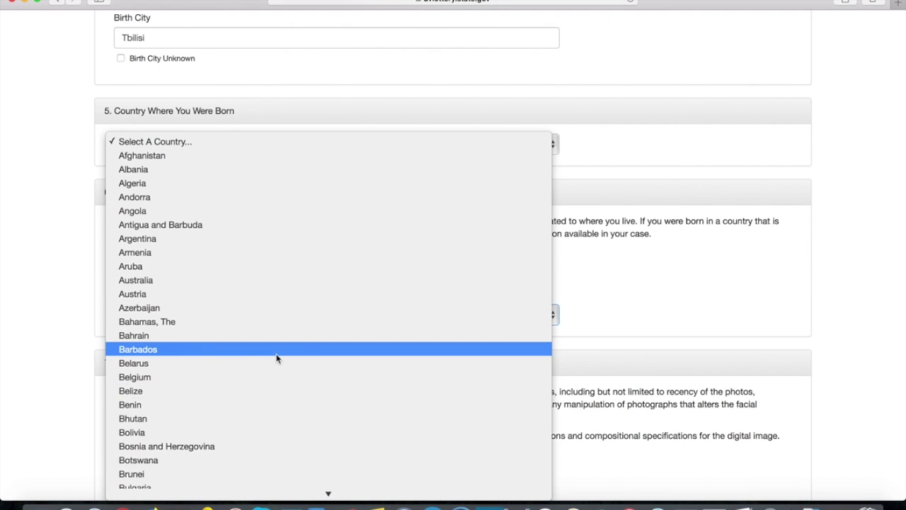
{"action": "left_click", "coordinate": [719, 291]}
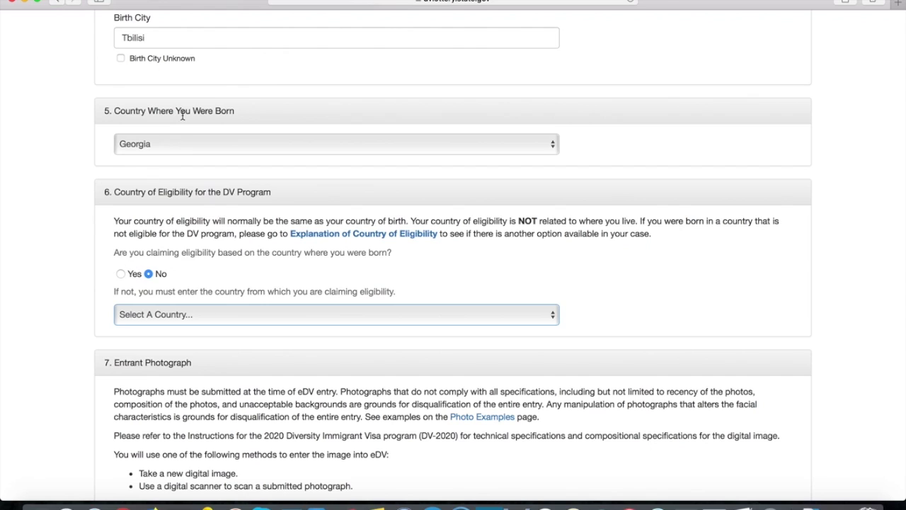
{"action": "left_click", "coordinate": [121, 276]}
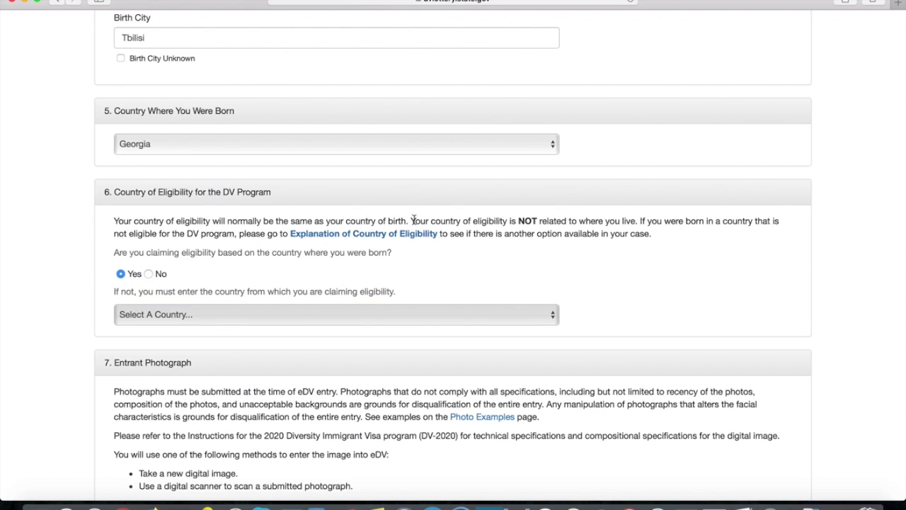
{"action": "scroll", "coordinate": [615, 275], "scroll_direction": "down", "scroll_amount": 3}
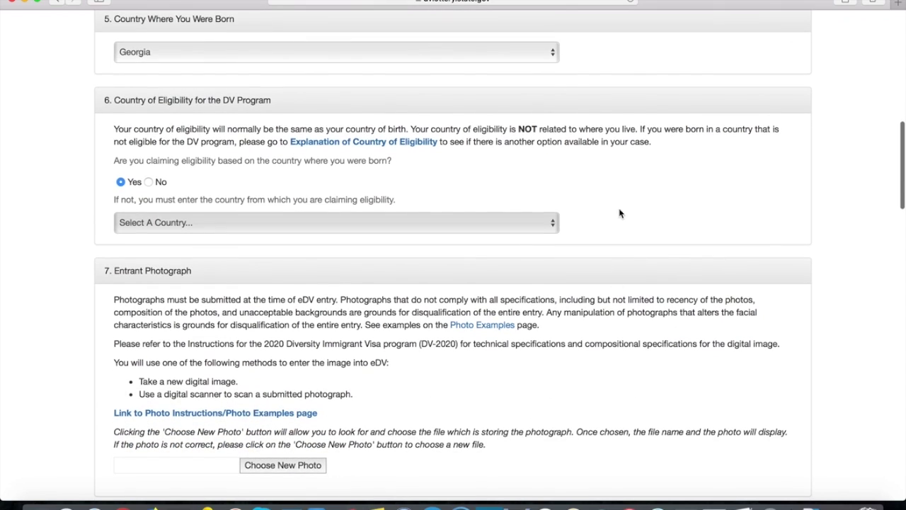
{"action": "scroll", "coordinate": [619, 212], "scroll_direction": "down", "scroll_amount": 2}
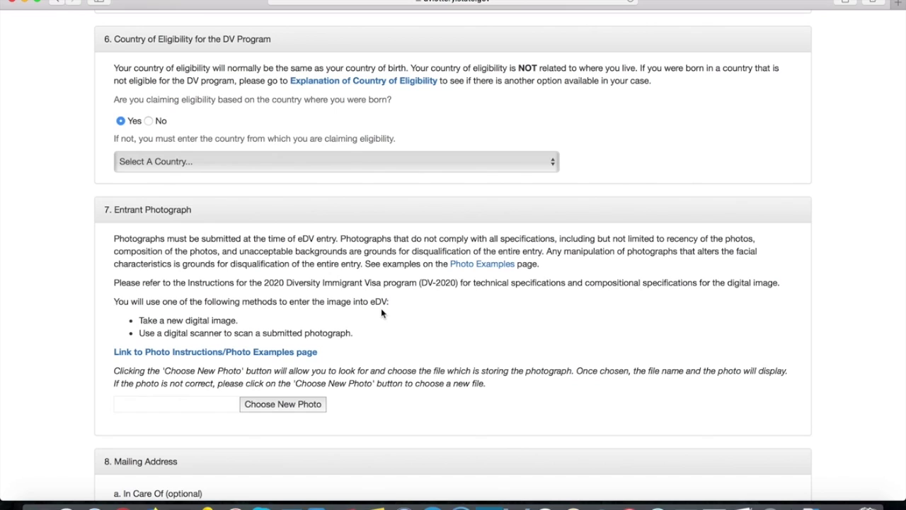
- Upload vak.jpg (600 × 600) from the Desktop as the entrant photograph
{"action": "left_click", "coordinate": [292, 405]}
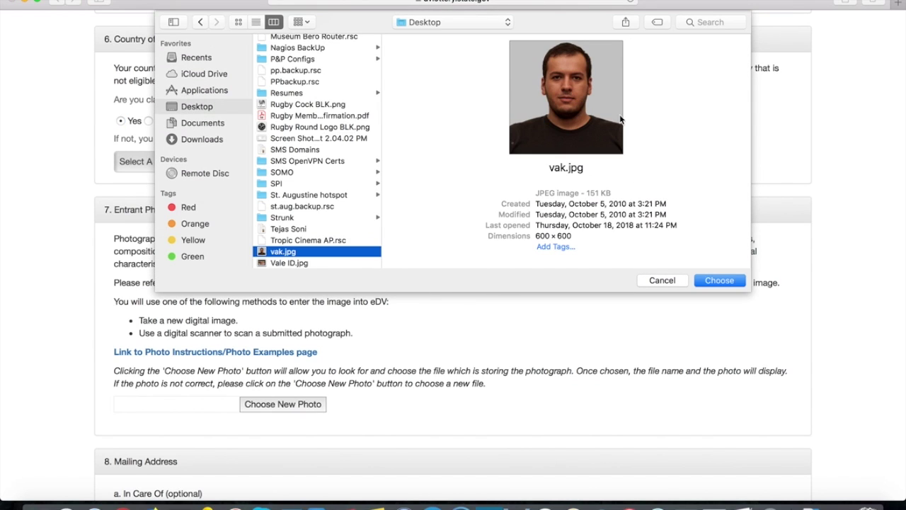
{"action": "left_click_drag", "start_coordinate": [485, 235], "coordinate": [572, 236]}
{"action": "left_click", "coordinate": [597, 238]}
{"action": "left_click_drag", "start_coordinate": [592, 193], "coordinate": [610, 193]}
{"action": "left_click", "coordinate": [619, 191]}
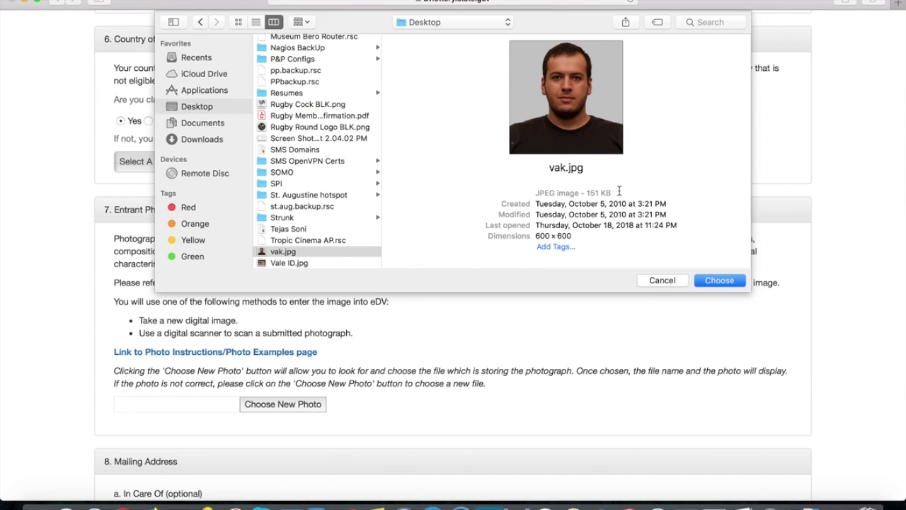
{"action": "left_click", "coordinate": [714, 280]}
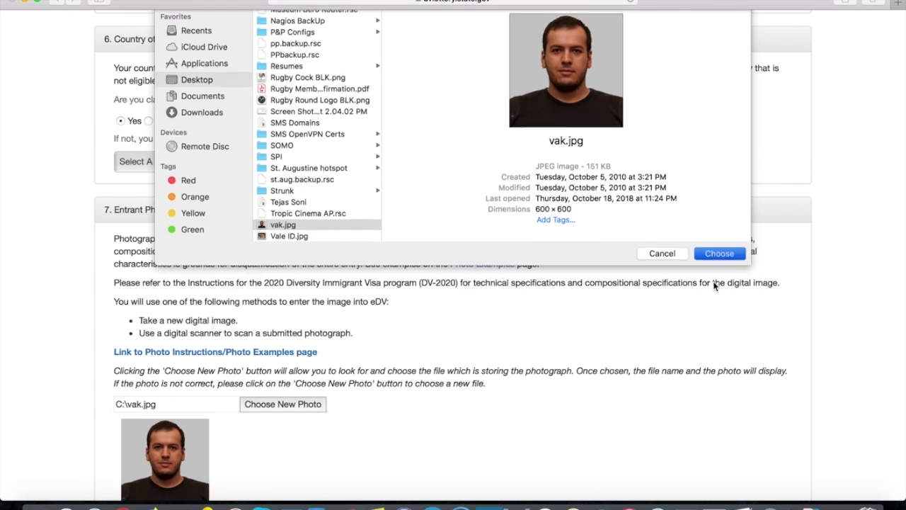
{"action": "scroll", "coordinate": [396, 358], "scroll_direction": "down", "scroll_amount": 3}
{"action": "scroll", "coordinate": [423, 258], "scroll_direction": "down", "scroll_amount": 3}
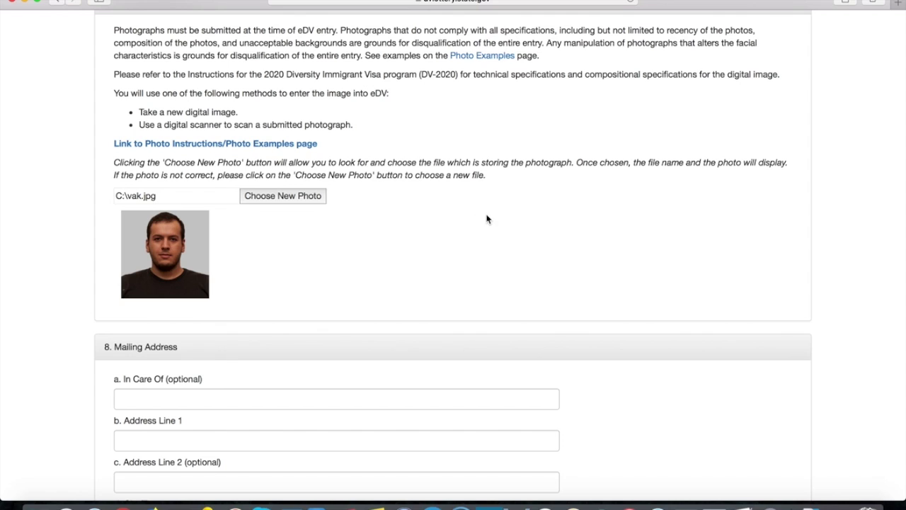
- Enter the entrant's street address in Address Line 1, removing the disallowed # character
{"action": "scroll", "coordinate": [485, 216], "scroll_direction": "down", "scroll_amount": 5}
{"action": "scroll", "coordinate": [472, 180], "scroll_direction": "down", "scroll_amount": 2}
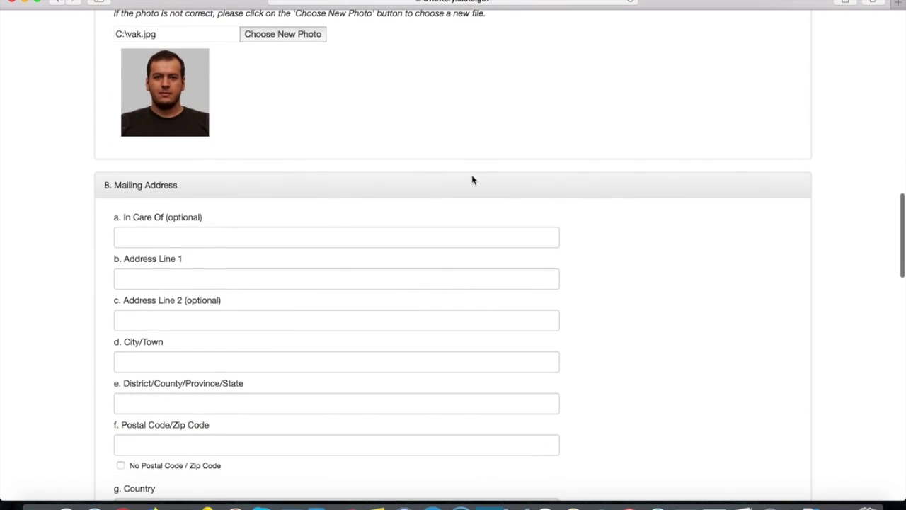
{"action": "scroll", "coordinate": [302, 176], "scroll_direction": "up", "scroll_amount": 10}
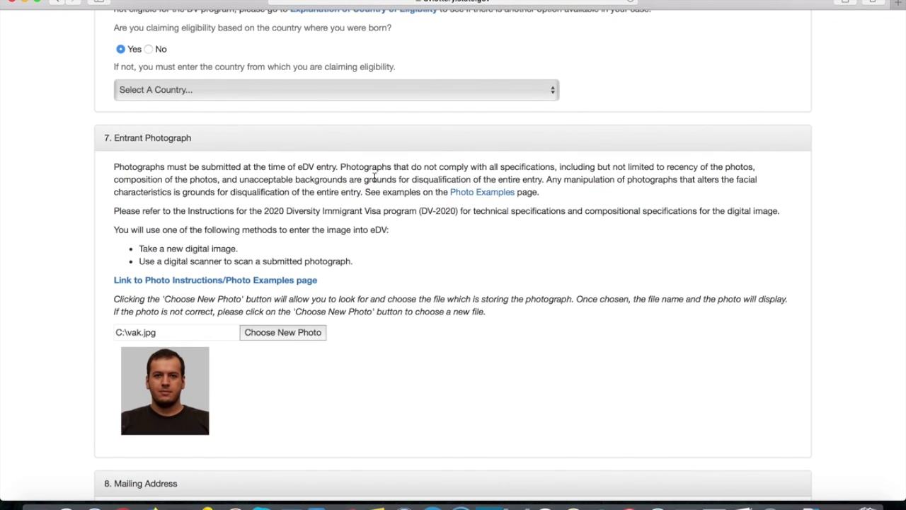
{"action": "scroll", "coordinate": [394, 271], "scroll_direction": "down", "scroll_amount": 6}
{"action": "scroll", "coordinate": [332, 229], "scroll_direction": "down", "scroll_amount": 3}
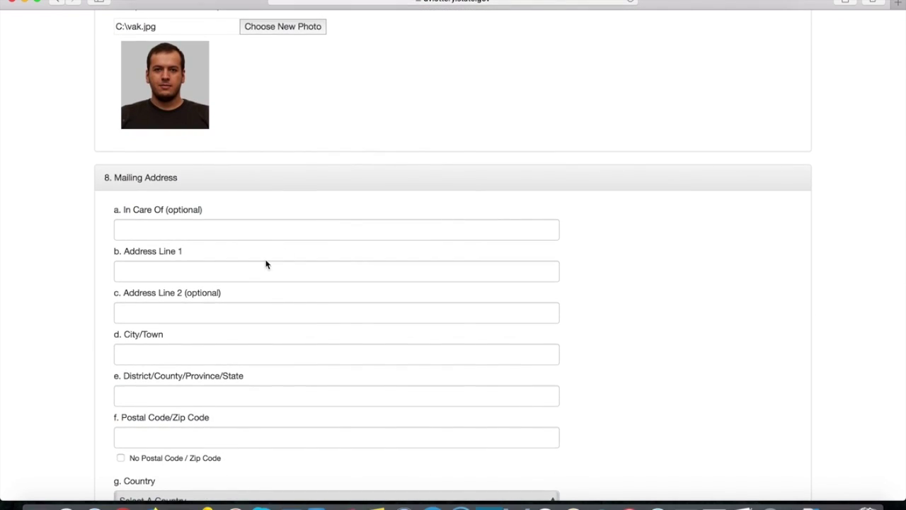
{"action": "left_click", "coordinate": [230, 267]}
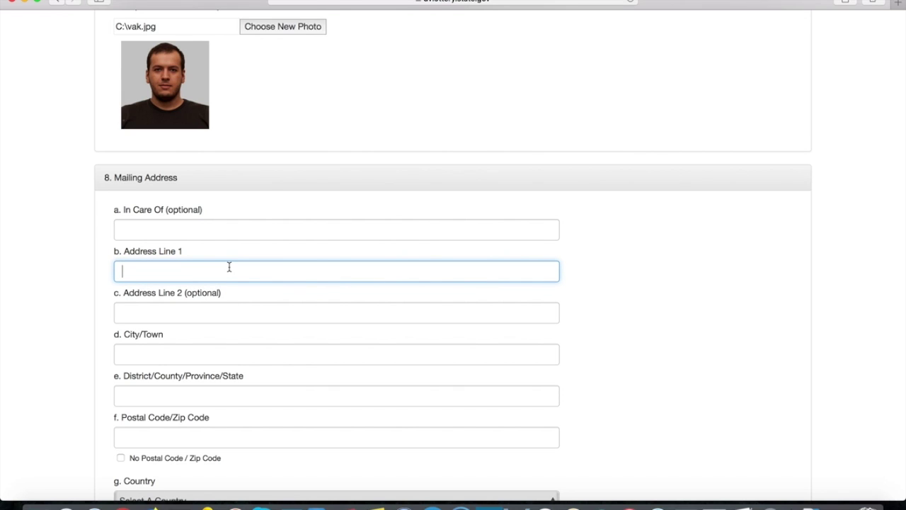
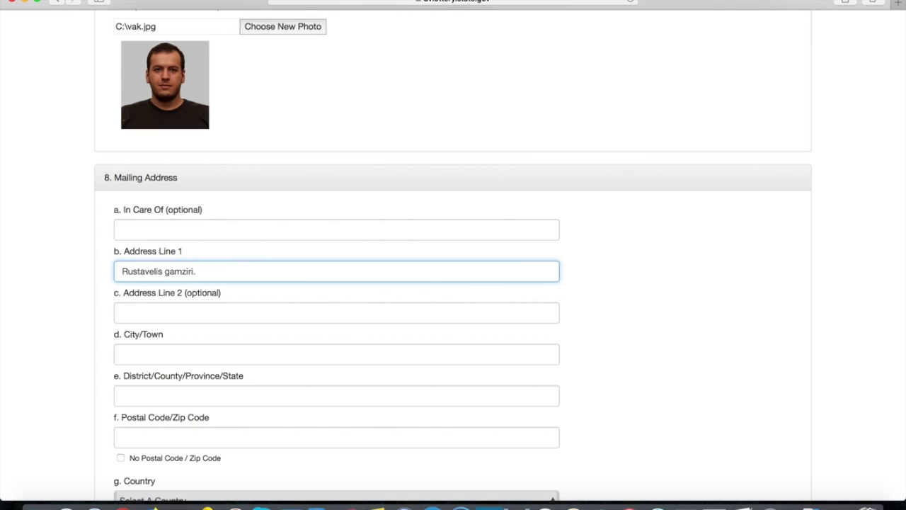
{"action": "left_click", "coordinate": [177, 356]}
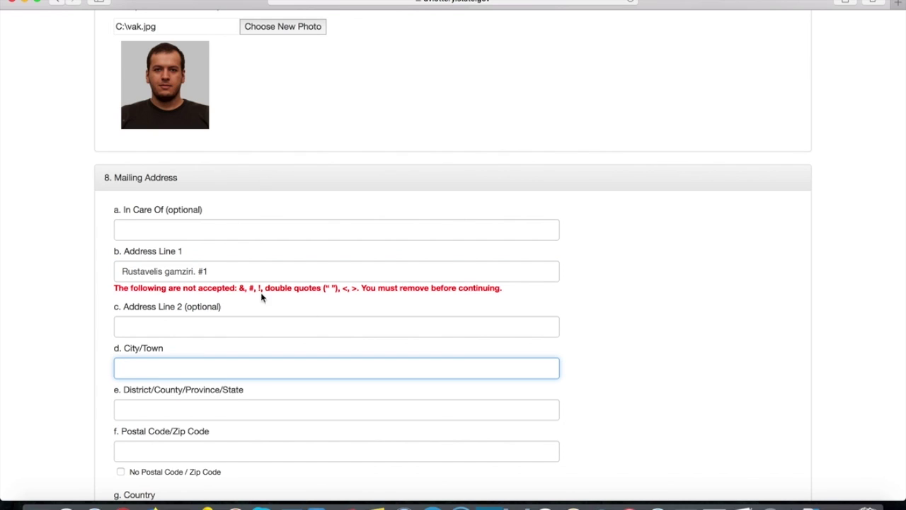
{"action": "left_click", "coordinate": [222, 275]}
{"action": "key", "text": "BackSpace"}
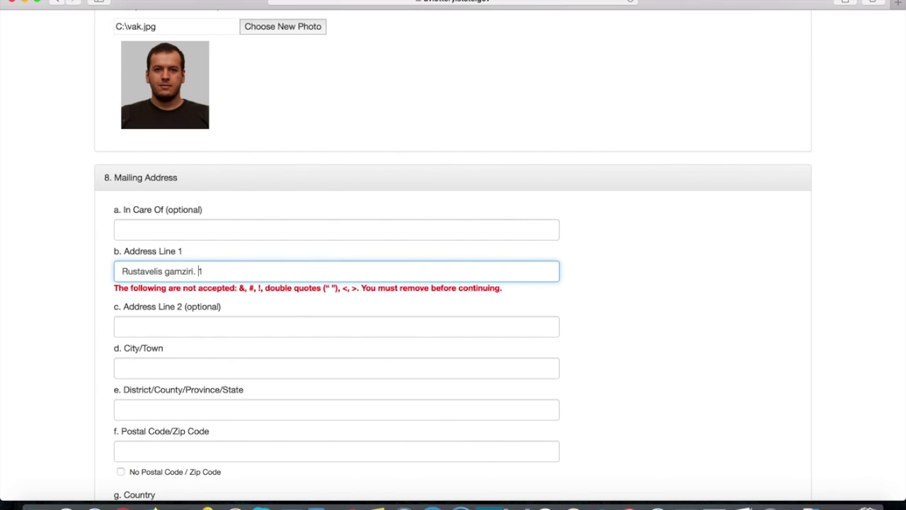
- Fill in the mailing city, Georgia as district/province, and the postal code
{"action": "left_click", "coordinate": [211, 325]}
{"action": "left_click", "coordinate": [215, 349]}
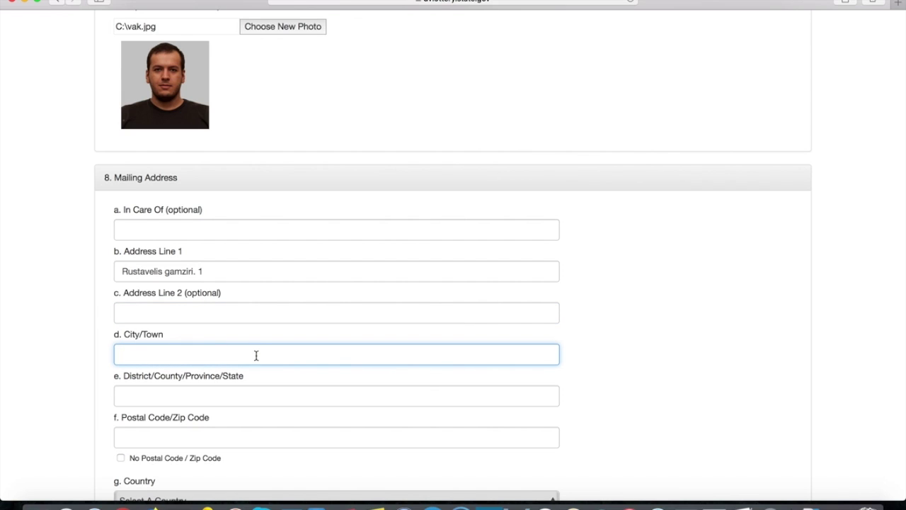
{"action": "type", "text": "Tbilisi"}
{"action": "scroll", "coordinate": [344, 275], "scroll_direction": "down", "scroll_amount": 1}
{"action": "left_click", "coordinate": [240, 350]}
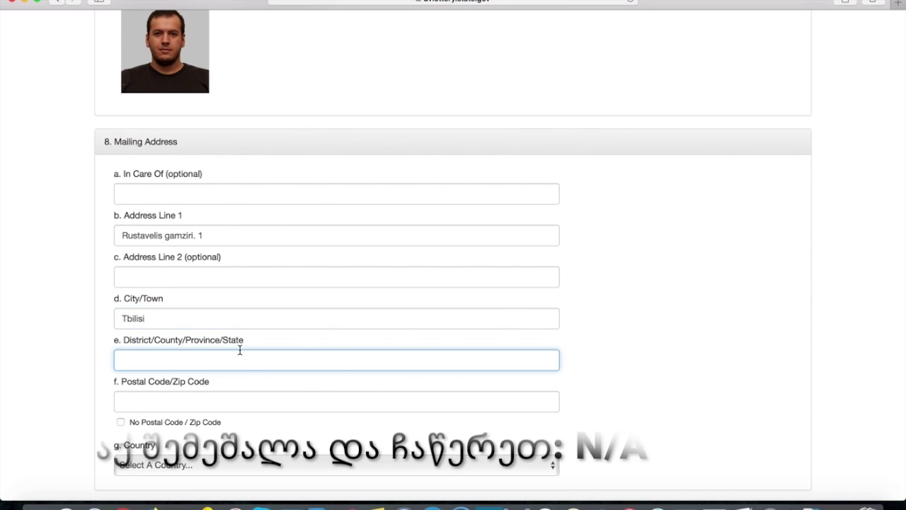
{"action": "type", "text": "Georgia"}
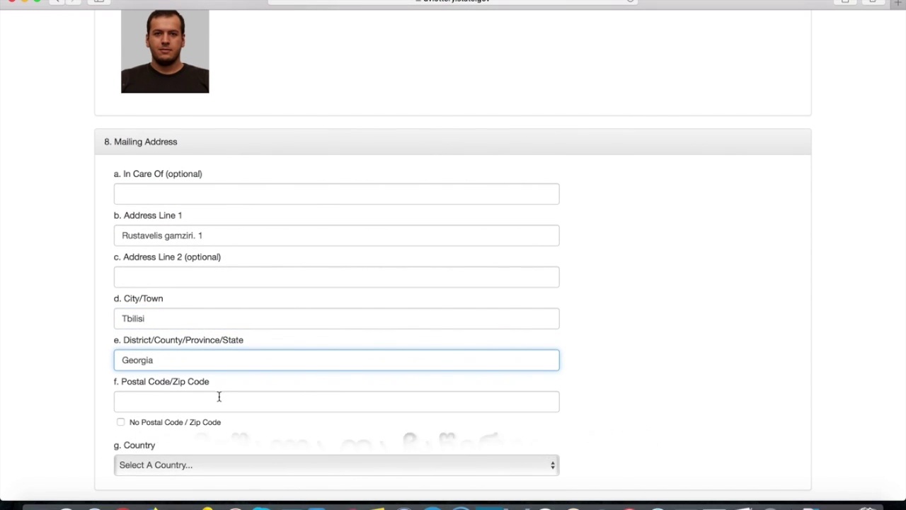
{"action": "left_click", "coordinate": [229, 401]}
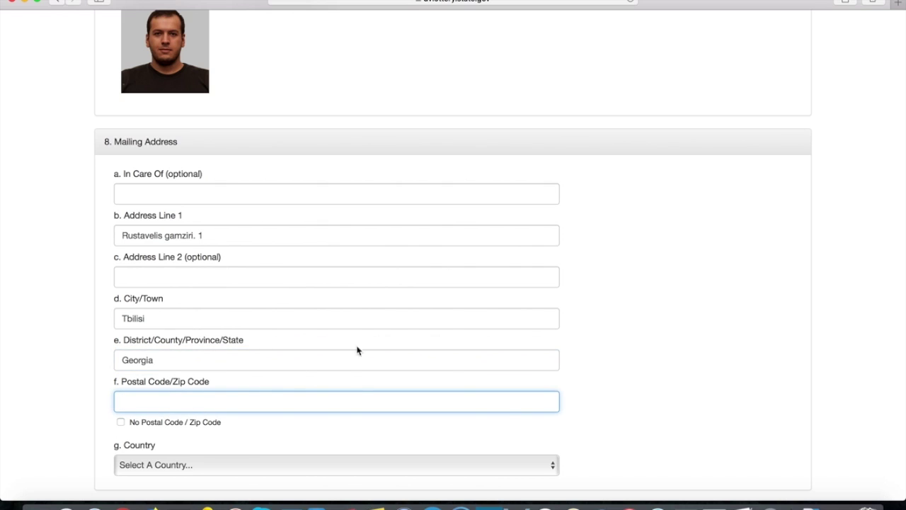
{"action": "scroll", "coordinate": [354, 273], "scroll_direction": "down", "scroll_amount": 2}
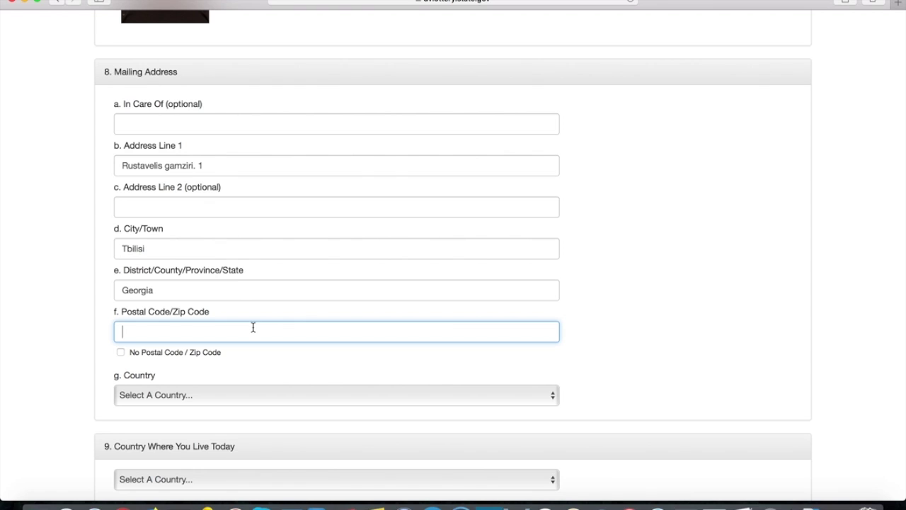
{"action": "type", "text": "0181"}
{"action": "scroll", "coordinate": [368, 233], "scroll_direction": "down", "scroll_amount": 2}
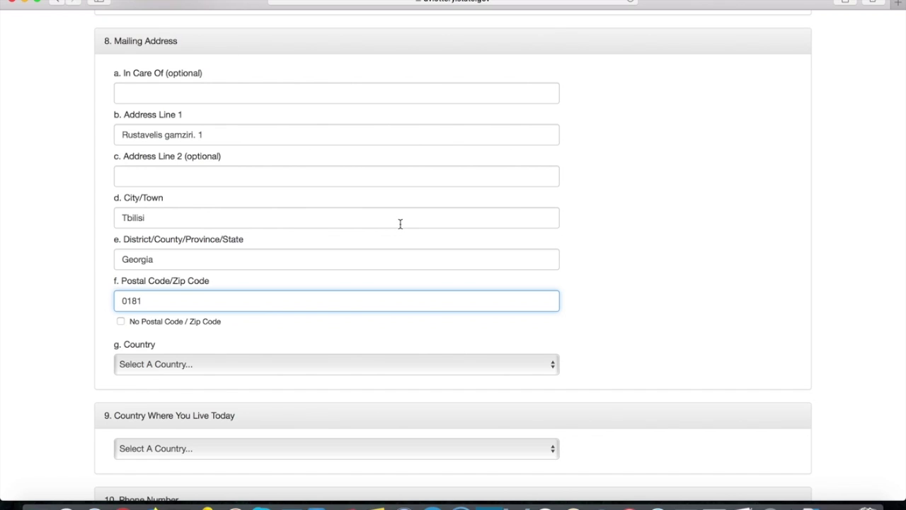
- Set the mailing address country to Georgia
{"action": "scroll", "coordinate": [375, 210], "scroll_direction": "down", "scroll_amount": 2}
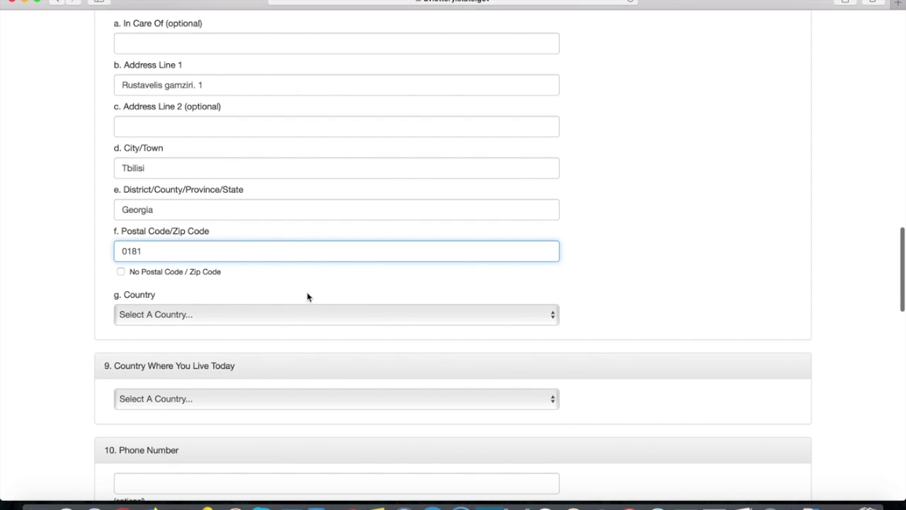
{"action": "left_click", "coordinate": [255, 315]}
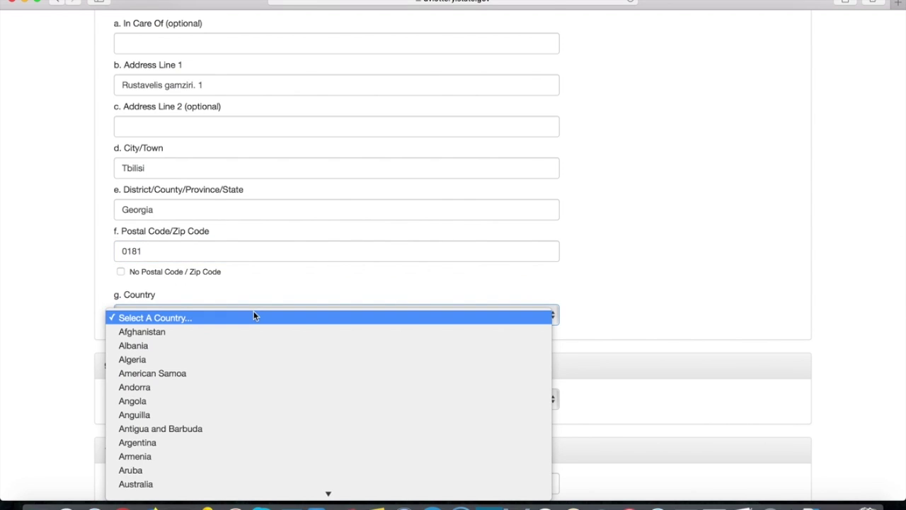
{"action": "type", "text": "geo"}
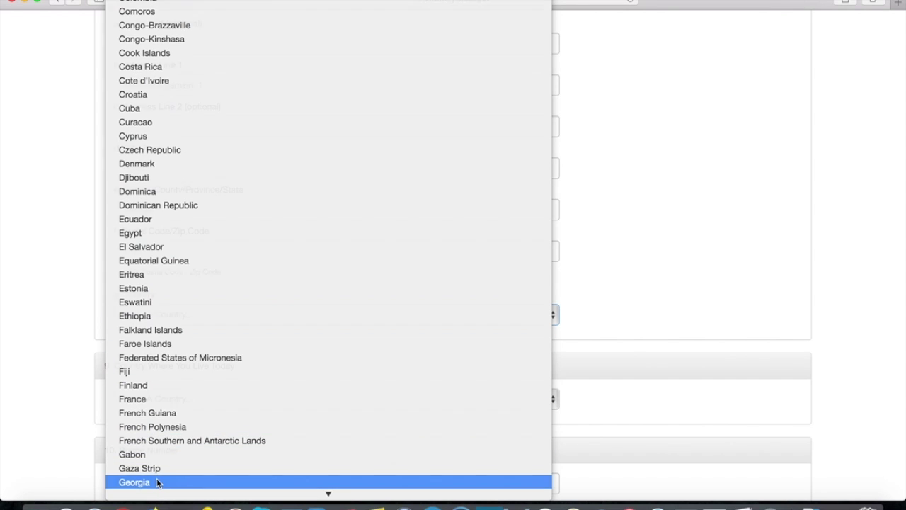
{"action": "left_click", "coordinate": [156, 481]}
{"action": "left_click", "coordinate": [631, 259]}
{"action": "scroll", "coordinate": [616, 208], "scroll_direction": "down", "scroll_amount": 3}
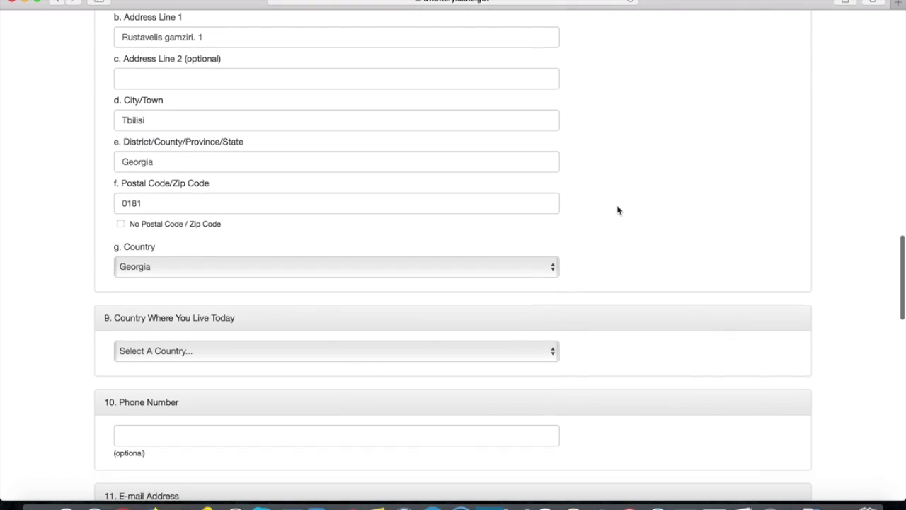
{"action": "scroll", "coordinate": [633, 137], "scroll_direction": "down", "scroll_amount": 1}
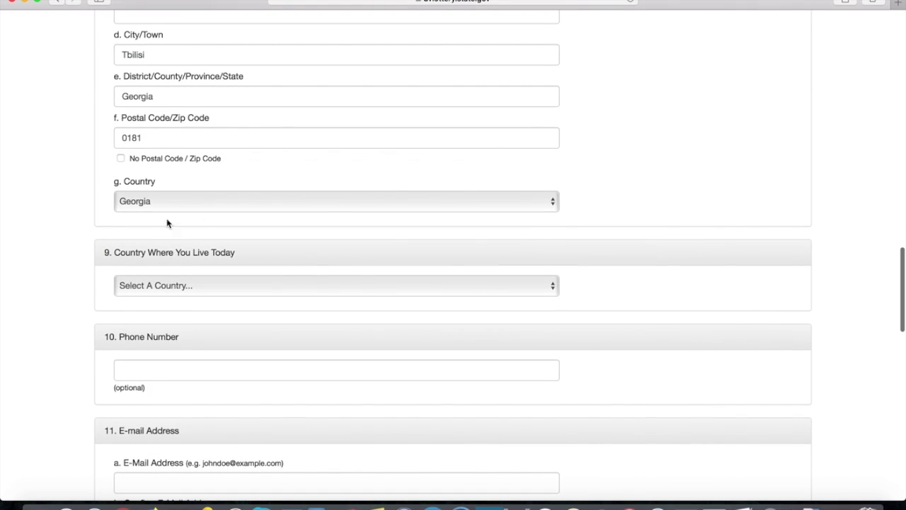
{"action": "scroll", "coordinate": [64, 251], "scroll_direction": "down", "scroll_amount": 1}
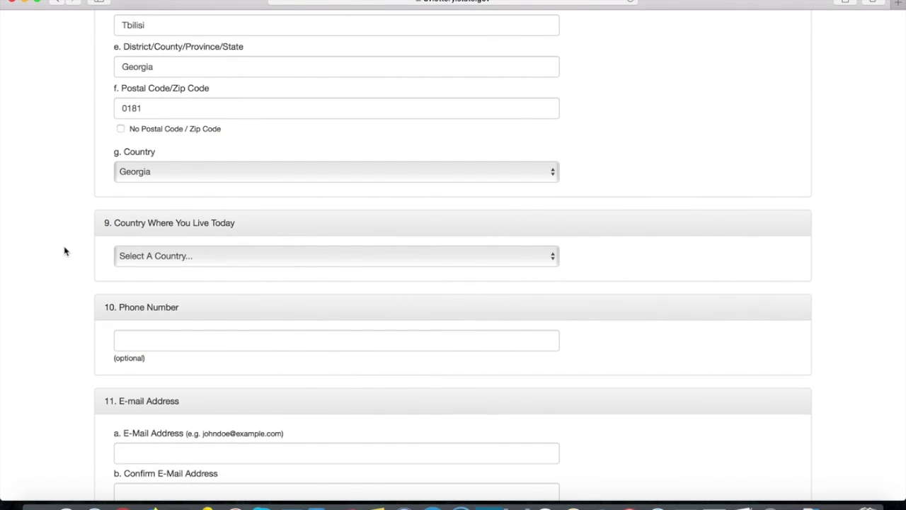
- Set Country Where You Live Today to Georgia
{"action": "left_click", "coordinate": [228, 256]}
{"action": "type", "text": "ge"}
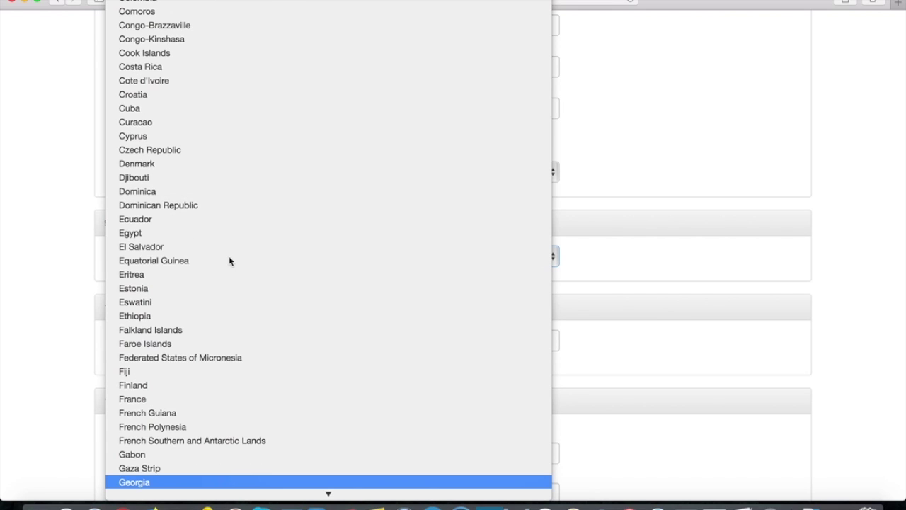
{"action": "left_click", "coordinate": [156, 480]}
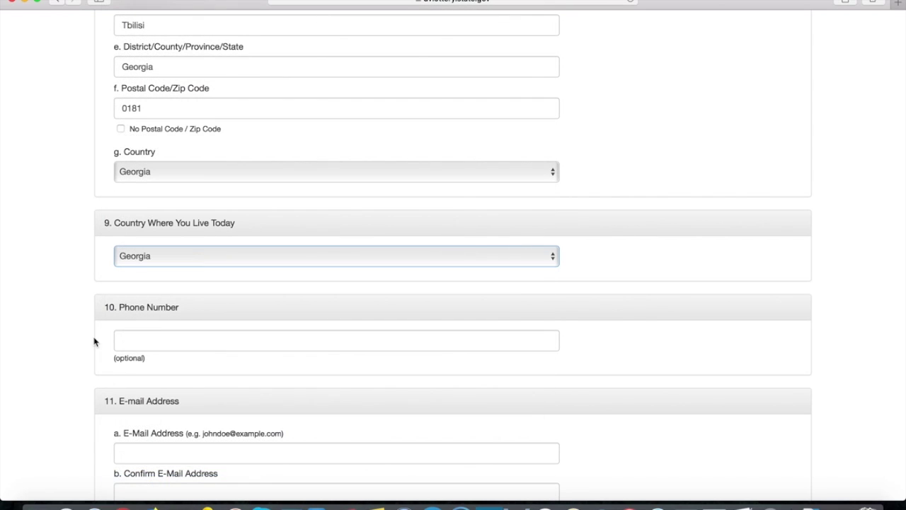
{"action": "scroll", "coordinate": [410, 296], "scroll_direction": "down", "scroll_amount": 3}
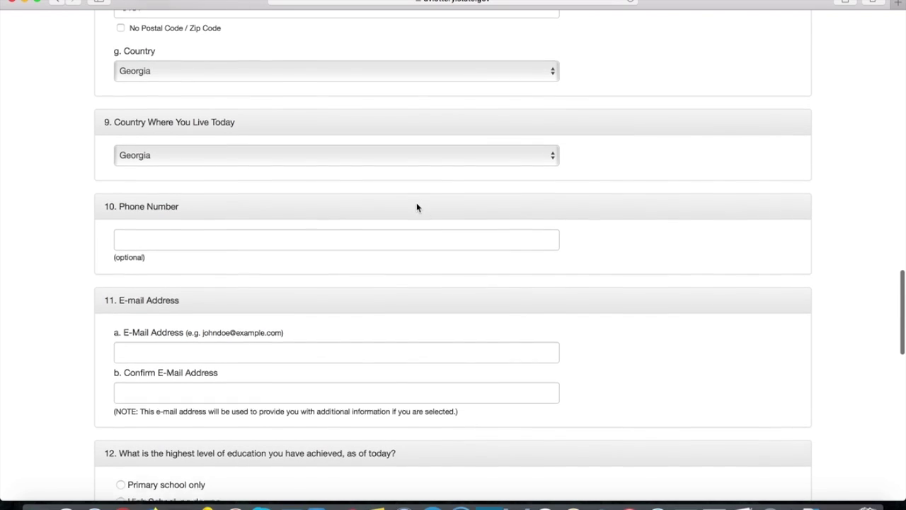
- Enter the entrant's phone number with the +995 country code prefix
{"action": "left_click_drag", "start_coordinate": [123, 193], "coordinate": [184, 208]}
{"action": "left_click", "coordinate": [186, 209]}
{"action": "left_click_drag", "start_coordinate": [114, 245], "coordinate": [143, 245]}
{"action": "left_click", "coordinate": [157, 227]}
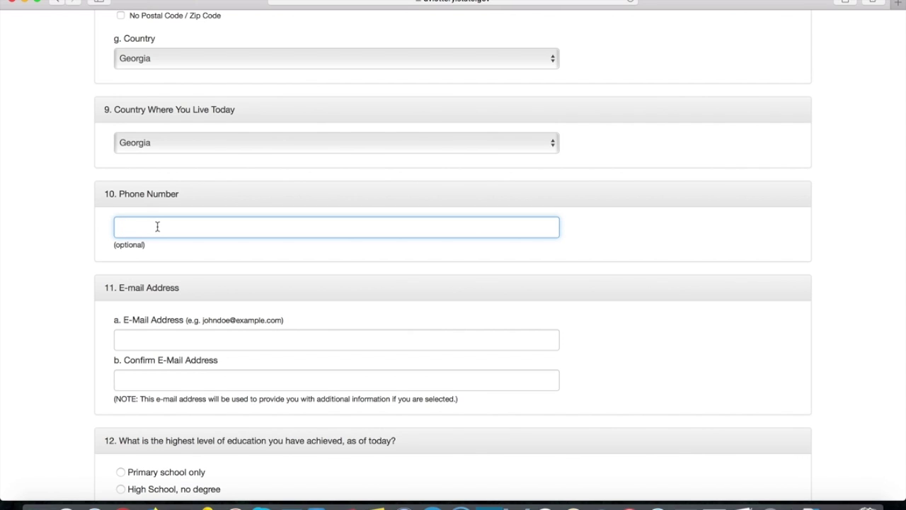
{"action": "key", "text": "Left"}
{"action": "key", "text": "Left"}
{"action": "key", "text": "Left"}
{"action": "key", "text": "Left"}
{"action": "key", "text": "Left"}
{"action": "key", "text": "Left"}
{"action": "key", "text": "Left"}
{"action": "key", "text": "Left"}
{"action": "key", "text": "Left"}
{"action": "left_click_drag", "start_coordinate": [143, 226], "coordinate": [216, 225]}
{"action": "left_click", "coordinate": [216, 225]}
{"action": "left_click", "coordinate": [219, 338]}
{"action": "scroll", "coordinate": [496, 226], "scroll_direction": "down", "scroll_amount": 2}
{"action": "scroll", "coordinate": [596, 205], "scroll_direction": "down", "scroll_amount": 1}
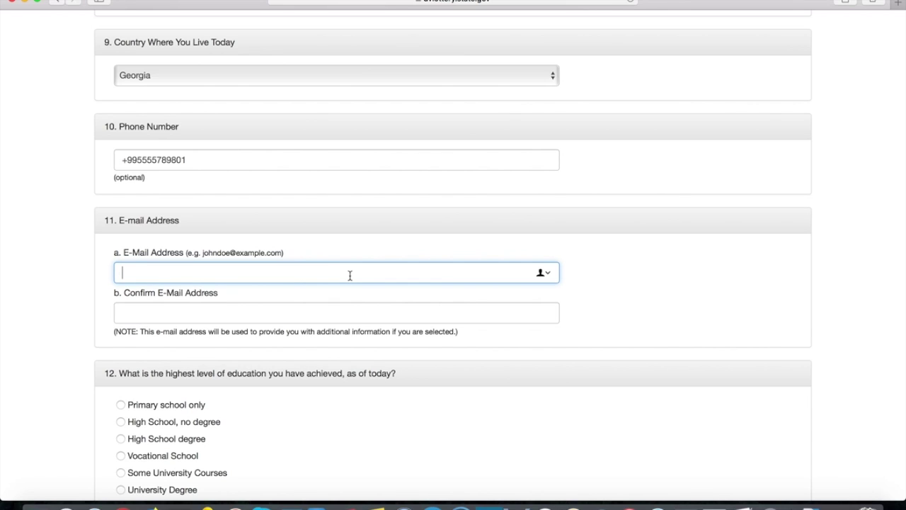
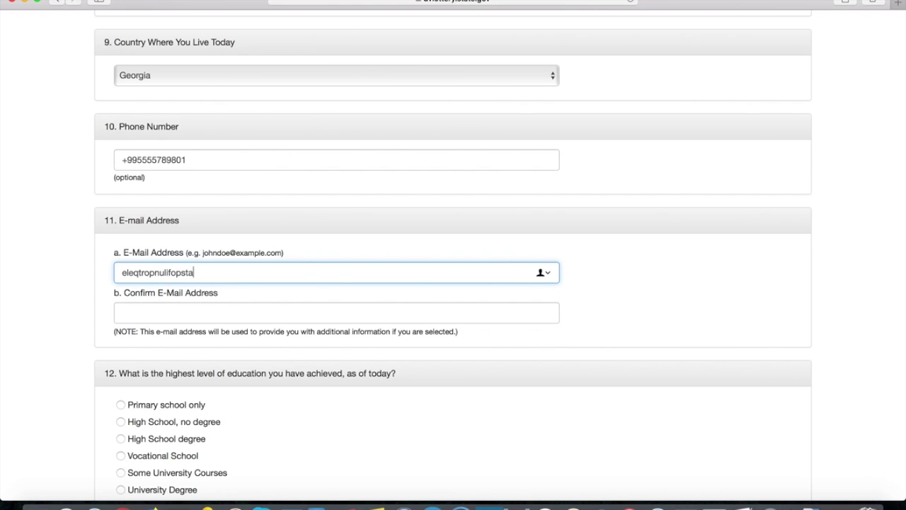
- Enter the entrant's e-mail address and move to the Confirm E-Mail Address field
{"action": "left_click", "coordinate": [271, 310]}
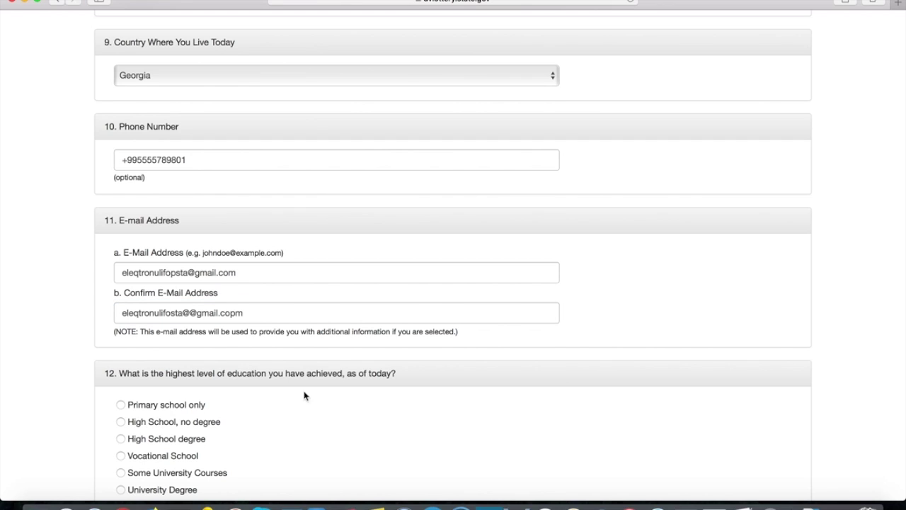
{"action": "scroll", "coordinate": [431, 390], "scroll_direction": "down", "scroll_amount": 3}
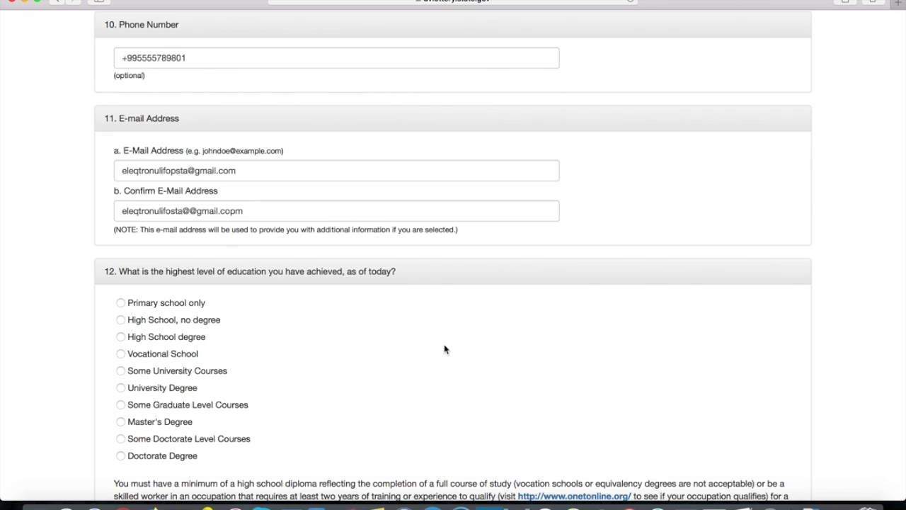
- Select University Degree as the highest level of education
{"action": "scroll", "coordinate": [396, 344], "scroll_direction": "down", "scroll_amount": 1}
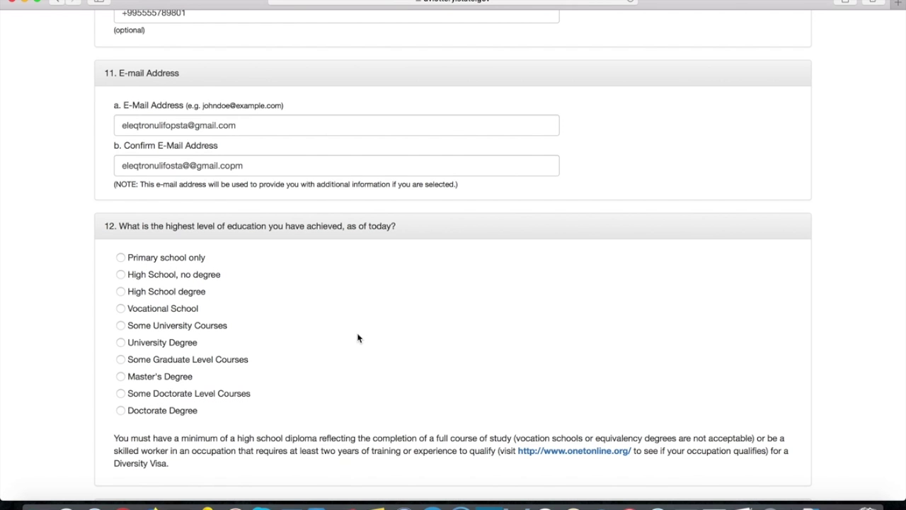
{"action": "left_click", "coordinate": [121, 343]}
{"action": "scroll", "coordinate": [417, 305], "scroll_direction": "down", "scroll_amount": 5}
{"action": "scroll", "coordinate": [421, 256], "scroll_direction": "down", "scroll_amount": 1}
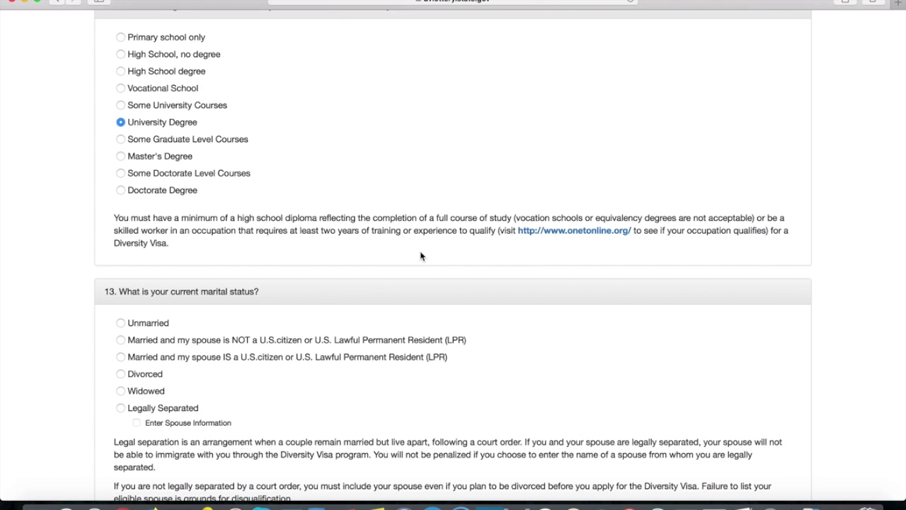
{"action": "scroll", "coordinate": [421, 256], "scroll_direction": "down", "scroll_amount": 2}
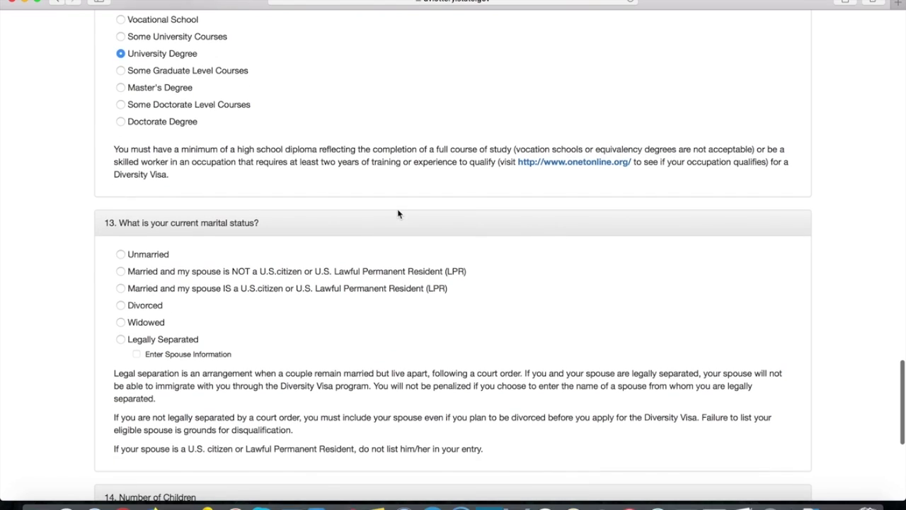
- Set marital status to married with a spouse who is not a U.S. citizen or LPR
{"action": "left_click_drag", "start_coordinate": [134, 253], "coordinate": [176, 251]}
{"action": "left_click", "coordinate": [186, 256]}
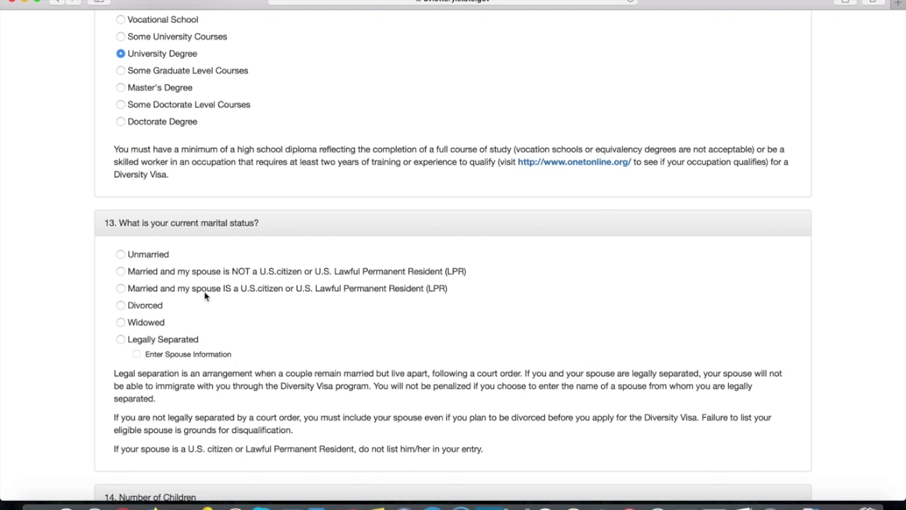
{"action": "left_click", "coordinate": [143, 305]}
{"action": "left_click", "coordinate": [147, 324]}
{"action": "left_click", "coordinate": [166, 339]}
{"action": "left_click", "coordinate": [120, 254]}
{"action": "left_click", "coordinate": [121, 254]}
{"action": "left_click", "coordinate": [120, 271]}
- Enter 1 in the Number of Children box under question 14
{"action": "scroll", "coordinate": [416, 236], "scroll_direction": "down", "scroll_amount": 5}
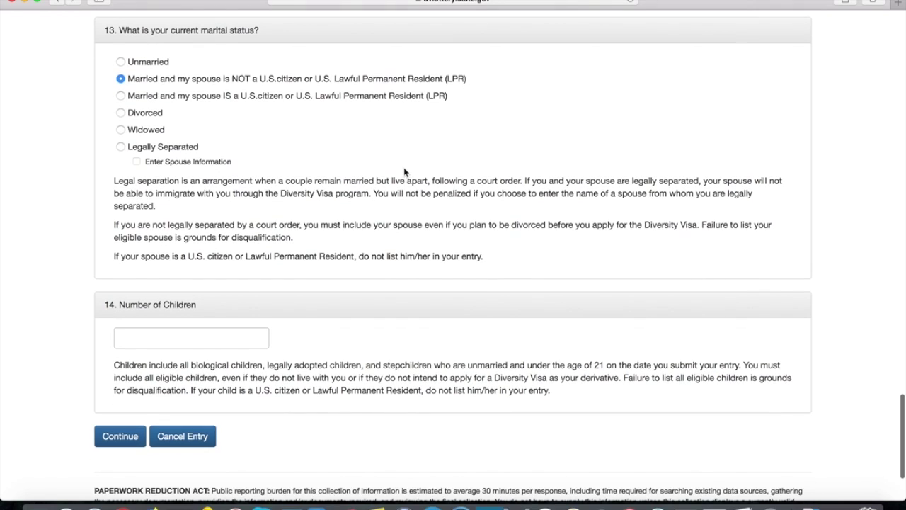
{"action": "left_click", "coordinate": [196, 334]}
{"action": "left_click", "coordinate": [397, 318]}
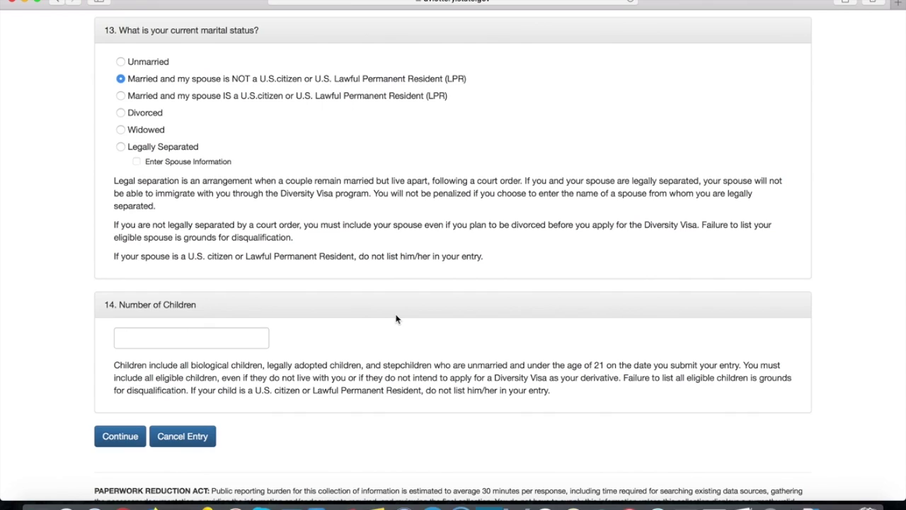
{"action": "left_click", "coordinate": [217, 337]}
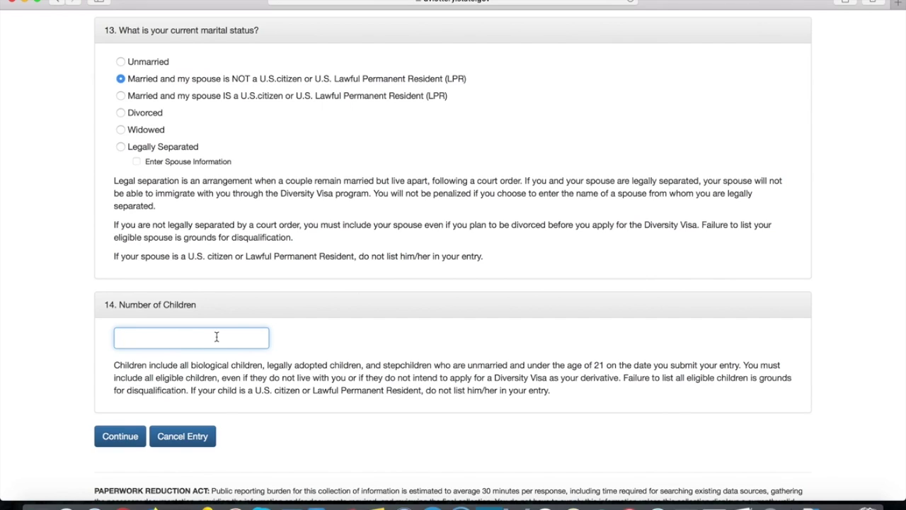
{"action": "type", "text": "1"}
{"action": "left_click", "coordinate": [319, 321]}
{"action": "scroll", "coordinate": [496, 288], "scroll_direction": "up", "scroll_amount": 2}
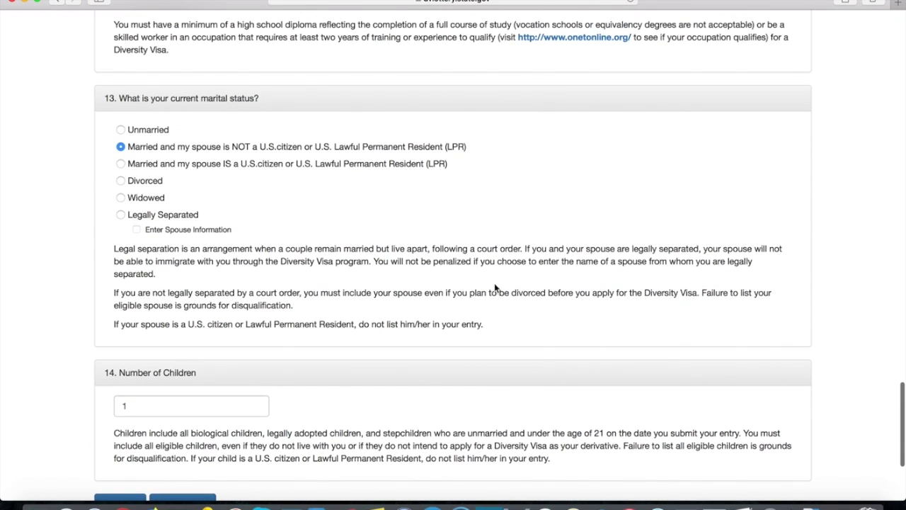
{"action": "scroll", "coordinate": [495, 288], "scroll_direction": "up", "scroll_amount": 2}
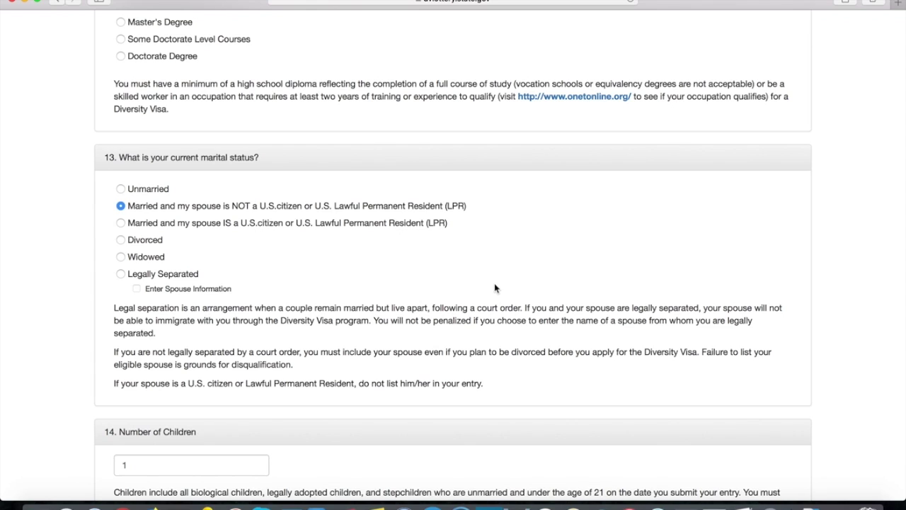
{"action": "scroll", "coordinate": [495, 288], "scroll_direction": "down", "scroll_amount": 5}
{"action": "scroll", "coordinate": [494, 288], "scroll_direction": "down", "scroll_amount": 2}
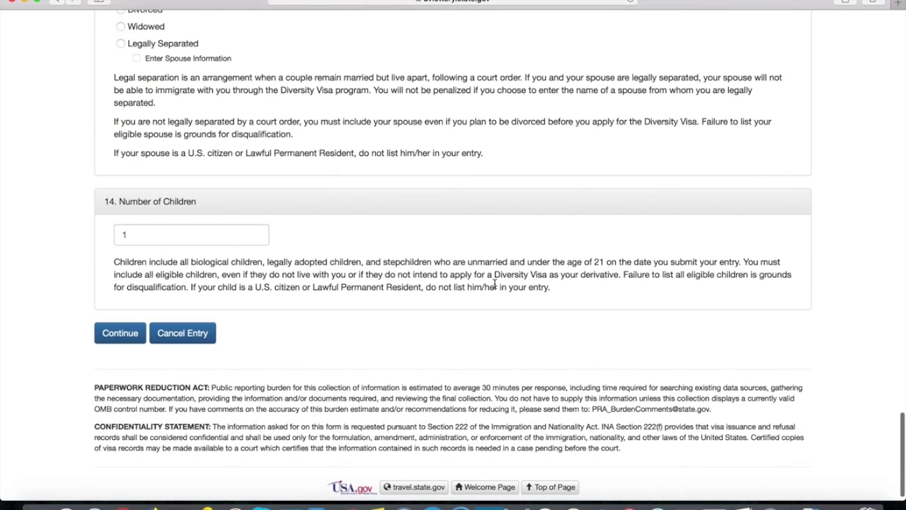
{"action": "scroll", "coordinate": [371, 240], "scroll_direction": "down", "scroll_amount": 1}
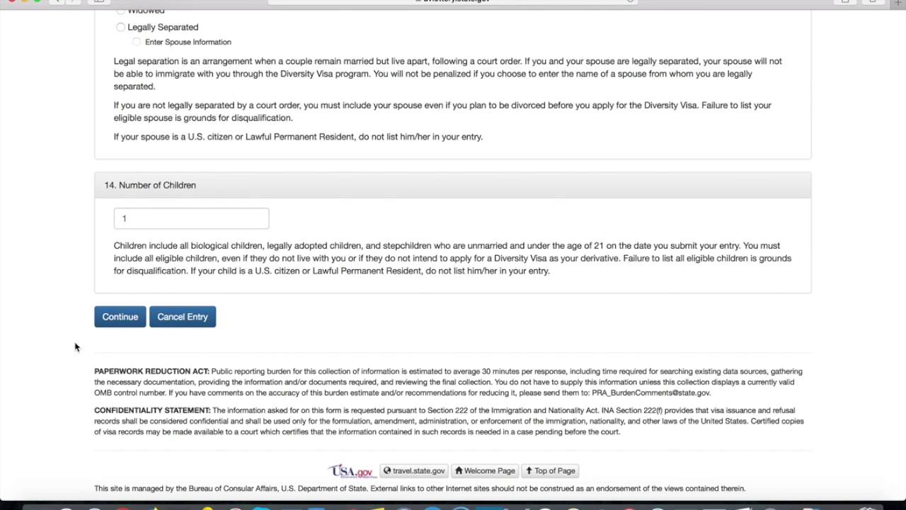
- Submit Part One, then delete the stray 'p' from the confirmation e-mail address
{"action": "left_click", "coordinate": [120, 319]}
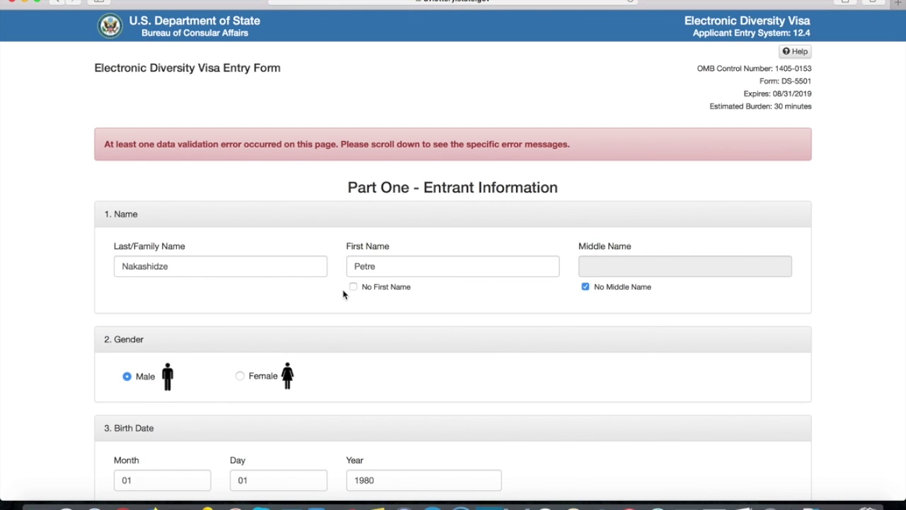
{"action": "scroll", "coordinate": [344, 294], "scroll_direction": "down", "scroll_amount": 10}
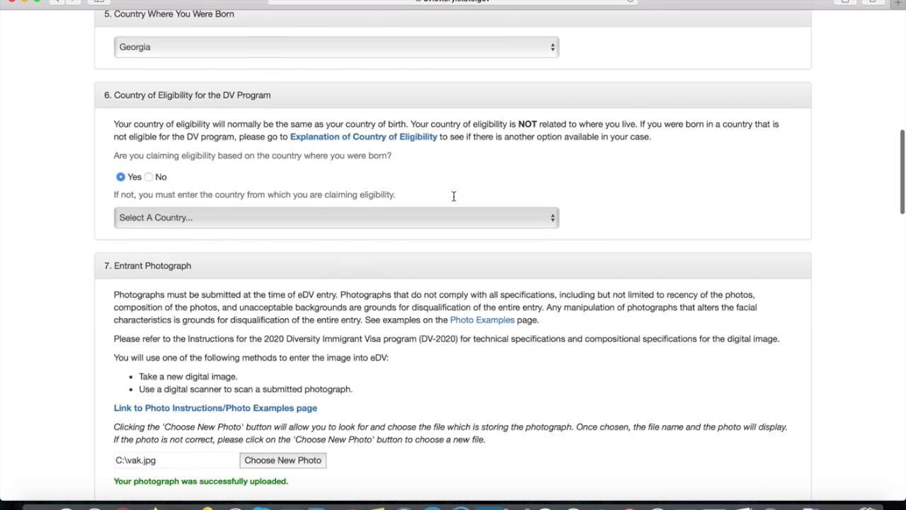
{"action": "scroll", "coordinate": [455, 200], "scroll_direction": "down", "scroll_amount": 3}
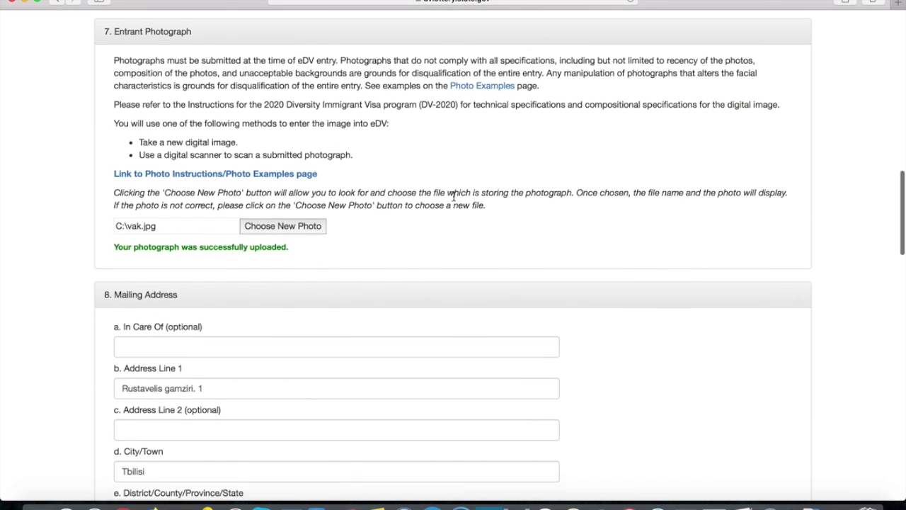
{"action": "scroll", "coordinate": [456, 197], "scroll_direction": "down", "scroll_amount": 7}
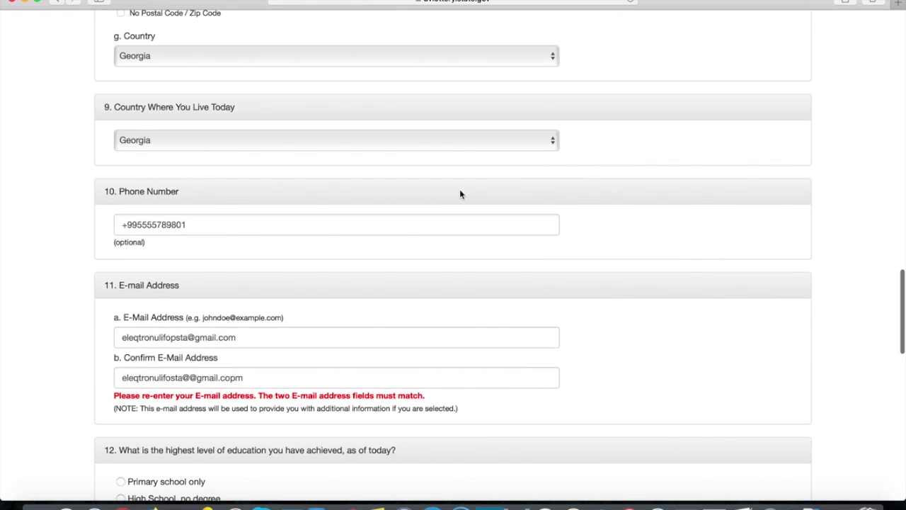
{"action": "scroll", "coordinate": [460, 194], "scroll_direction": "down", "scroll_amount": 1}
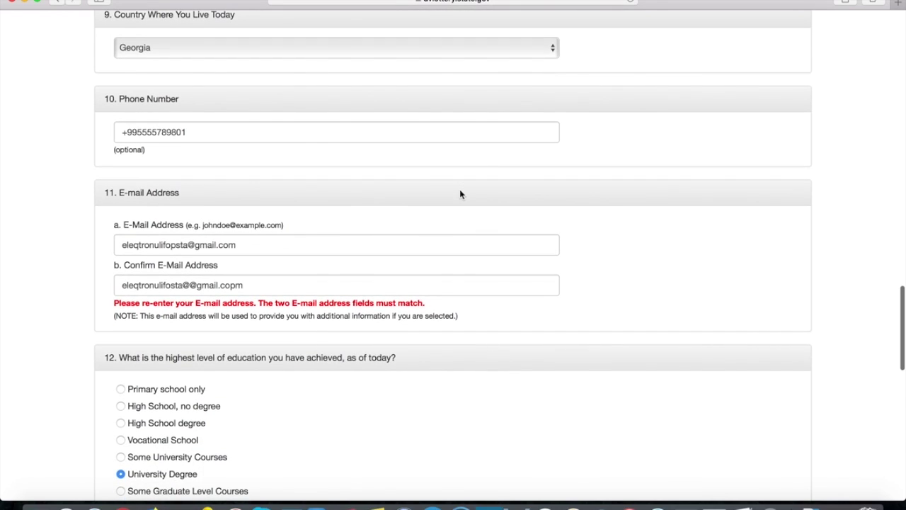
{"action": "scroll", "coordinate": [459, 194], "scroll_direction": "down", "scroll_amount": 1}
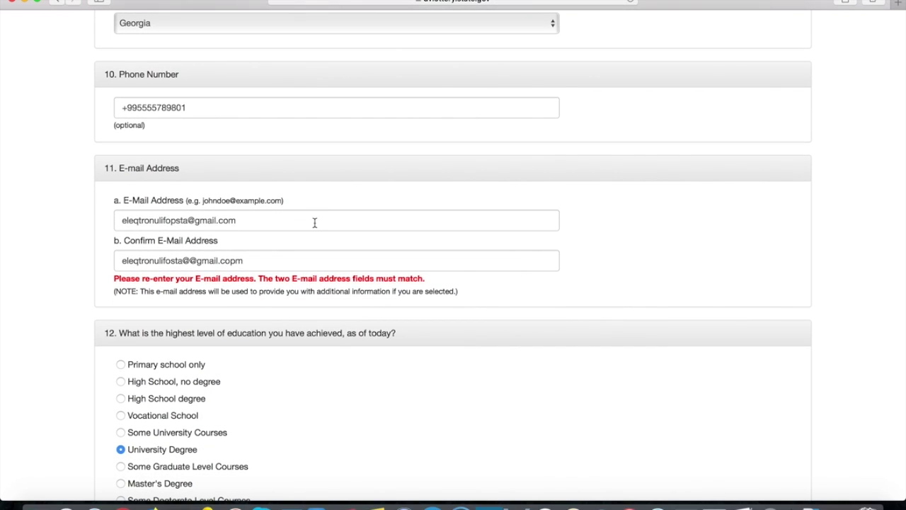
{"action": "left_click", "coordinate": [269, 265]}
{"action": "left_click", "coordinate": [238, 261]}
{"action": "key", "text": "BackSpace"}
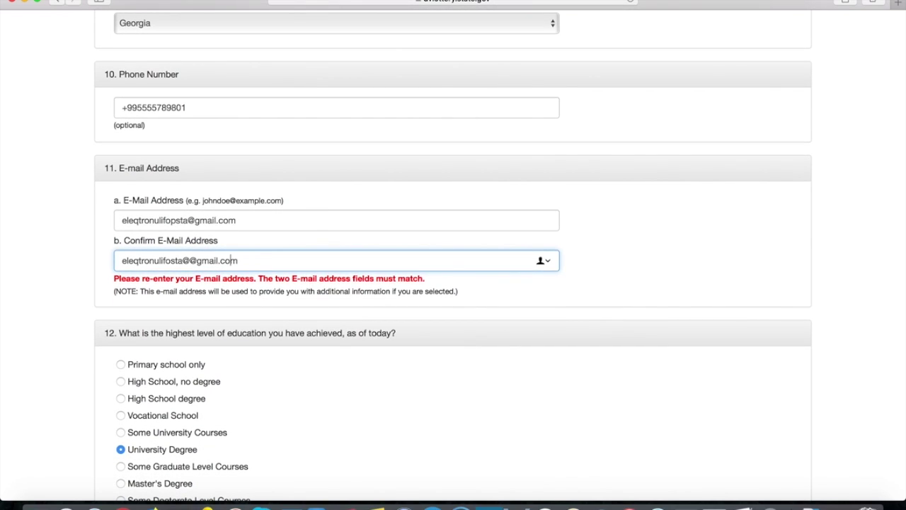
- Review the e-mail mismatch error and recheck both e-mail address fields
{"action": "scroll", "coordinate": [276, 261], "scroll_direction": "up", "scroll_amount": 15}
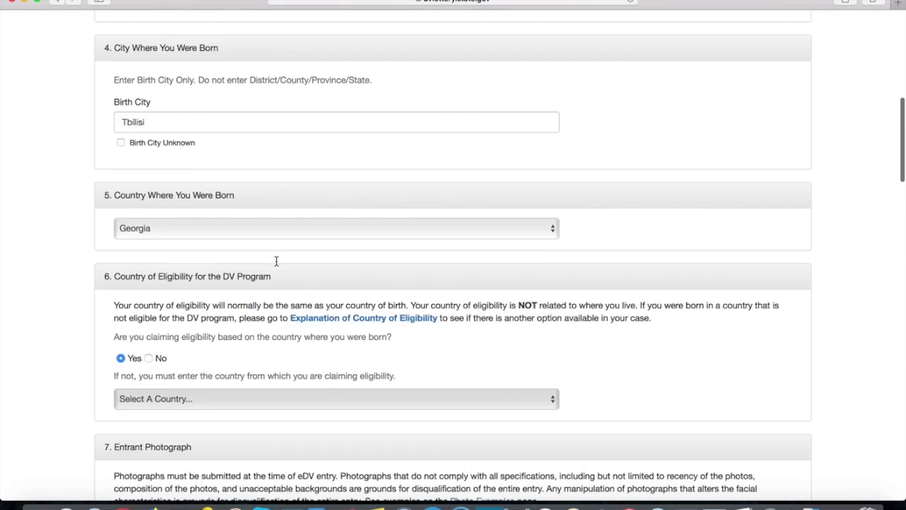
{"action": "scroll", "coordinate": [277, 261], "scroll_direction": "up", "scroll_amount": 10}
{"action": "left_click_drag", "start_coordinate": [101, 147], "coordinate": [571, 139]}
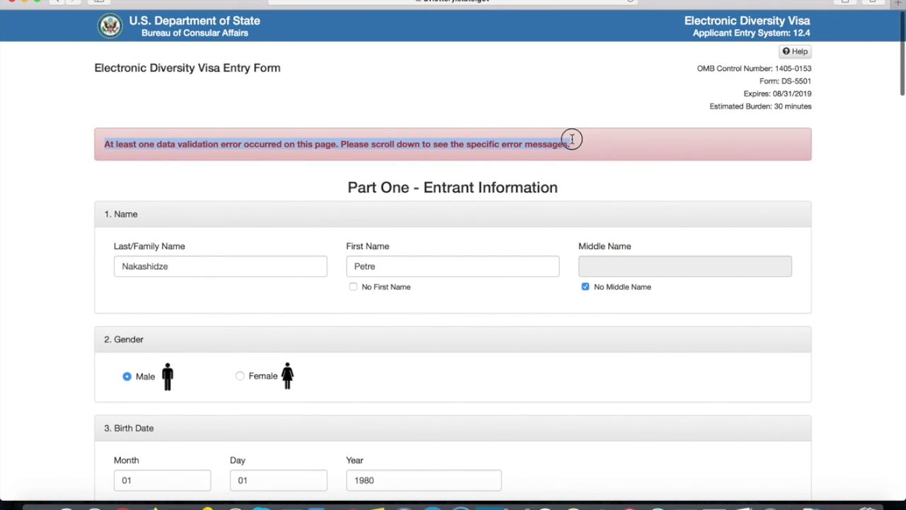
{"action": "left_click", "coordinate": [572, 138]}
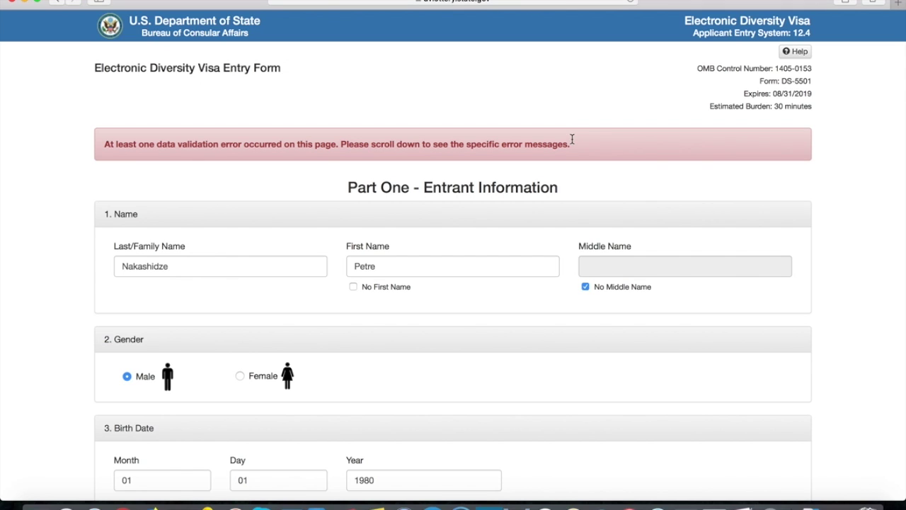
{"action": "scroll", "coordinate": [499, 285], "scroll_direction": "down", "scroll_amount": 20}
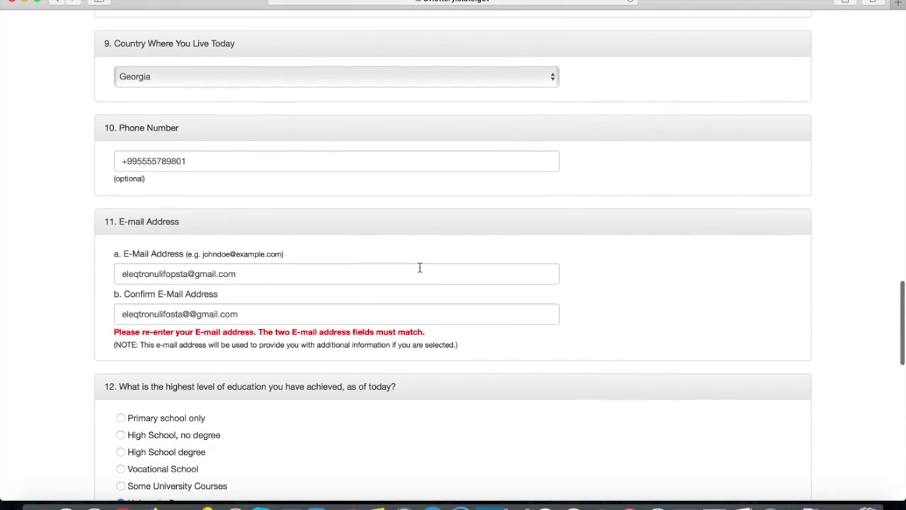
{"action": "scroll", "coordinate": [418, 267], "scroll_direction": "down", "scroll_amount": 1}
{"action": "left_click", "coordinate": [297, 313]}
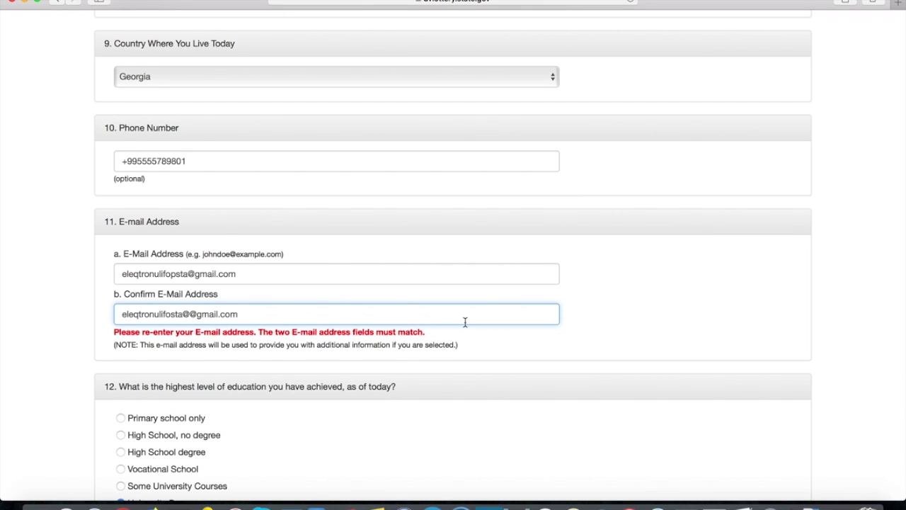
{"action": "left_click", "coordinate": [269, 273]}
{"action": "left_click", "coordinate": [261, 313]}
{"action": "scroll", "coordinate": [430, 344], "scroll_direction": "down", "scroll_amount": 10}
{"action": "scroll", "coordinate": [430, 347], "scroll_direction": "down", "scroll_amount": 5}
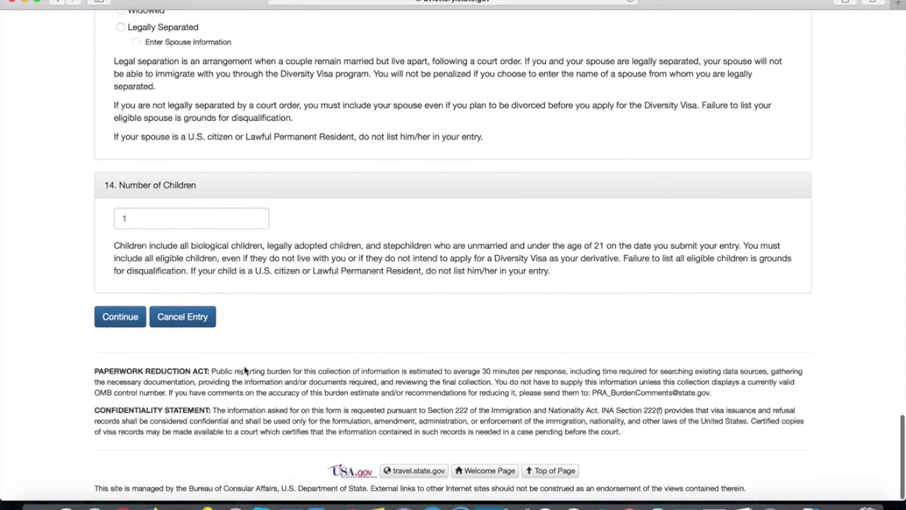
- Submit Part One and look over Part Two's Spouse Name and Birth Date sections
{"action": "left_click", "coordinate": [113, 319]}
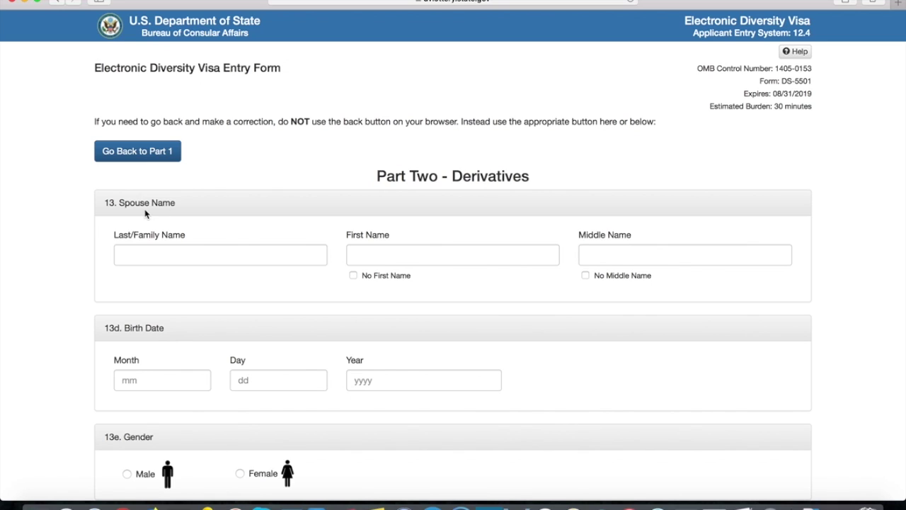
{"action": "left_click_drag", "start_coordinate": [117, 202], "coordinate": [189, 202]}
{"action": "left_click", "coordinate": [189, 202]}
{"action": "scroll", "coordinate": [239, 297], "scroll_direction": "down", "scroll_amount": 3}
{"action": "left_click_drag", "start_coordinate": [121, 239], "coordinate": [165, 239]}
{"action": "left_click", "coordinate": [165, 240]}
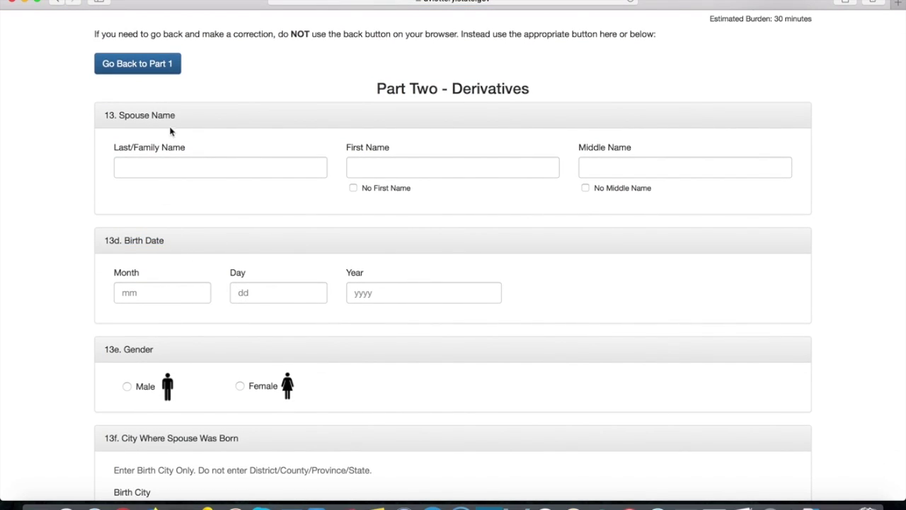
- Scroll down through the empty Child #1 Name section and back
{"action": "scroll", "coordinate": [212, 233], "scroll_direction": "down", "scroll_amount": 4}
{"action": "scroll", "coordinate": [250, 200], "scroll_direction": "down", "scroll_amount": 6}
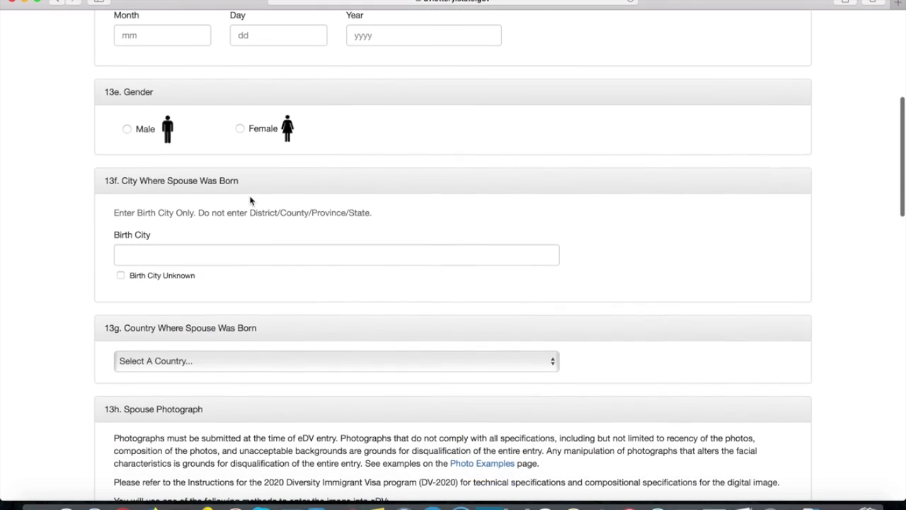
{"action": "scroll", "coordinate": [250, 200], "scroll_direction": "down", "scroll_amount": 4}
{"action": "scroll", "coordinate": [250, 200], "scroll_direction": "down", "scroll_amount": 7}
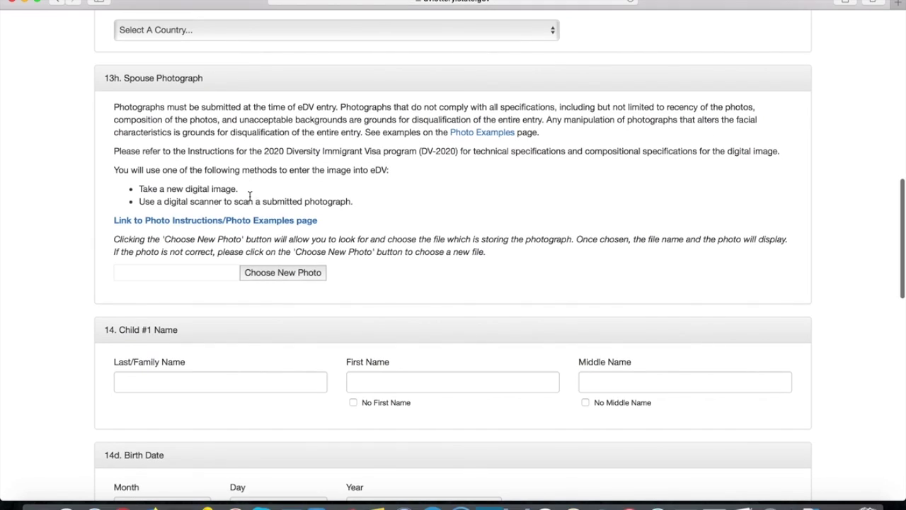
{"action": "left_click_drag", "start_coordinate": [118, 225], "coordinate": [170, 226]}
{"action": "left_click", "coordinate": [227, 243]}
{"action": "scroll", "coordinate": [226, 243], "scroll_direction": "down", "scroll_amount": 5}
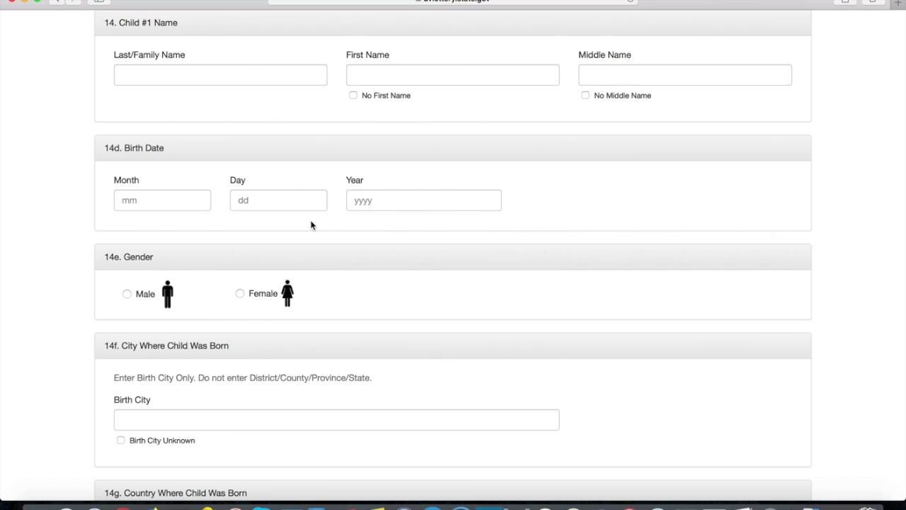
{"action": "scroll", "coordinate": [312, 225], "scroll_direction": "down", "scroll_amount": 3}
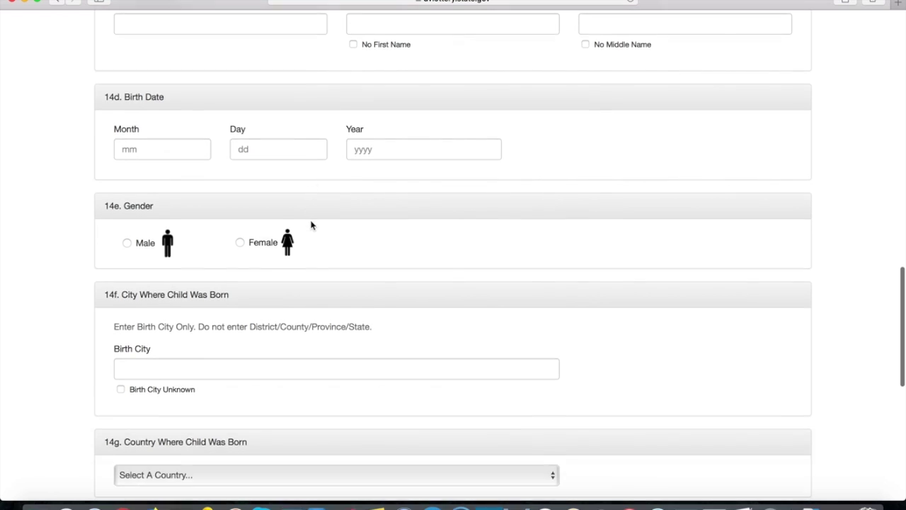
{"action": "scroll", "coordinate": [316, 175], "scroll_direction": "up", "scroll_amount": 10}
{"action": "scroll", "coordinate": [315, 174], "scroll_direction": "up", "scroll_amount": 5}
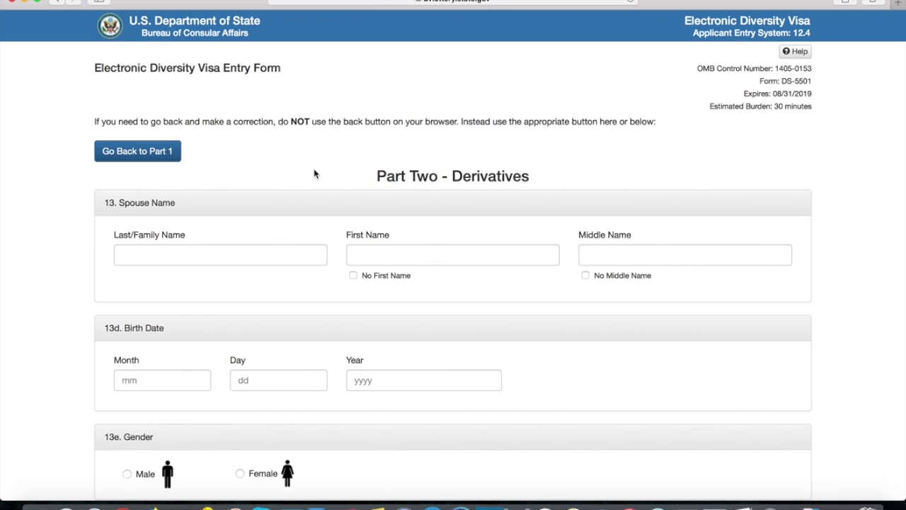
- Mark the spouse as having no middle name and enter her last and first names
{"action": "left_click", "coordinate": [197, 249]}
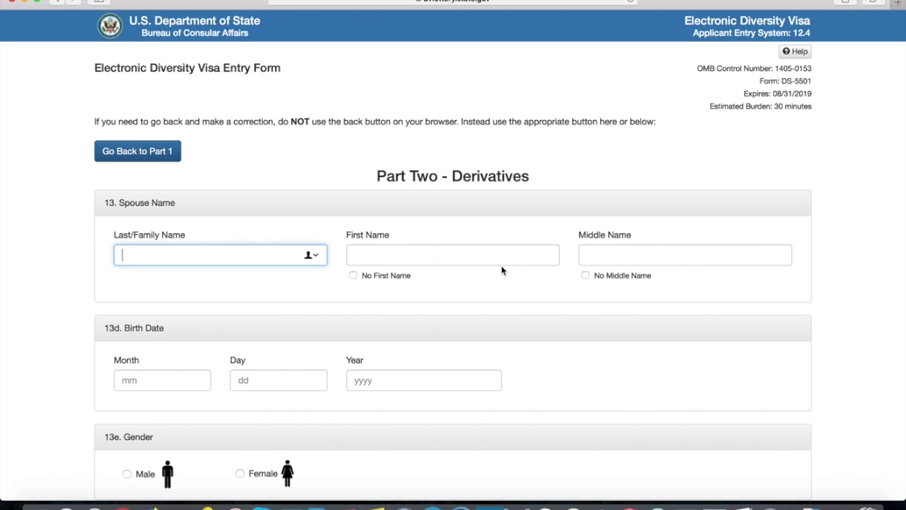
{"action": "left_click", "coordinate": [585, 276]}
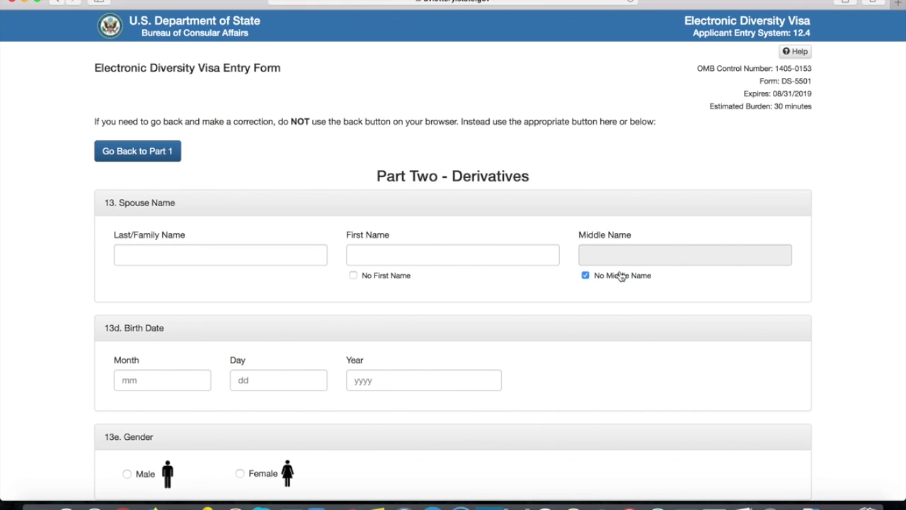
{"action": "left_click", "coordinate": [261, 259]}
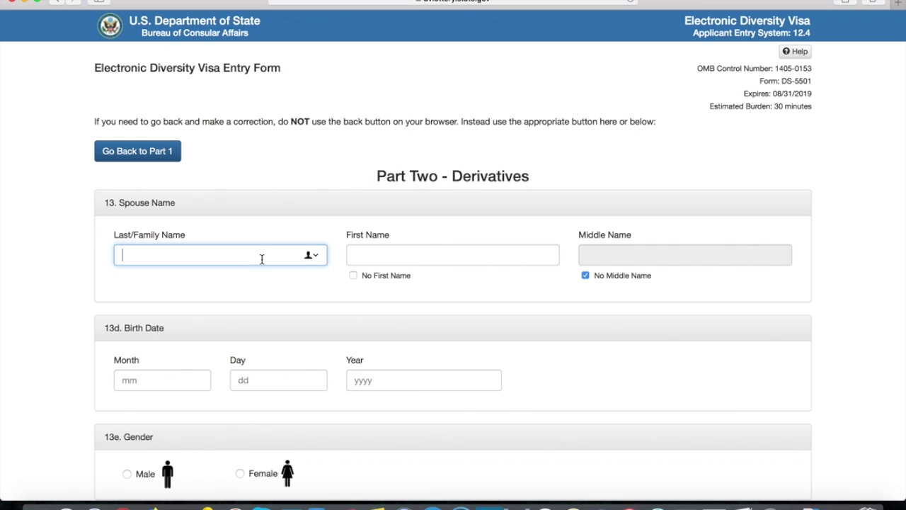
{"action": "key", "text": "Tab"}
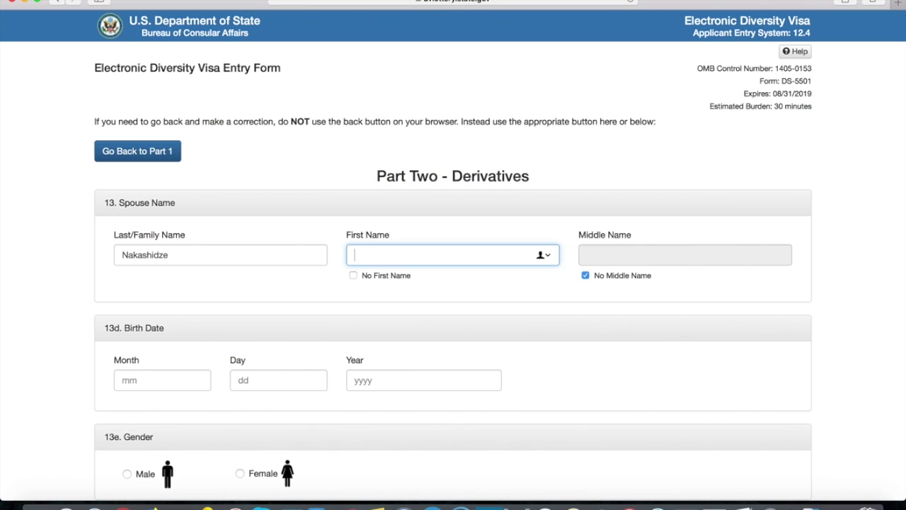
{"action": "left_click", "coordinate": [519, 323]}
- Enter the spouse's birth date as 01/01/1980
{"action": "scroll", "coordinate": [427, 301], "scroll_direction": "down", "scroll_amount": 2}
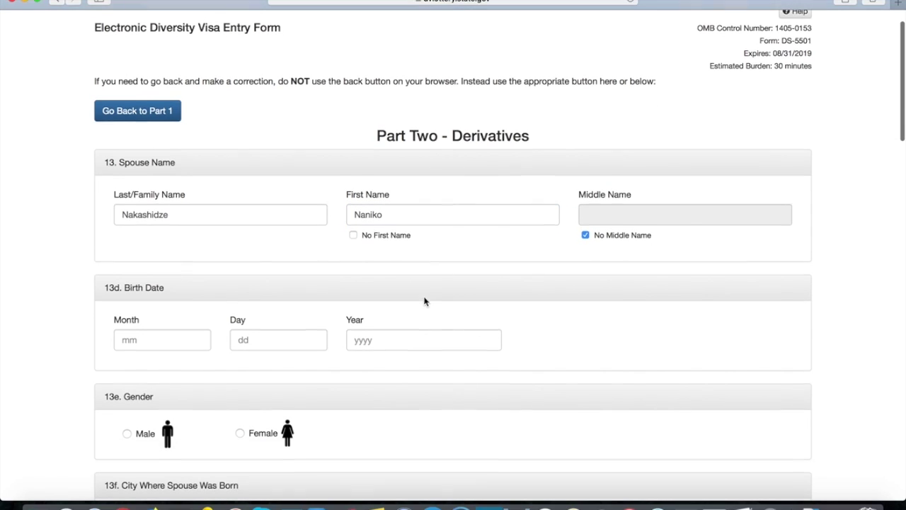
{"action": "left_click", "coordinate": [184, 343]}
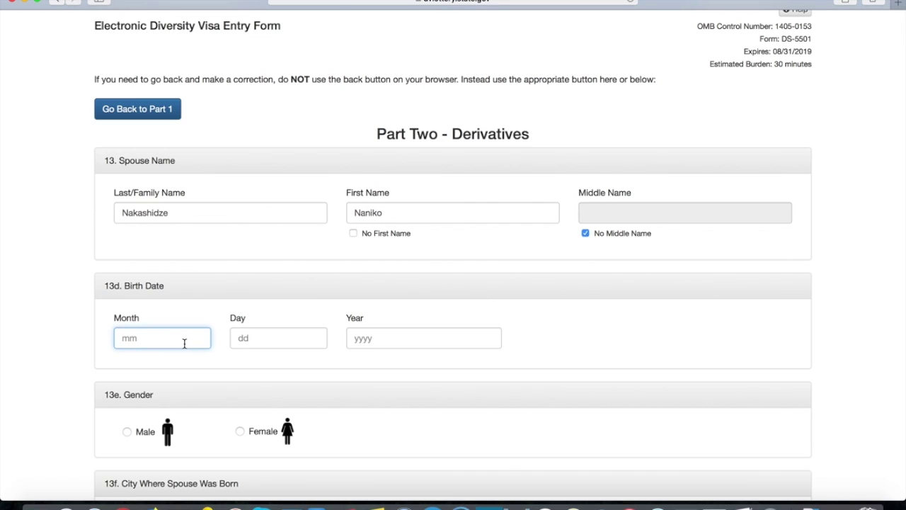
{"action": "type", "text": "01"}
{"action": "left_click", "coordinate": [287, 346]}
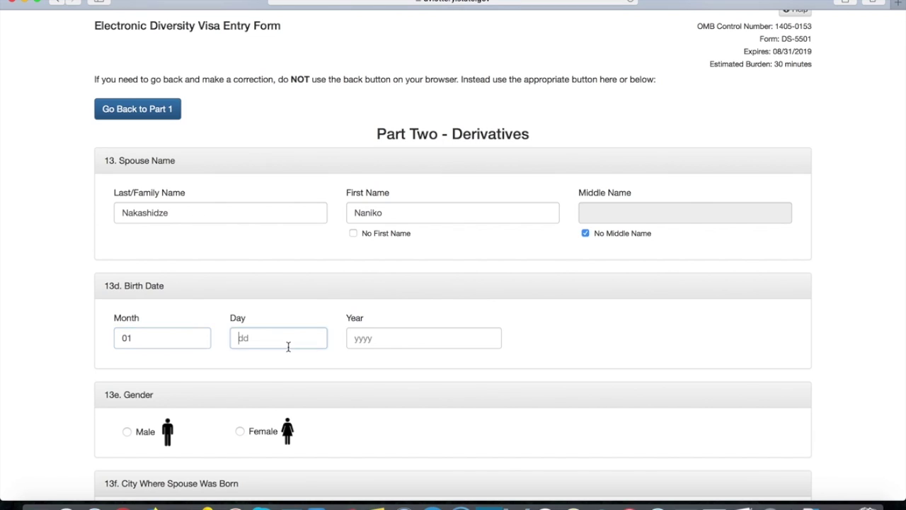
{"action": "type", "text": "01"}
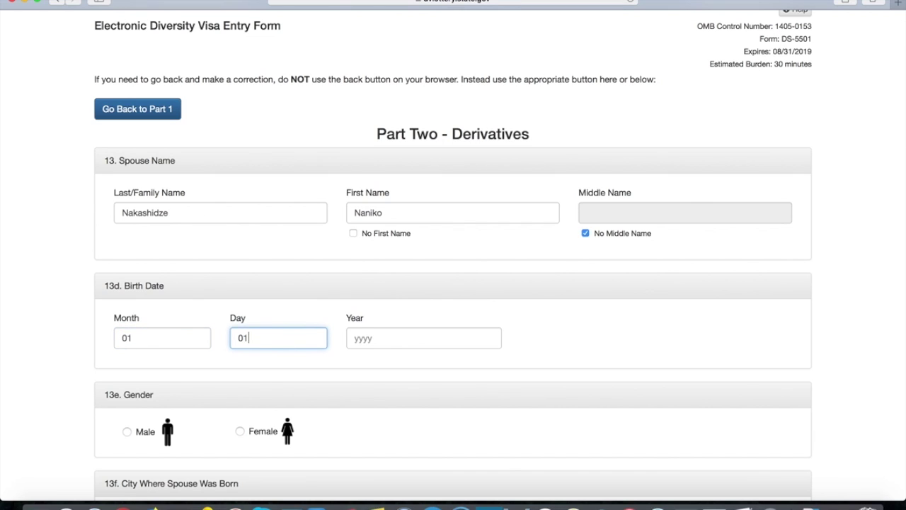
{"action": "left_click", "coordinate": [398, 342]}
{"action": "type", "text": "1993"}
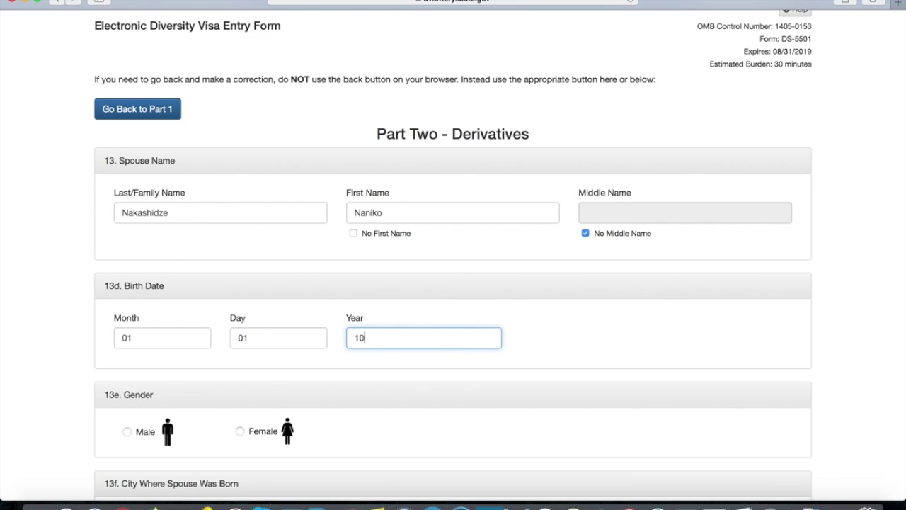
{"action": "key", "text": "BackSpace"}
{"action": "key", "text": "BackSpace"}
{"action": "key", "text": "BackSpace"}
{"action": "type", "text": "980"}
{"action": "left_click", "coordinate": [419, 374]}
- Set the spouse's gender to Female and birth city to Tbilisi
{"action": "scroll", "coordinate": [418, 374], "scroll_direction": "down", "scroll_amount": 4}
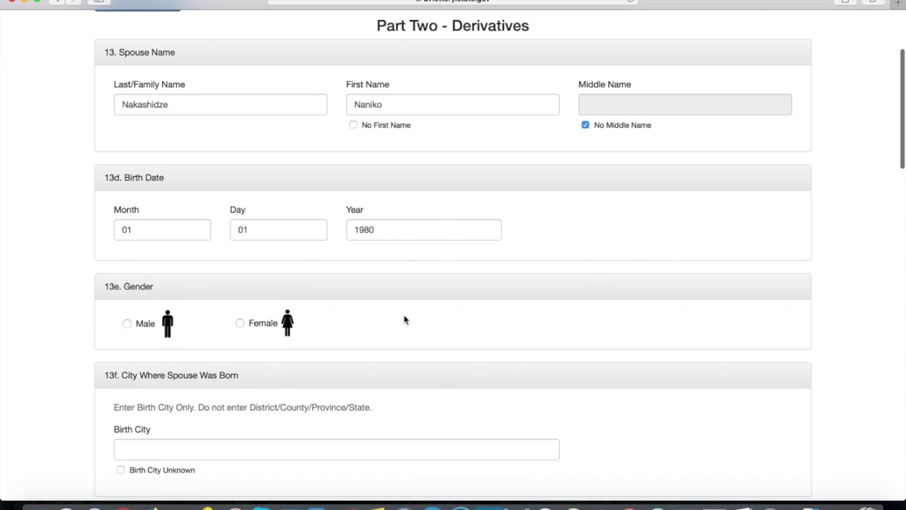
{"action": "left_click", "coordinate": [240, 305]}
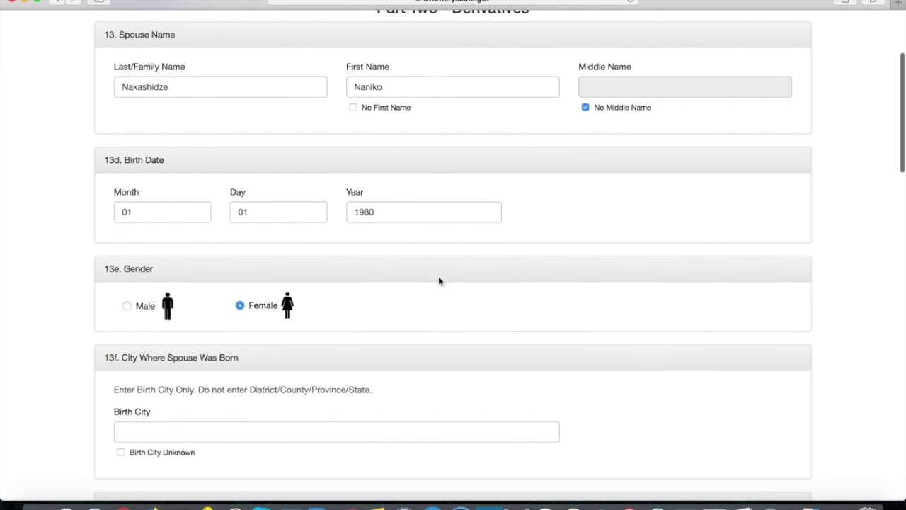
{"action": "scroll", "coordinate": [565, 252], "scroll_direction": "down", "scroll_amount": 3}
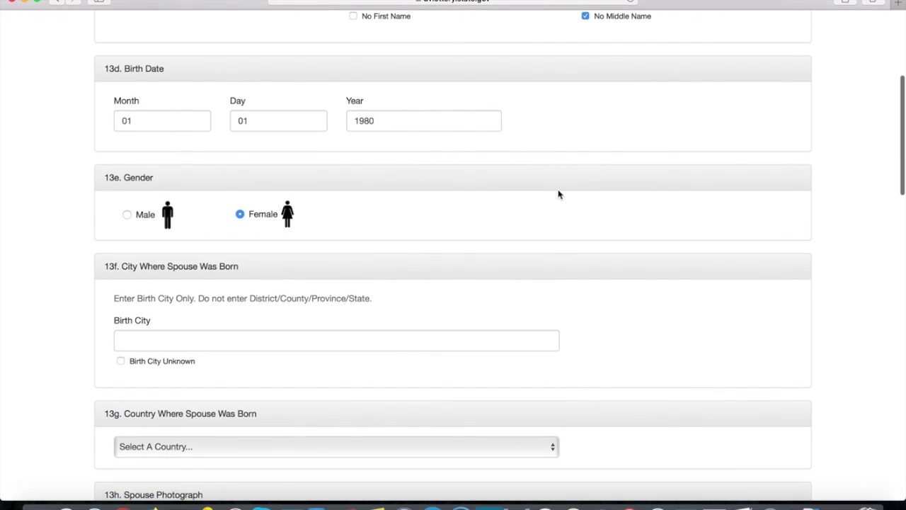
{"action": "scroll", "coordinate": [332, 240], "scroll_direction": "down", "scroll_amount": 1}
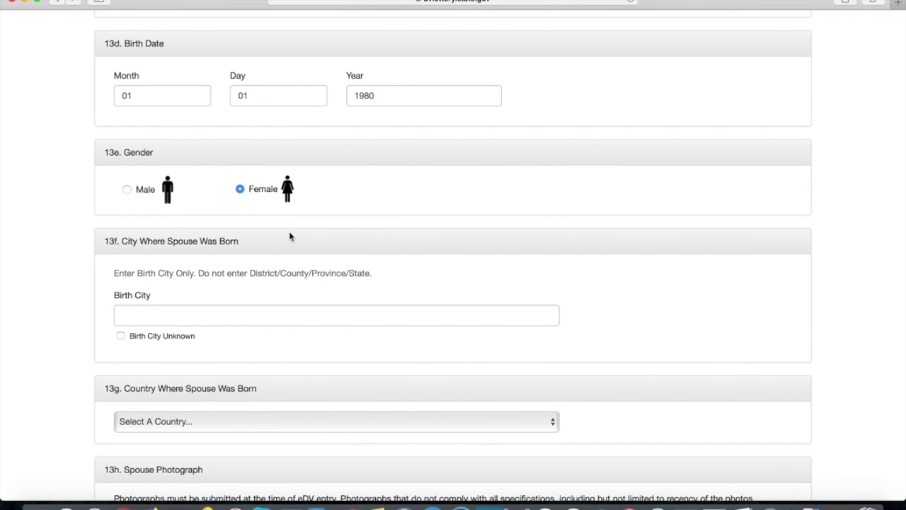
{"action": "scroll", "coordinate": [308, 239], "scroll_direction": "down", "scroll_amount": 1}
{"action": "left_click", "coordinate": [218, 284]}
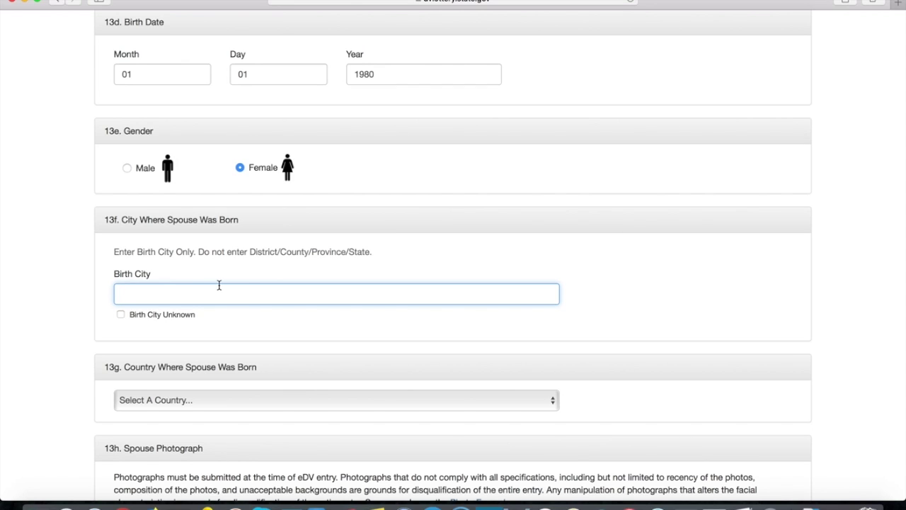
{"action": "type", "text": "Tbilisi"}
{"action": "left_click", "coordinate": [525, 320]}
{"action": "scroll", "coordinate": [475, 226], "scroll_direction": "down", "scroll_amount": 4}
{"action": "scroll", "coordinate": [467, 197], "scroll_direction": "down", "scroll_amount": 1}
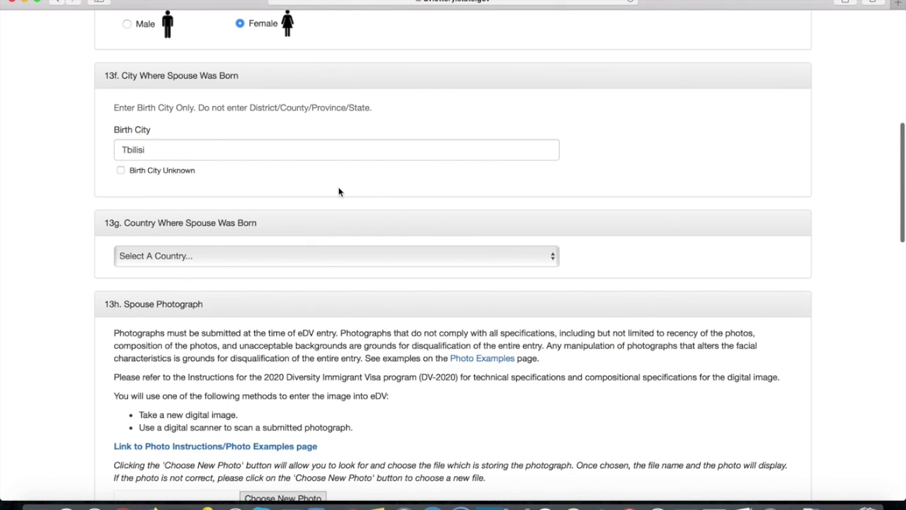
- Choose Georgia as the spouse's birth country and open the spouse photo chooser
{"action": "left_click", "coordinate": [261, 253]}
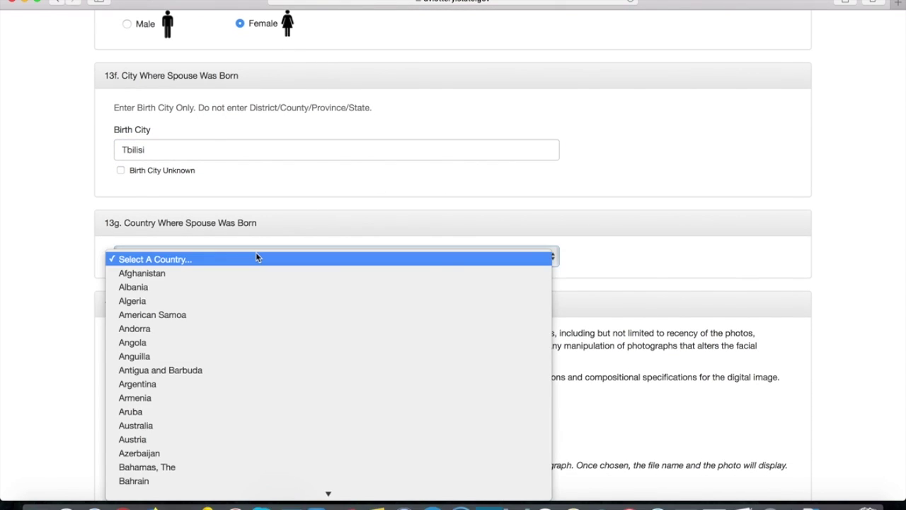
{"action": "type", "text": "Georgia"}
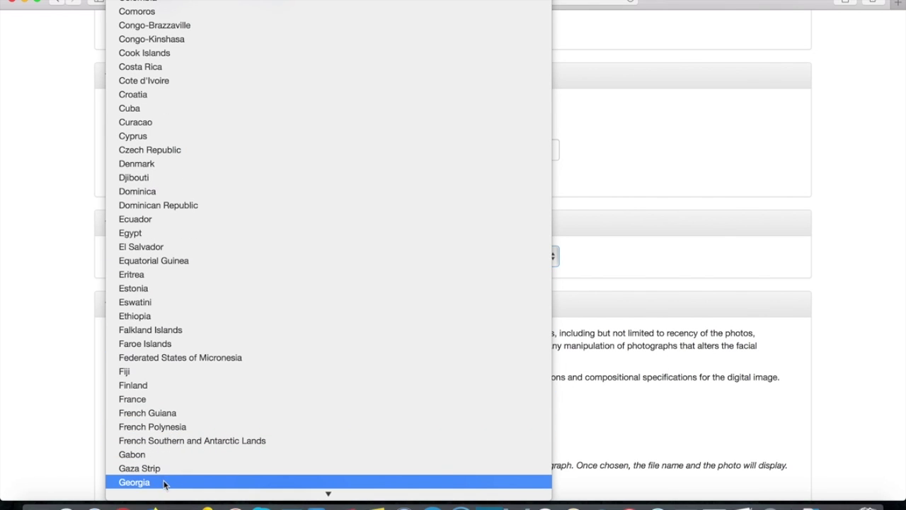
{"action": "left_click", "coordinate": [163, 482]}
{"action": "left_click", "coordinate": [684, 232]}
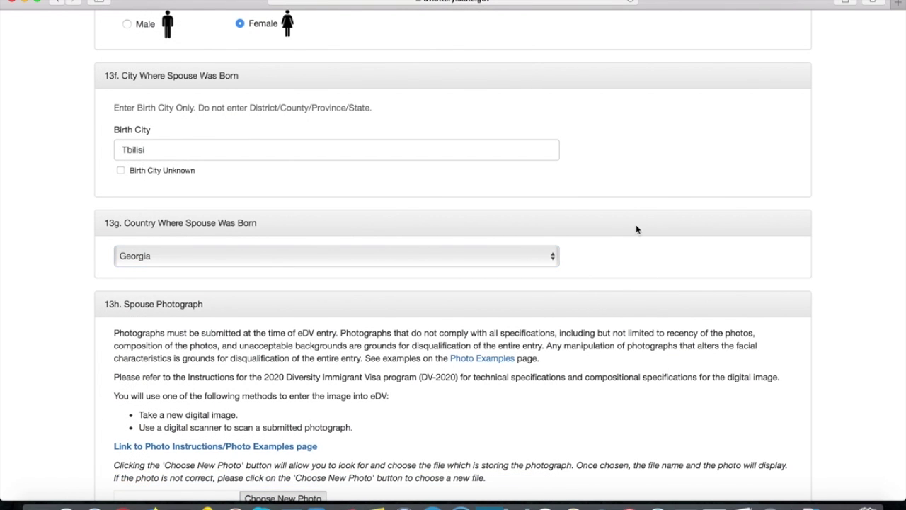
{"action": "scroll", "coordinate": [635, 229], "scroll_direction": "down", "scroll_amount": 5}
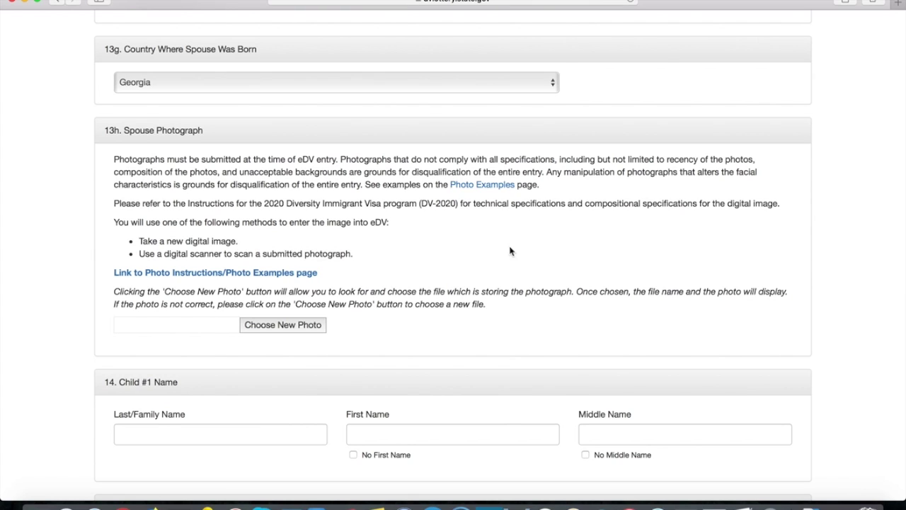
{"action": "left_click", "coordinate": [308, 325]}
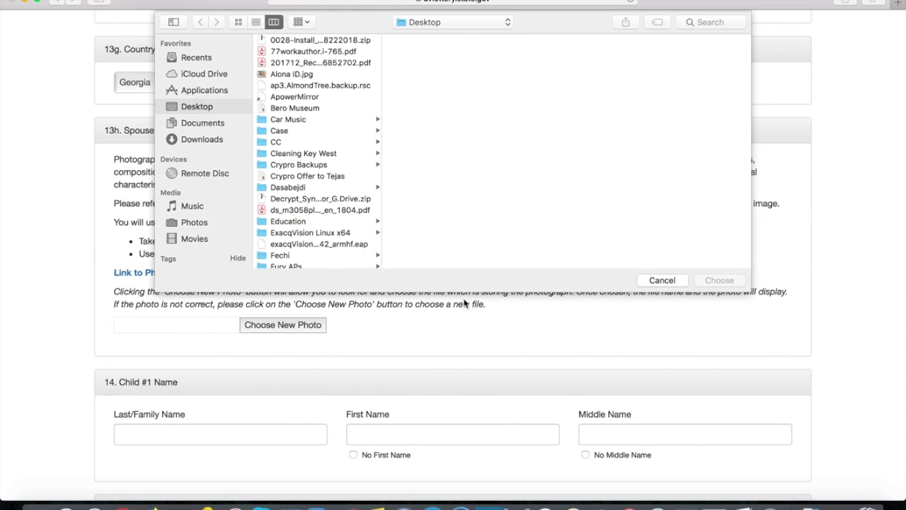
- Select vak.jpg in the file chooser as the spouse photograph
{"action": "scroll", "coordinate": [316, 195], "scroll_direction": "down", "scroll_amount": 15}
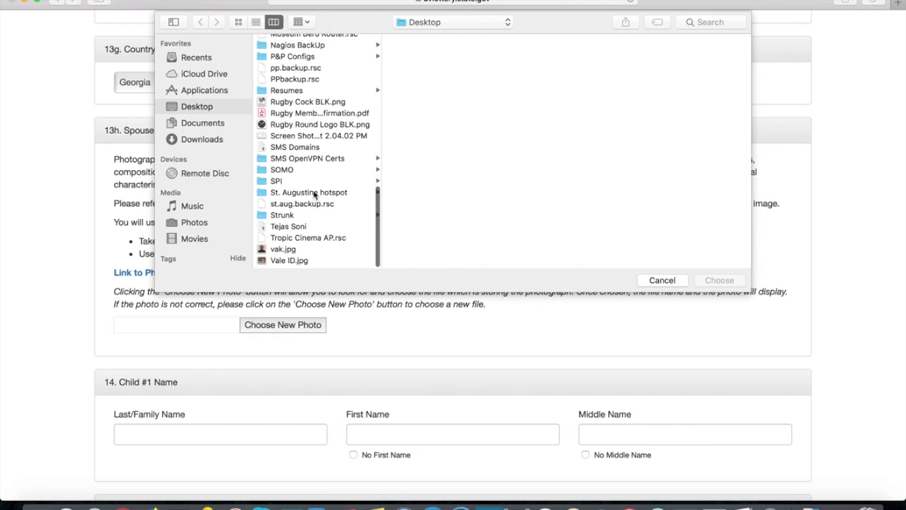
{"action": "left_click", "coordinate": [289, 252]}
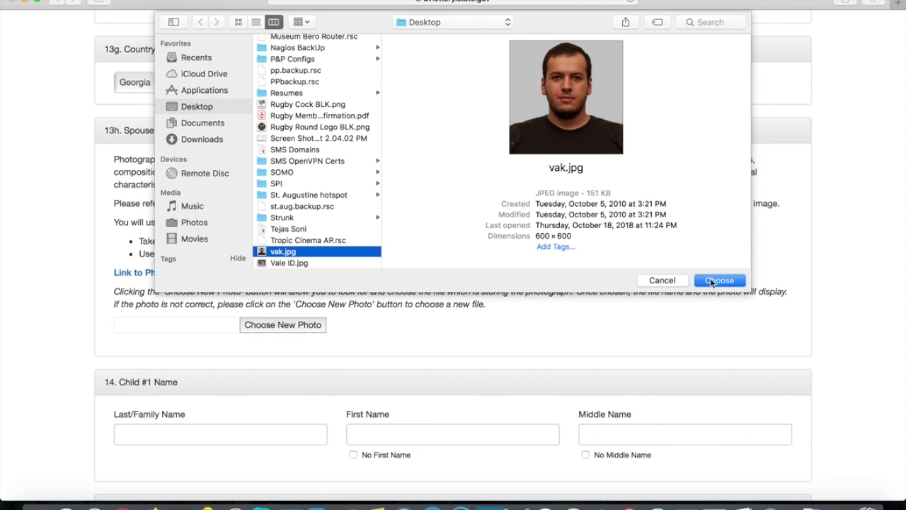
{"action": "left_click", "coordinate": [712, 281]}
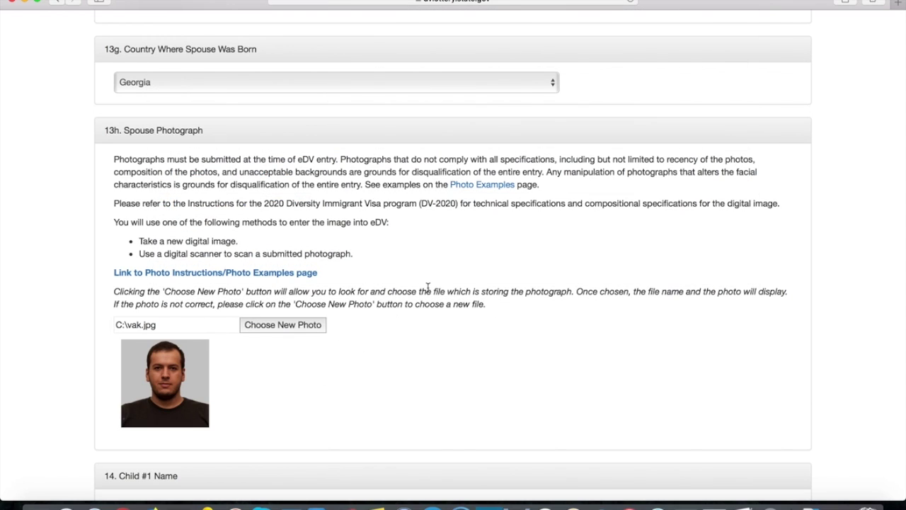
- Mark Child #1 as having no middle name
{"action": "scroll", "coordinate": [428, 286], "scroll_direction": "down", "scroll_amount": 4}
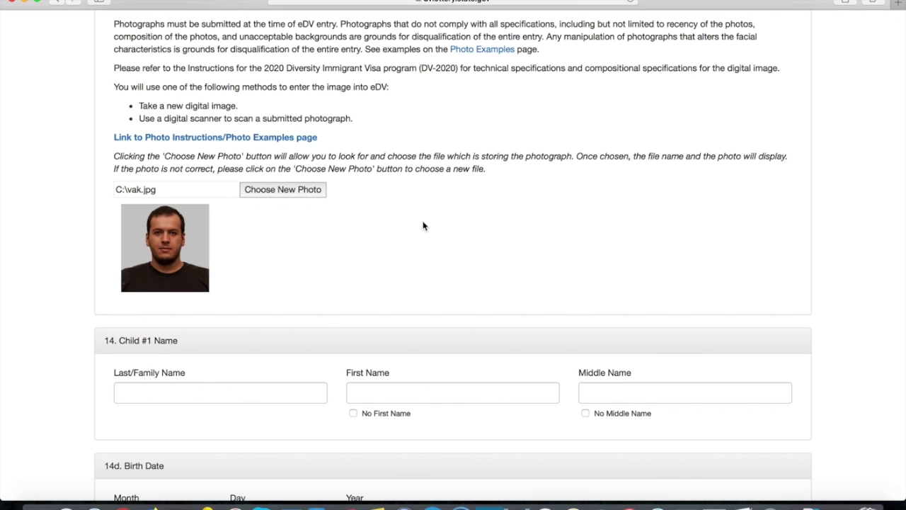
{"action": "scroll", "coordinate": [423, 226], "scroll_direction": "down", "scroll_amount": 3}
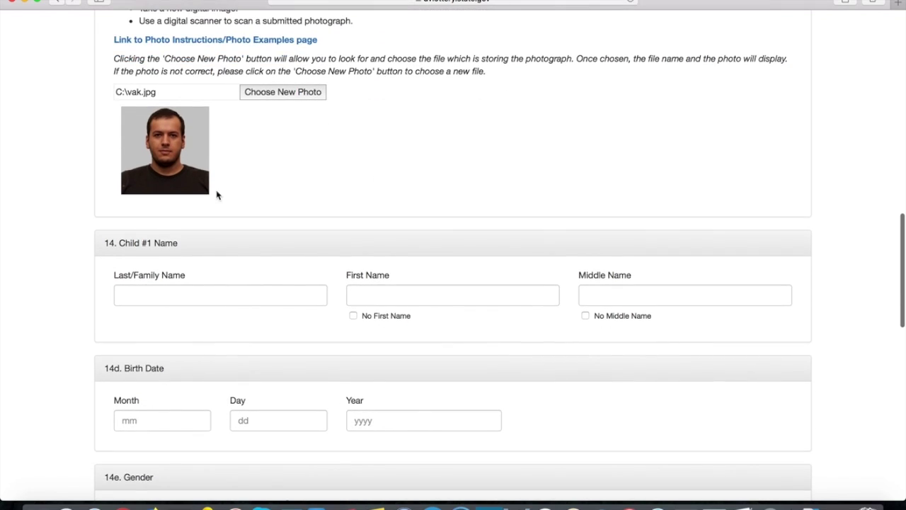
{"action": "scroll", "coordinate": [434, 164], "scroll_direction": "down", "scroll_amount": 1}
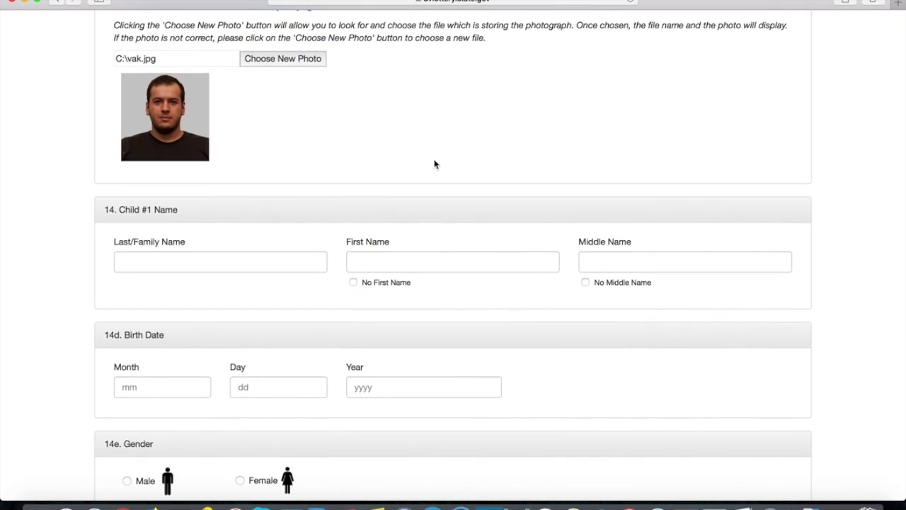
{"action": "left_click", "coordinate": [585, 282]}
- Enter Child #1's last and first names
{"action": "left_click", "coordinate": [233, 261]}
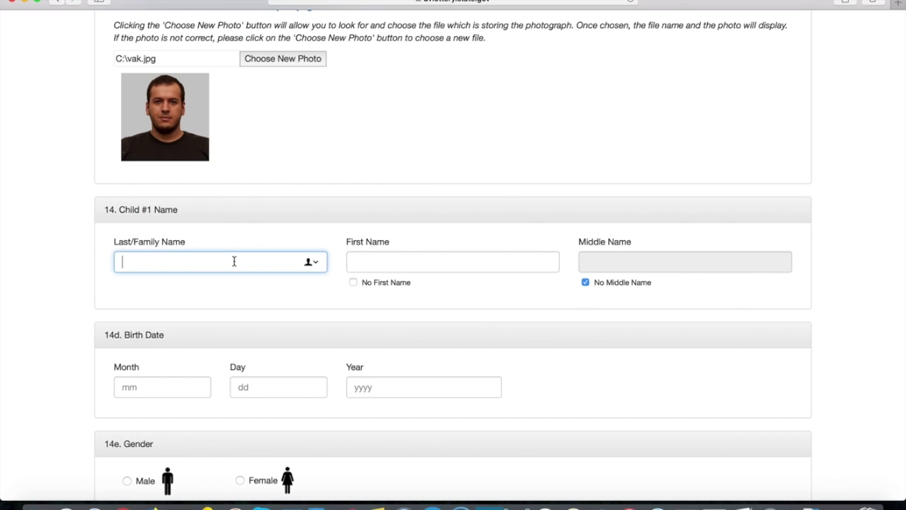
{"action": "left_click", "coordinate": [406, 254]}
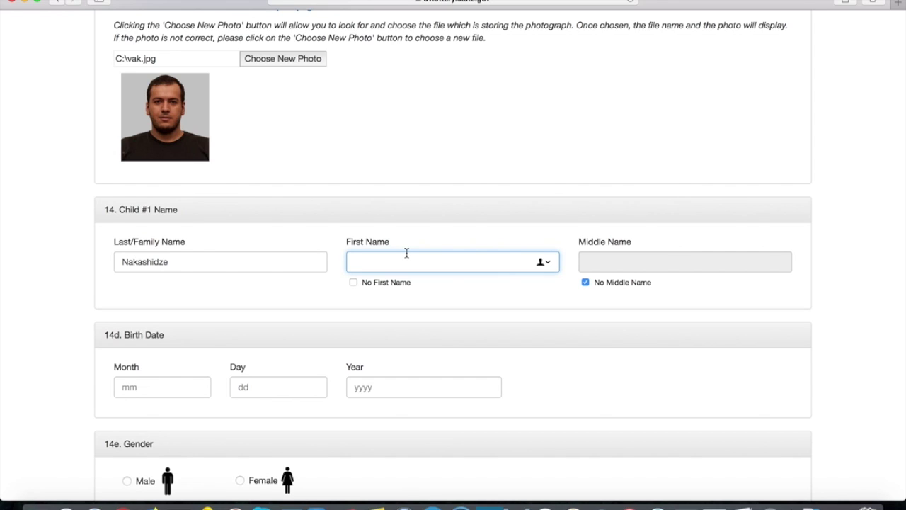
{"action": "scroll", "coordinate": [295, 263], "scroll_direction": "down", "scroll_amount": 2}
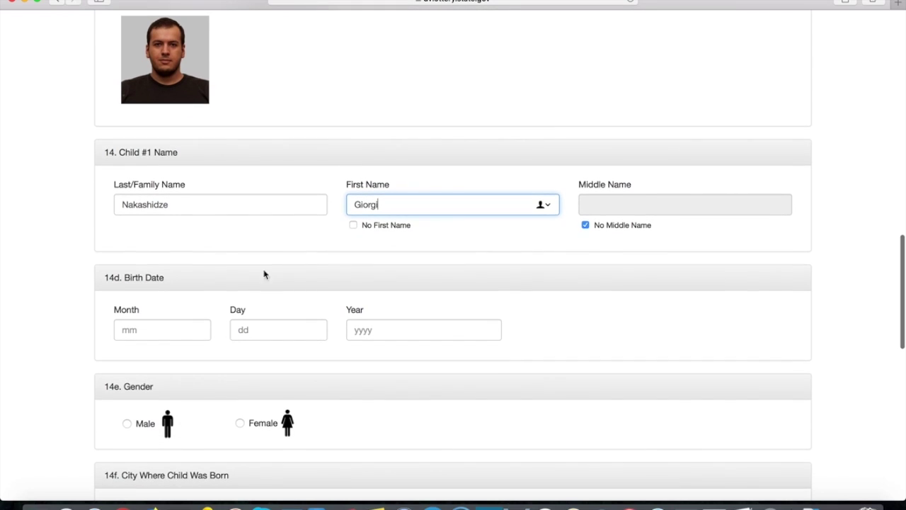
- Enter Child #1's birth date as 01/01/2010, correcting the mistyped year
{"action": "left_click", "coordinate": [168, 329]}
{"action": "type", "text": "01"}
{"action": "left_click", "coordinate": [269, 326]}
{"action": "type", "text": "01"}
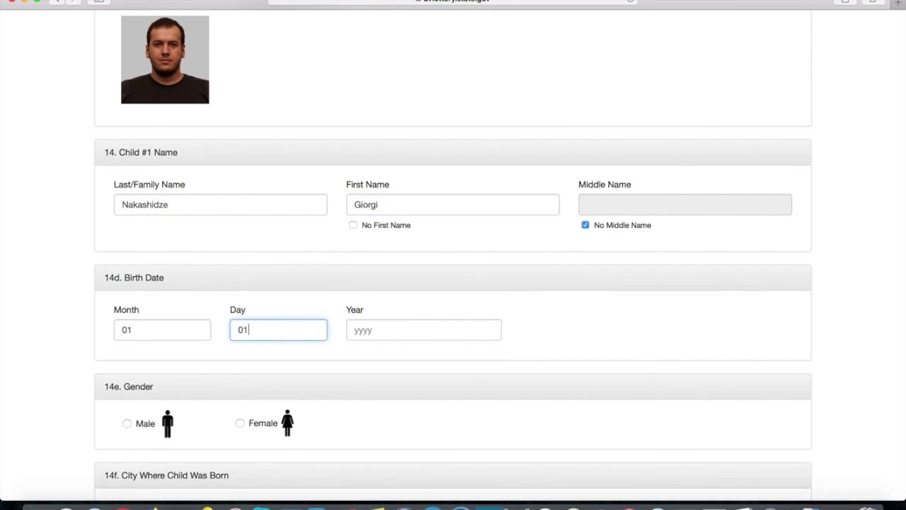
{"action": "left_click", "coordinate": [406, 328]}
{"action": "type", "text": "2001"}
{"action": "key", "text": "BackSpace"}
{"action": "key", "text": "BackSpace"}
{"action": "type", "text": "10"}
{"action": "left_click", "coordinate": [618, 340]}
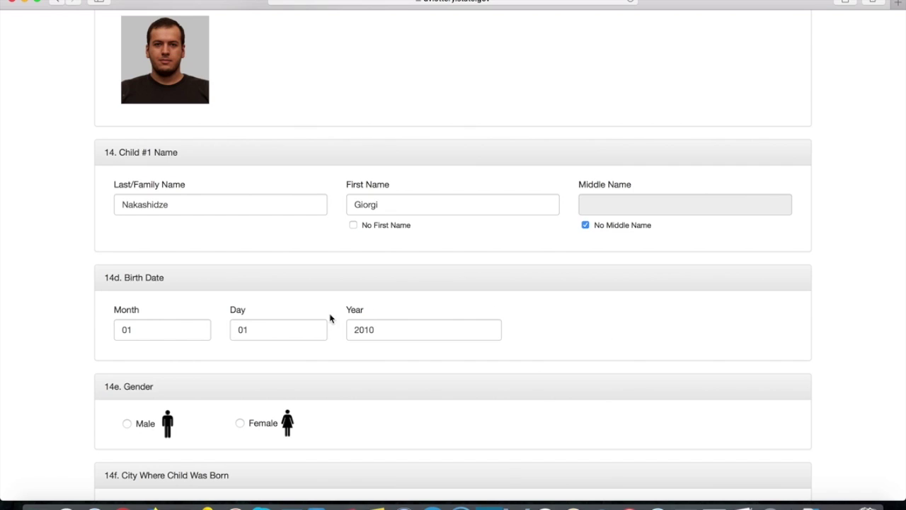
- Set Child #1's gender to Male and birth city to Tbilisi
{"action": "scroll", "coordinate": [330, 318], "scroll_direction": "down", "scroll_amount": 2}
{"action": "left_click", "coordinate": [140, 342]}
{"action": "scroll", "coordinate": [331, 249], "scroll_direction": "down", "scroll_amount": 3}
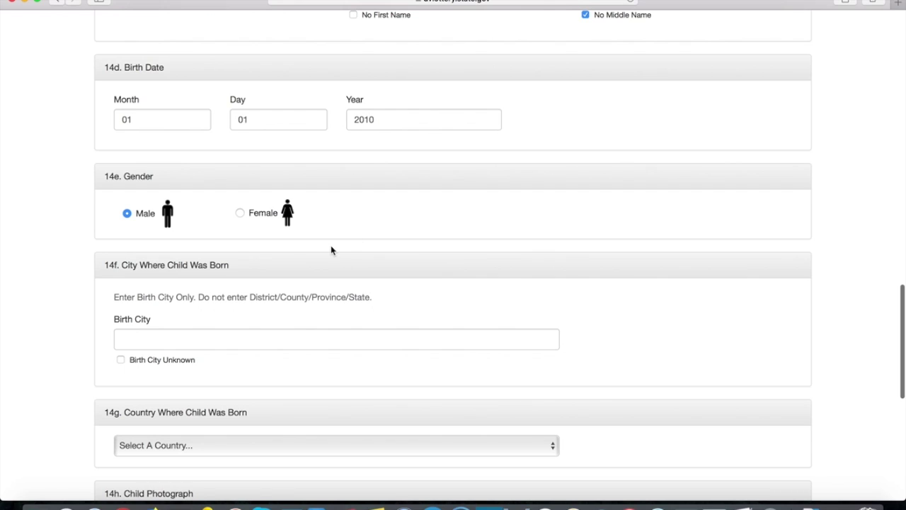
{"action": "left_click", "coordinate": [223, 335]}
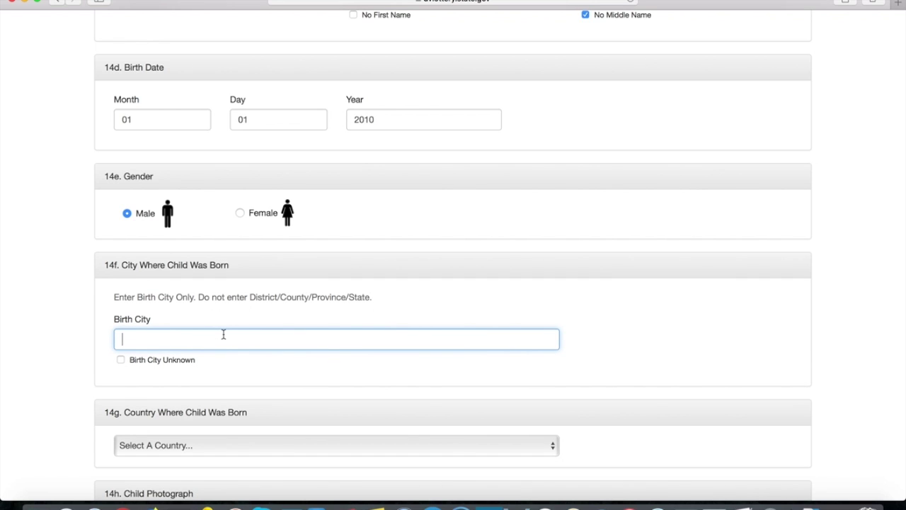
{"action": "type", "text": "Tbilisi"}
{"action": "left_click", "coordinate": [487, 290]}
- Choose Georgia as Child #1's country of birth
{"action": "scroll", "coordinate": [481, 226], "scroll_direction": "down", "scroll_amount": 3}
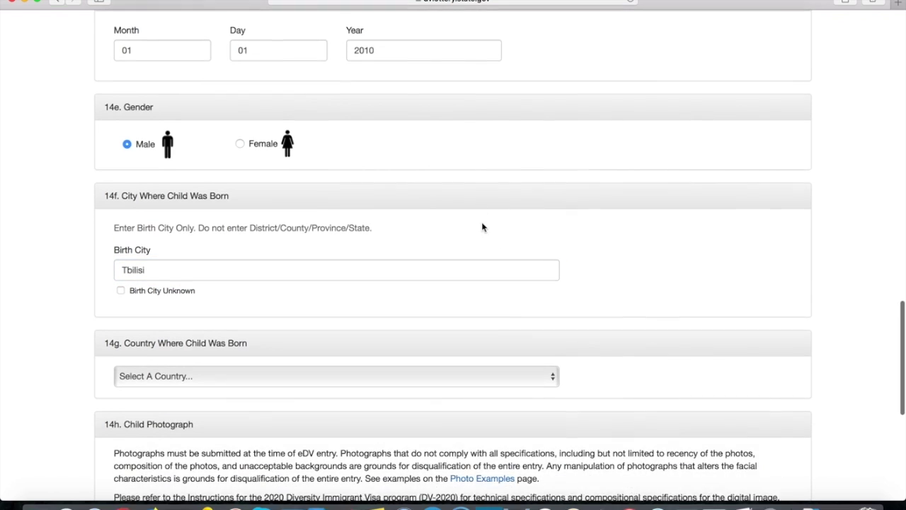
{"action": "scroll", "coordinate": [482, 226], "scroll_direction": "down", "scroll_amount": 2}
{"action": "left_click", "coordinate": [220, 301]}
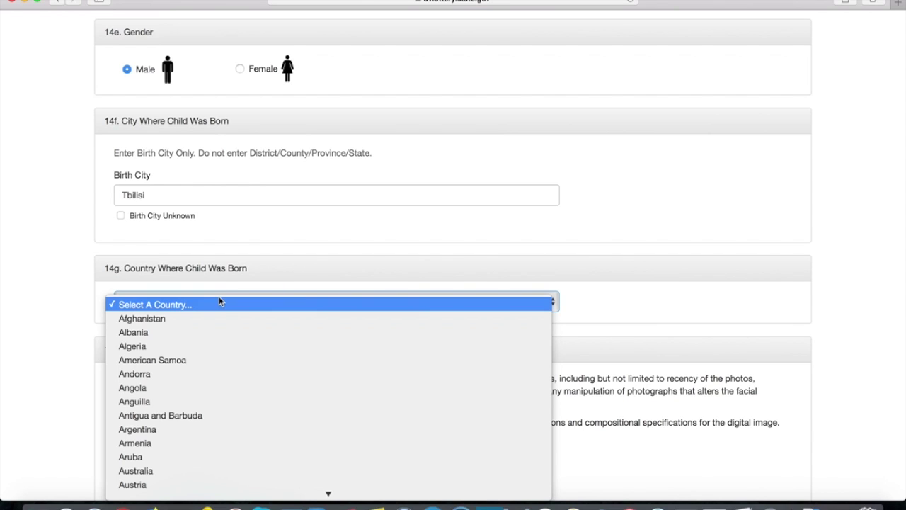
{"action": "key", "text": "g"}
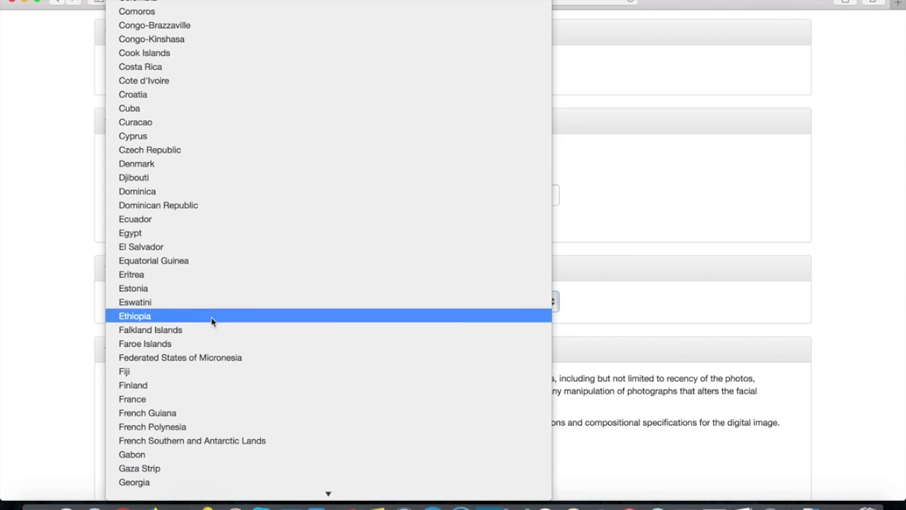
{"action": "left_click", "coordinate": [142, 481]}
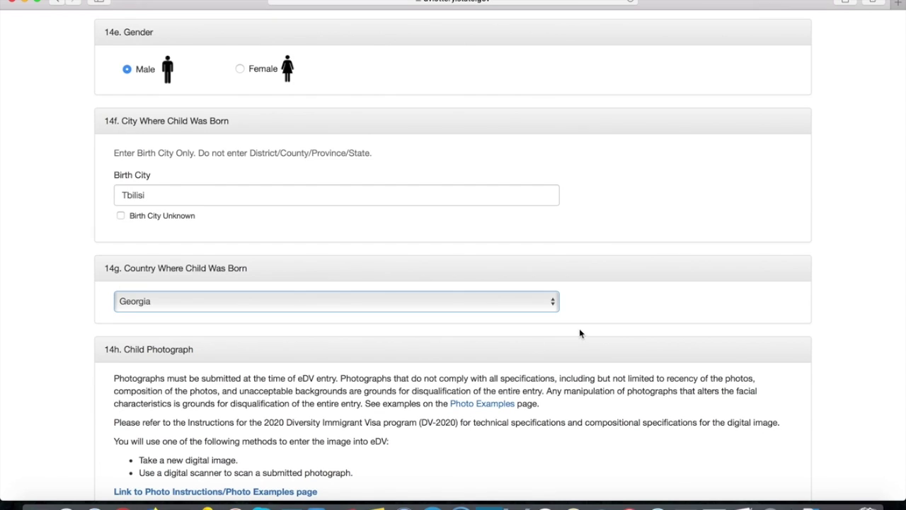
{"action": "scroll", "coordinate": [601, 320], "scroll_direction": "down", "scroll_amount": 3}
{"action": "scroll", "coordinate": [597, 310], "scroll_direction": "down", "scroll_amount": 2}
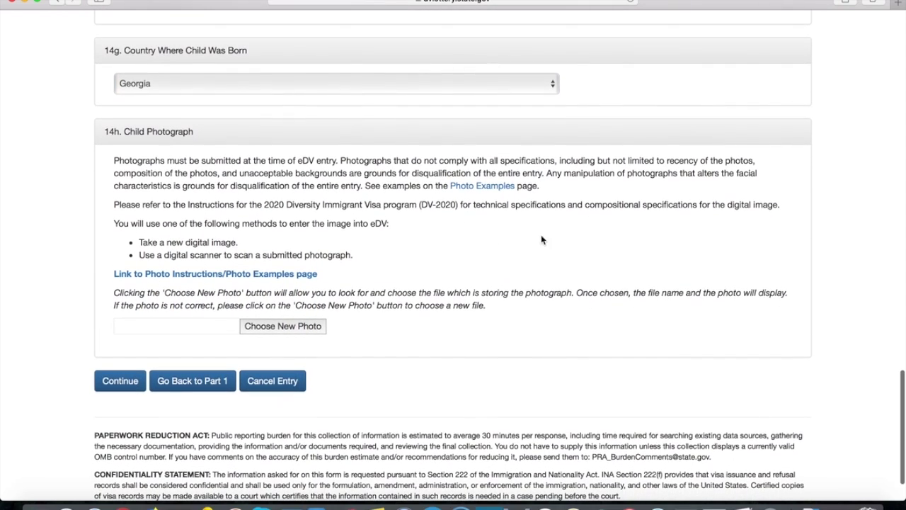
- Attach vak.jpg from the file chooser as Child #1's photograph and check its preview
{"action": "left_click", "coordinate": [286, 325]}
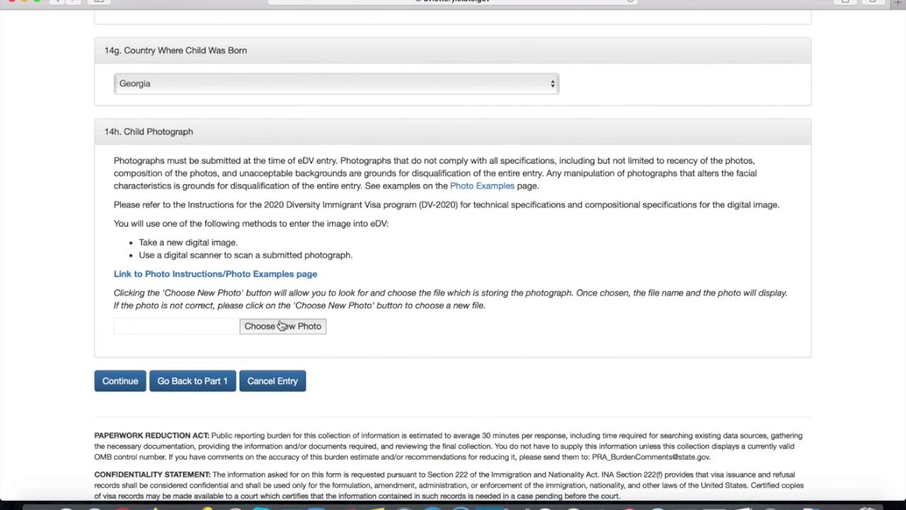
{"action": "scroll", "coordinate": [316, 185], "scroll_direction": "down", "scroll_amount": 10}
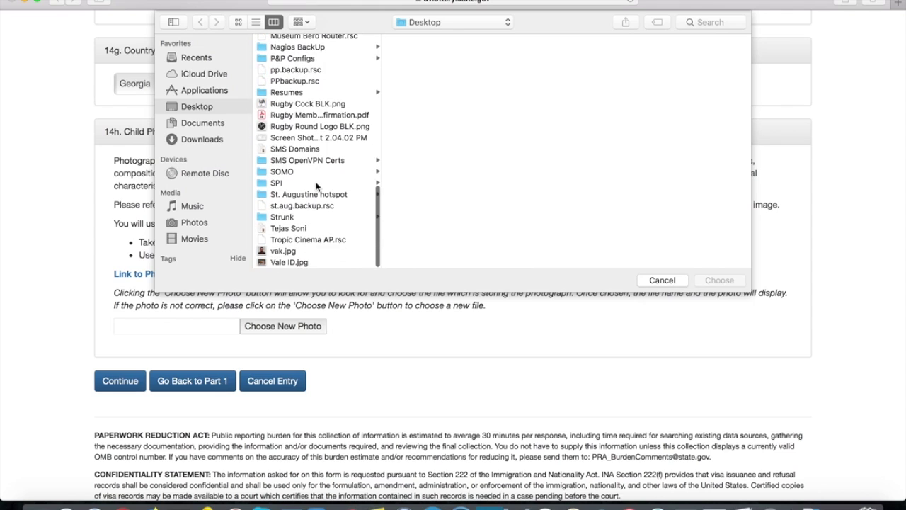
{"action": "left_click", "coordinate": [290, 251]}
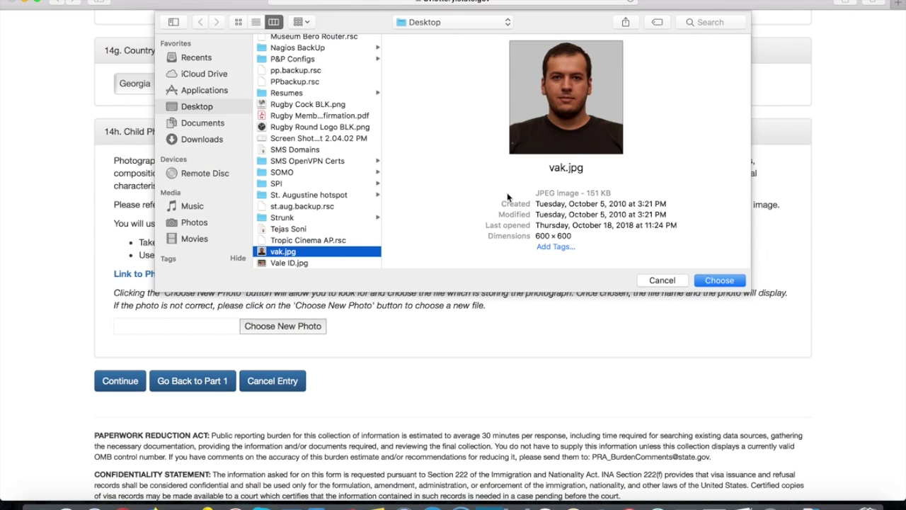
{"action": "left_click", "coordinate": [711, 279]}
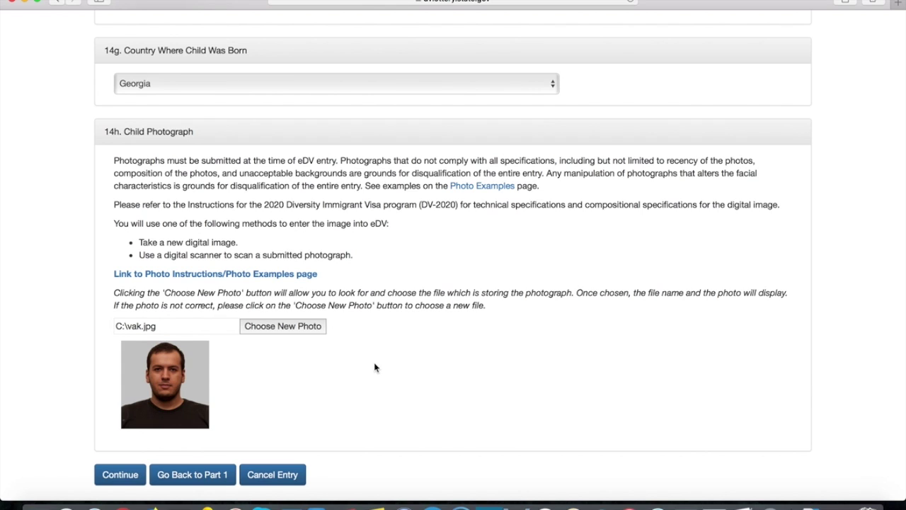
{"action": "scroll", "coordinate": [330, 340], "scroll_direction": "down", "scroll_amount": 2}
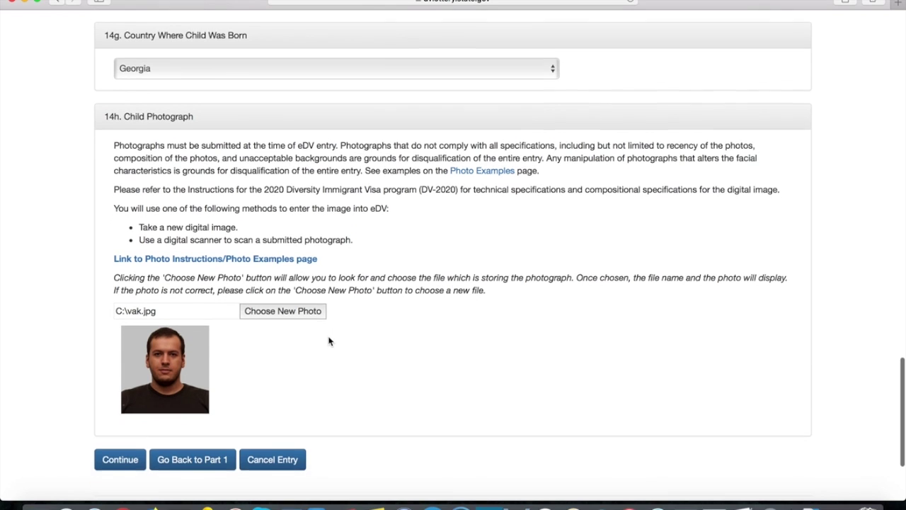
{"action": "scroll", "coordinate": [335, 320], "scroll_direction": "up", "scroll_amount": 4}
{"action": "scroll", "coordinate": [335, 322], "scroll_direction": "up", "scroll_amount": 15}
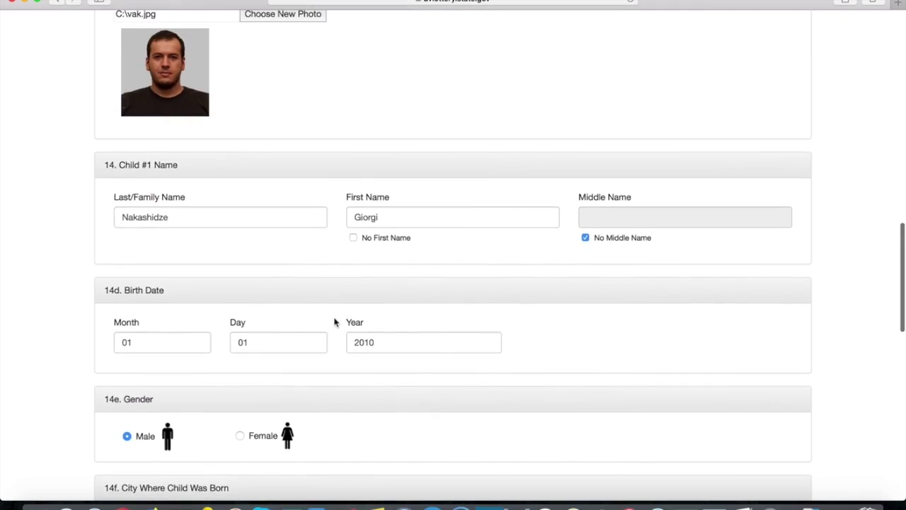
{"action": "scroll", "coordinate": [335, 322], "scroll_direction": "down", "scroll_amount": 15}
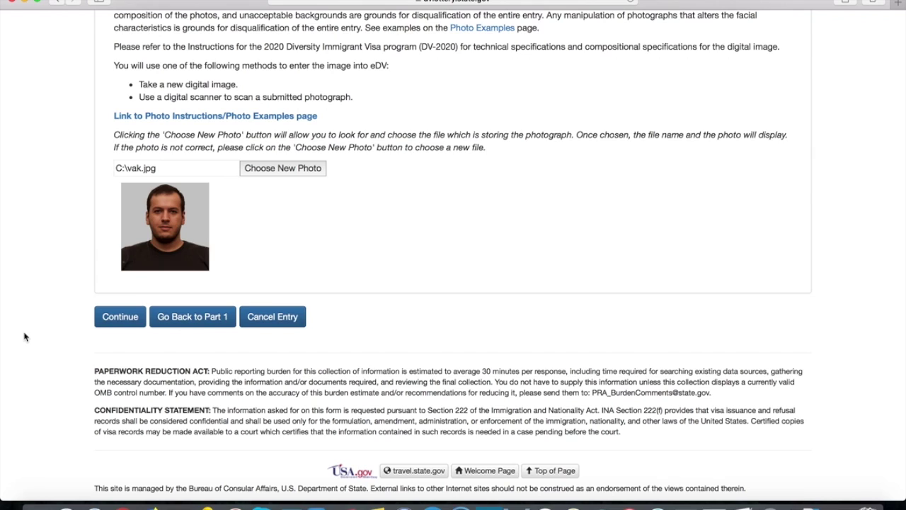
- Submit Part Two and load the review summary starting with Part One entrant information
{"action": "left_click", "coordinate": [100, 326]}
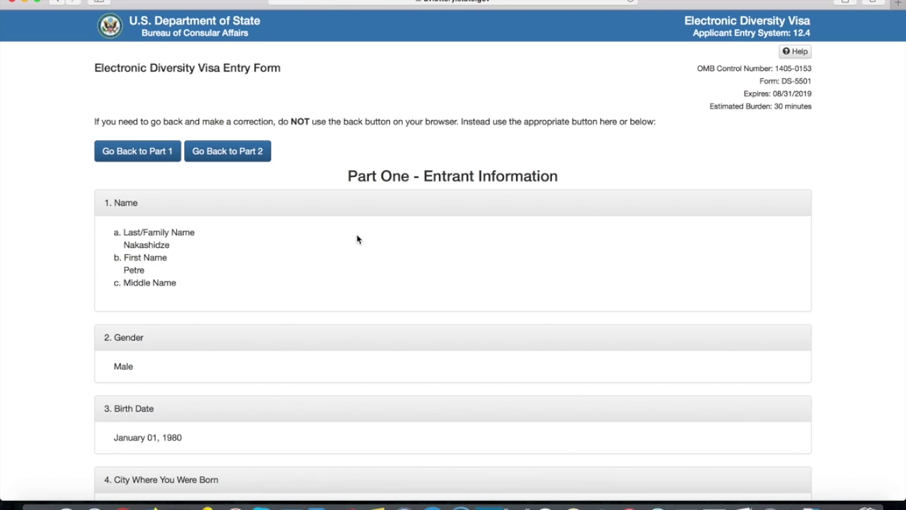
{"action": "left_click", "coordinate": [169, 245]}
{"action": "left_click_drag", "start_coordinate": [169, 244], "coordinate": [118, 241]}
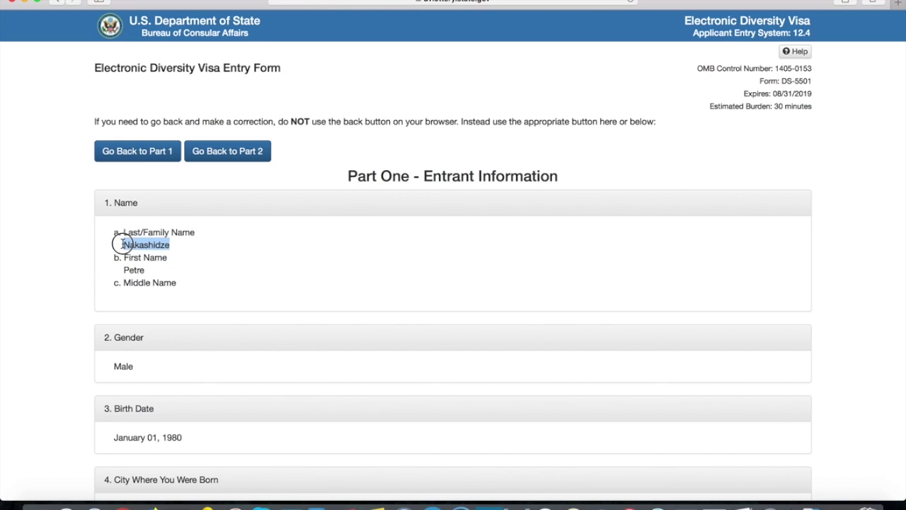
{"action": "left_click", "coordinate": [144, 269]}
{"action": "scroll", "coordinate": [273, 259], "scroll_direction": "down", "scroll_amount": 3}
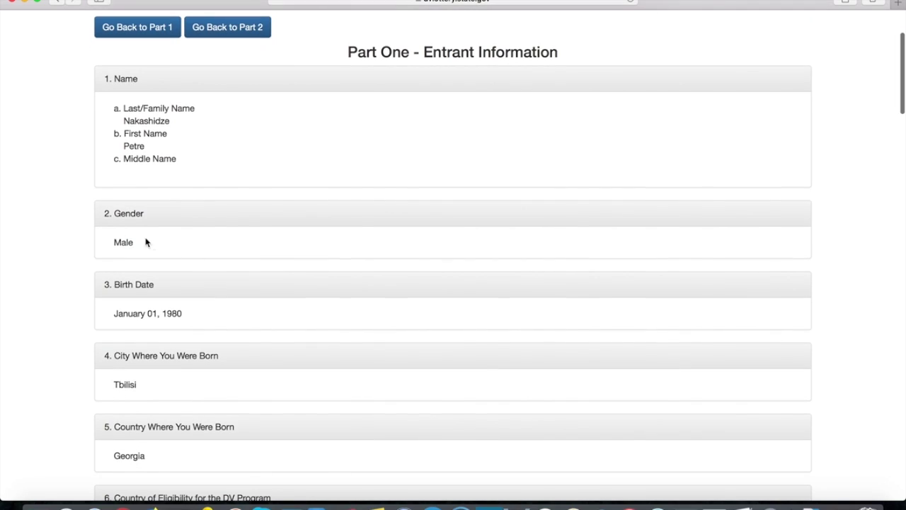
{"action": "double_click", "coordinate": [127, 241]}
{"action": "scroll", "coordinate": [277, 247], "scroll_direction": "down", "scroll_amount": 1}
{"action": "double_click", "coordinate": [168, 265]}
{"action": "left_click", "coordinate": [229, 262]}
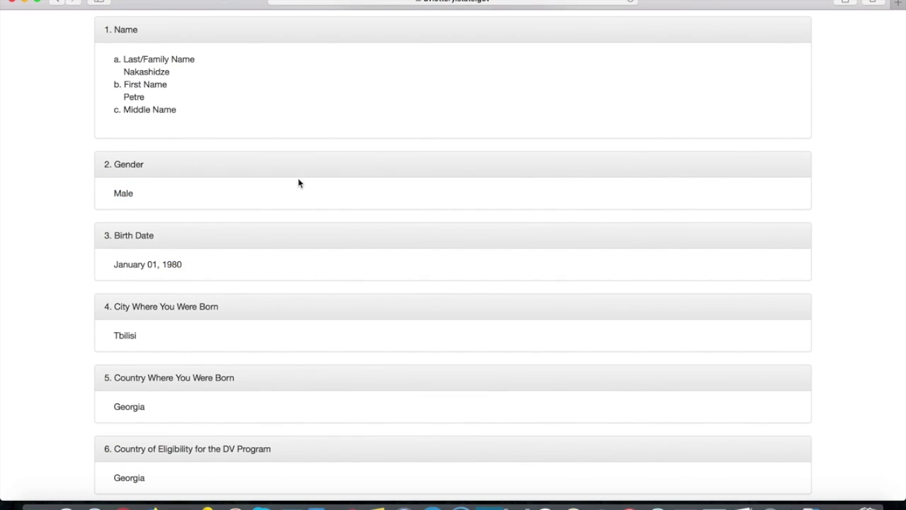
{"action": "scroll", "coordinate": [297, 184], "scroll_direction": "down", "scroll_amount": 1}
{"action": "double_click", "coordinate": [124, 271]}
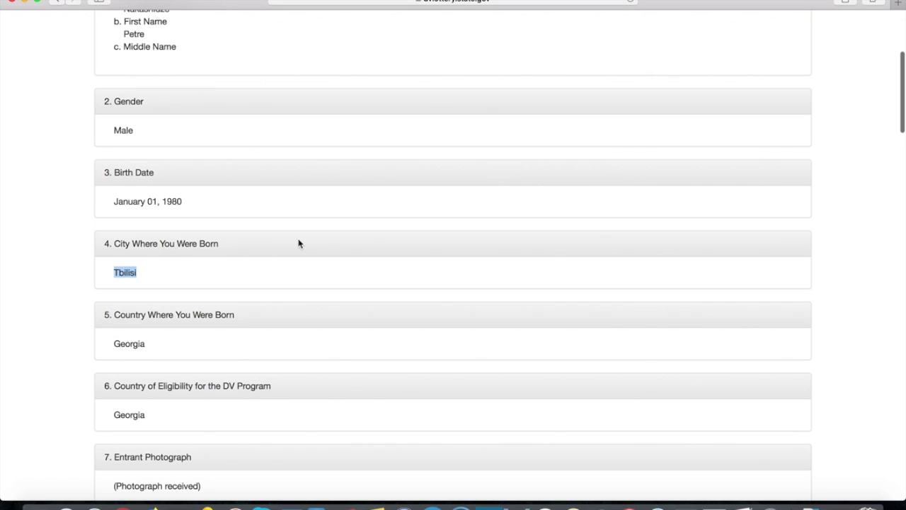
{"action": "scroll", "coordinate": [297, 243], "scroll_direction": "down", "scroll_amount": 1}
{"action": "double_click", "coordinate": [134, 266]}
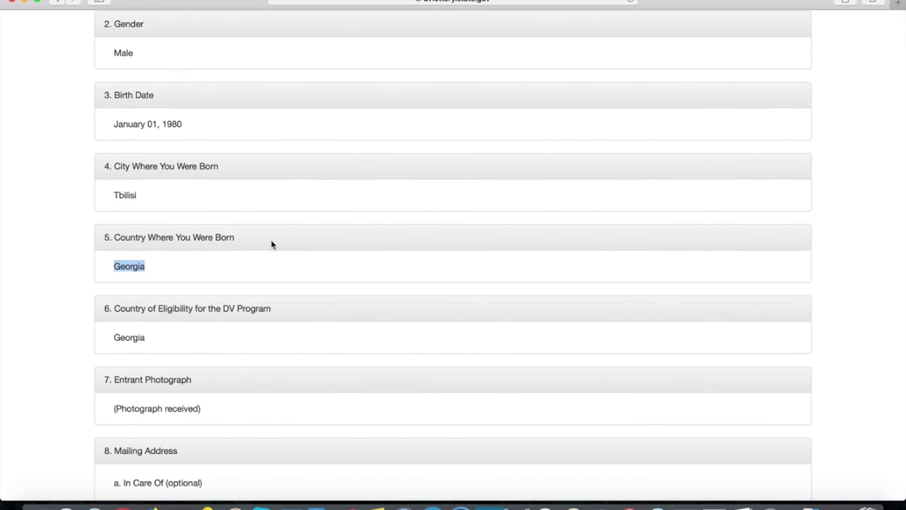
{"action": "scroll", "coordinate": [240, 229], "scroll_direction": "down", "scroll_amount": 1}
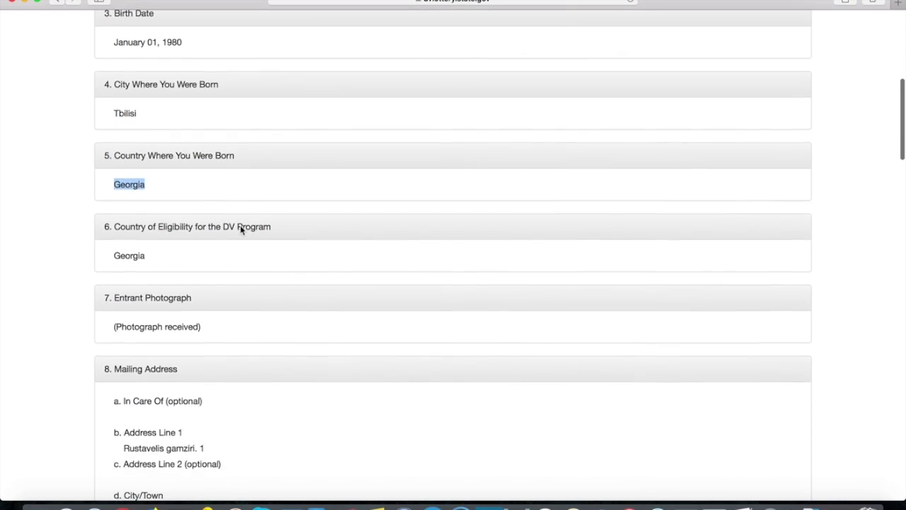
{"action": "double_click", "coordinate": [130, 253]}
{"action": "left_click", "coordinate": [327, 209]}
{"action": "scroll", "coordinate": [332, 174], "scroll_direction": "down", "scroll_amount": 2}
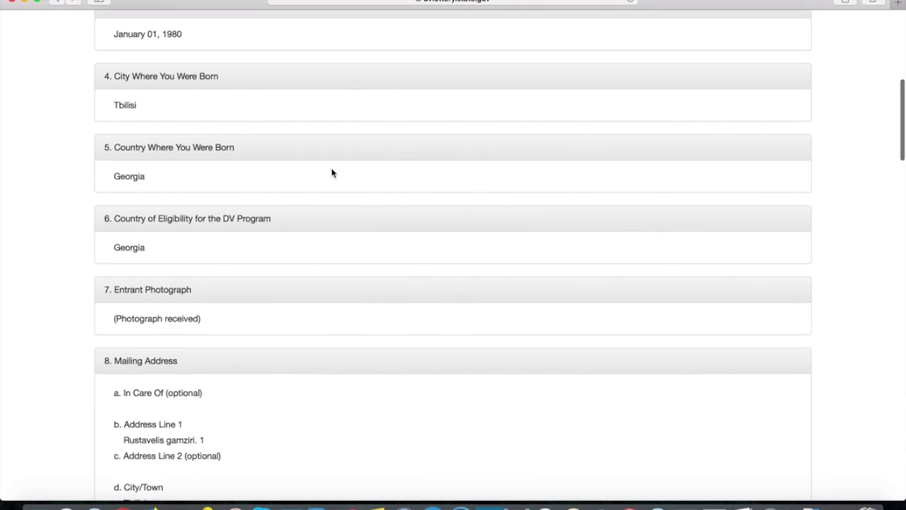
{"action": "left_click", "coordinate": [192, 206]}
{"action": "left_click_drag", "start_coordinate": [192, 205], "coordinate": [111, 205]}
{"action": "left_click", "coordinate": [254, 207]}
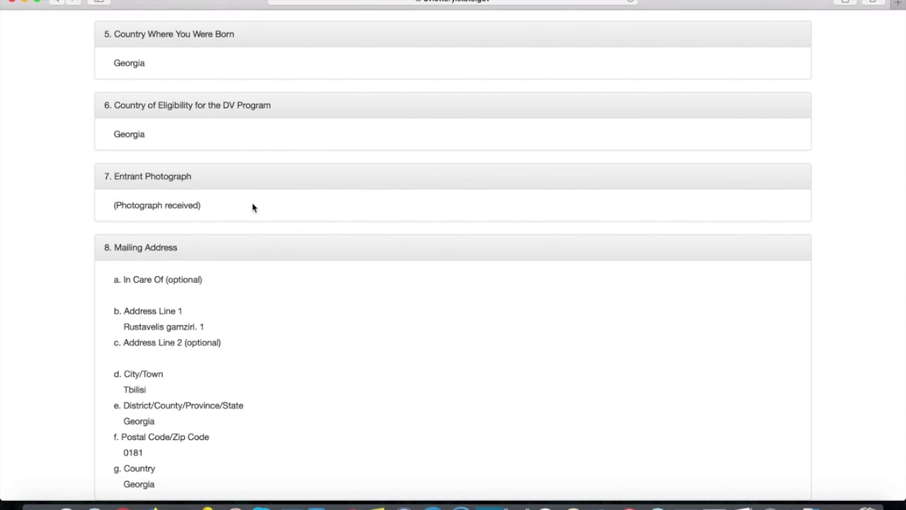
{"action": "scroll", "coordinate": [338, 157], "scroll_direction": "down", "scroll_amount": 2}
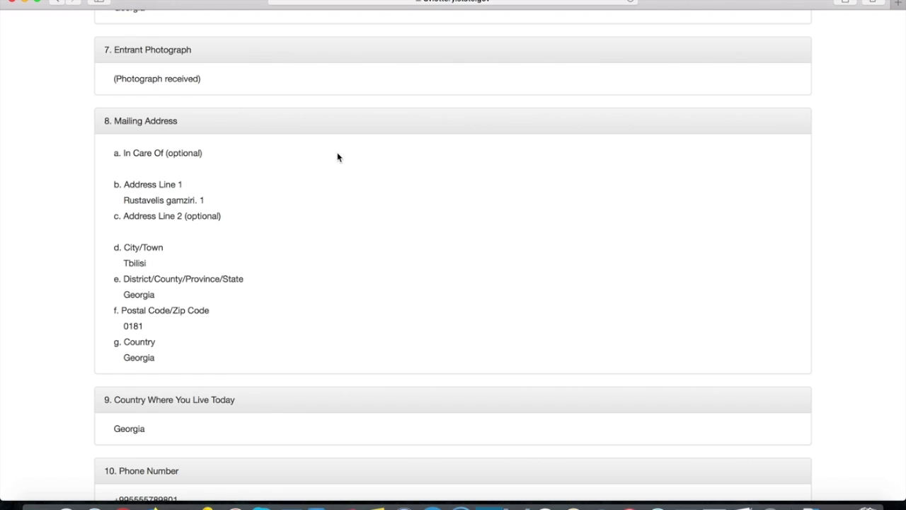
{"action": "left_click_drag", "start_coordinate": [205, 200], "coordinate": [134, 199]}
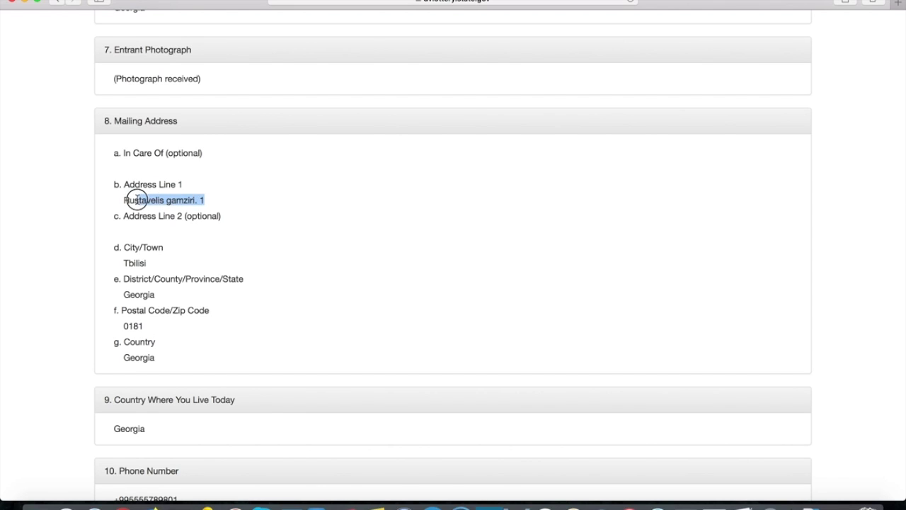
{"action": "left_click", "coordinate": [237, 217]}
{"action": "scroll", "coordinate": [237, 217], "scroll_direction": "down", "scroll_amount": 1}
{"action": "double_click", "coordinate": [140, 251]}
{"action": "double_click", "coordinate": [142, 282]}
{"action": "scroll", "coordinate": [257, 245], "scroll_direction": "down", "scroll_amount": 1}
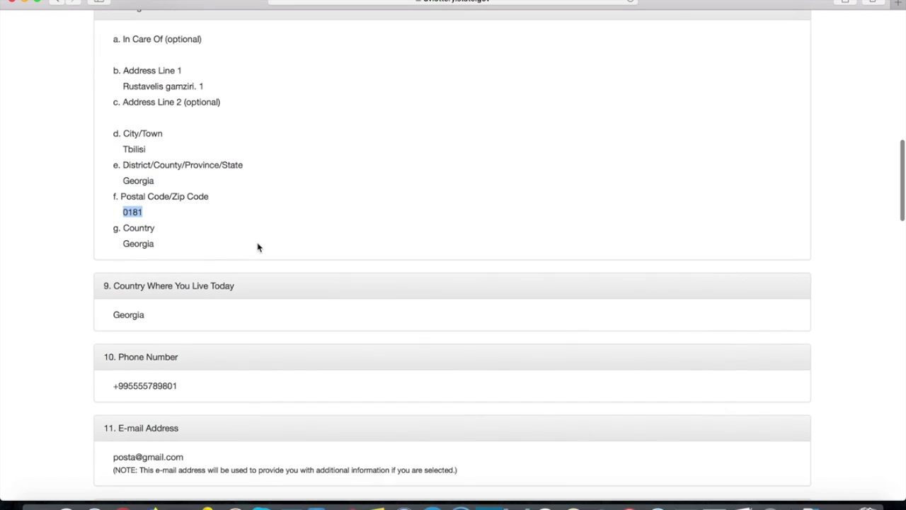
{"action": "double_click", "coordinate": [147, 242]}
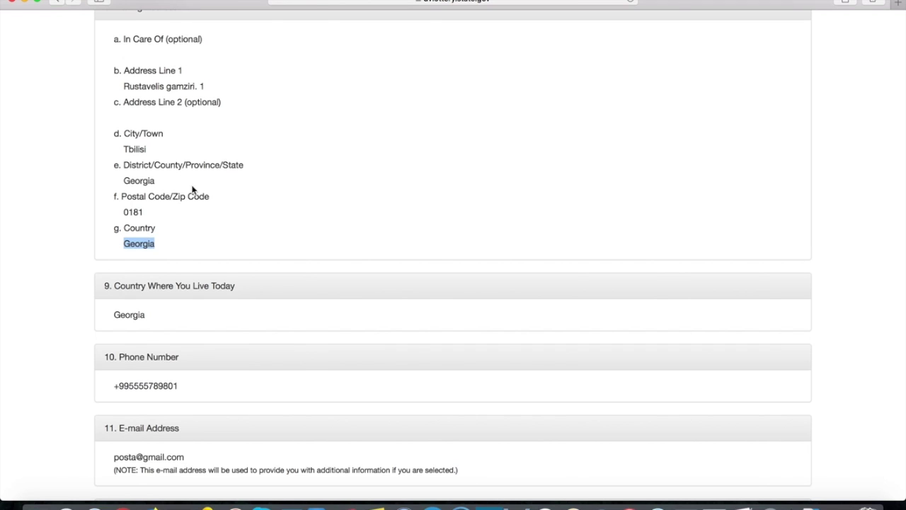
{"action": "left_click_drag", "start_coordinate": [124, 164], "coordinate": [245, 164]}
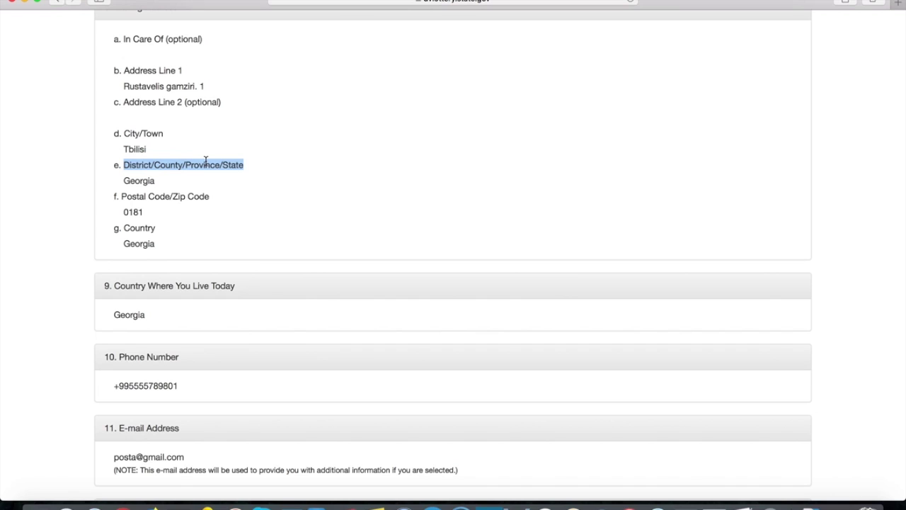
{"action": "left_click", "coordinate": [157, 180]}
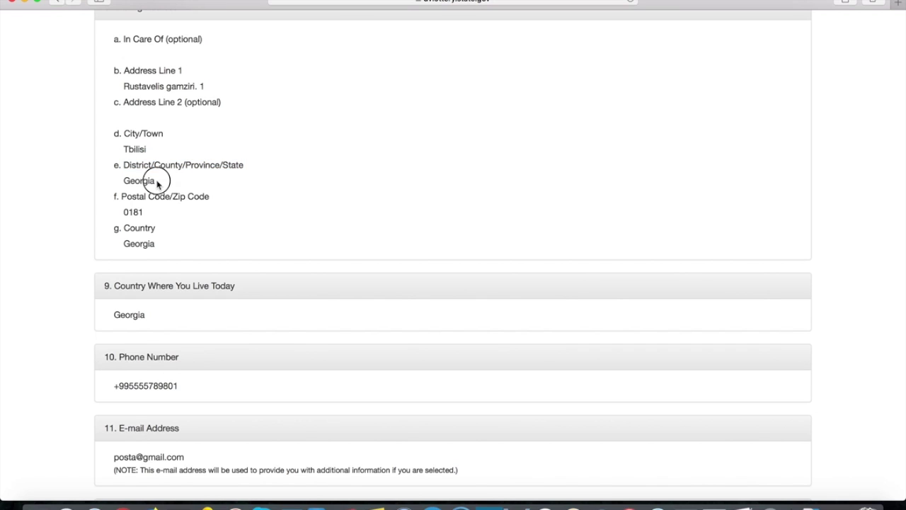
{"action": "left_click_drag", "start_coordinate": [155, 162], "coordinate": [181, 163]}
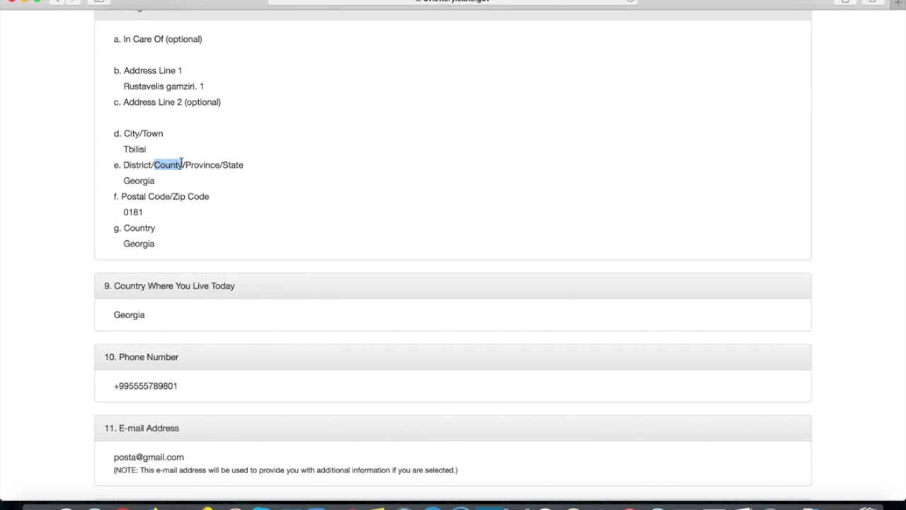
{"action": "left_click_drag", "start_coordinate": [158, 180], "coordinate": [123, 178]}
{"action": "left_click_drag", "start_coordinate": [160, 245], "coordinate": [121, 243]}
{"action": "left_click", "coordinate": [180, 246]}
{"action": "scroll", "coordinate": [219, 221], "scroll_direction": "down", "scroll_amount": 3}
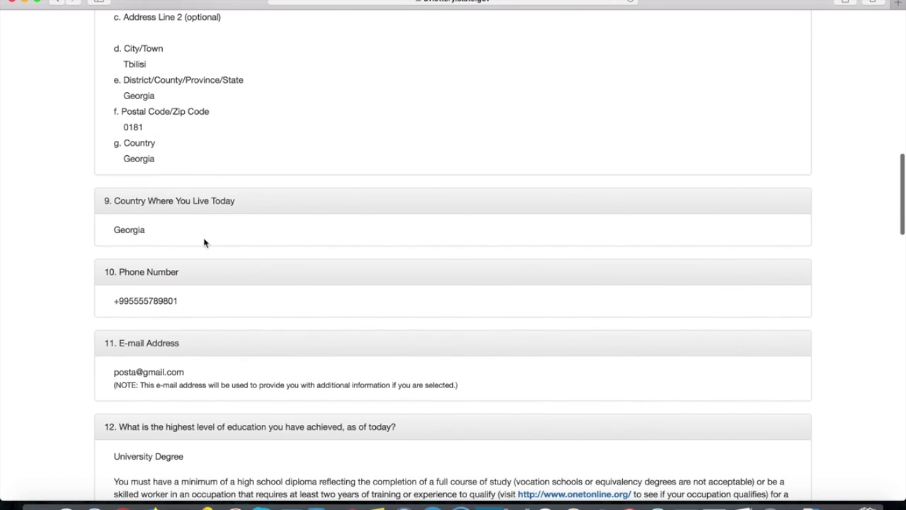
{"action": "double_click", "coordinate": [145, 228]}
{"action": "left_click", "coordinate": [251, 215]}
{"action": "scroll", "coordinate": [251, 216], "scroll_direction": "down", "scroll_amount": 3}
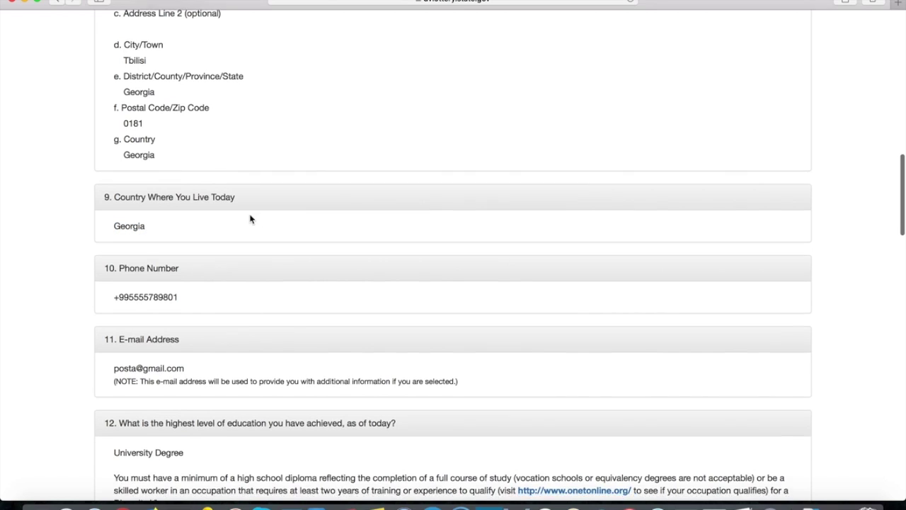
{"action": "left_click_drag", "start_coordinate": [178, 231], "coordinate": [116, 229]}
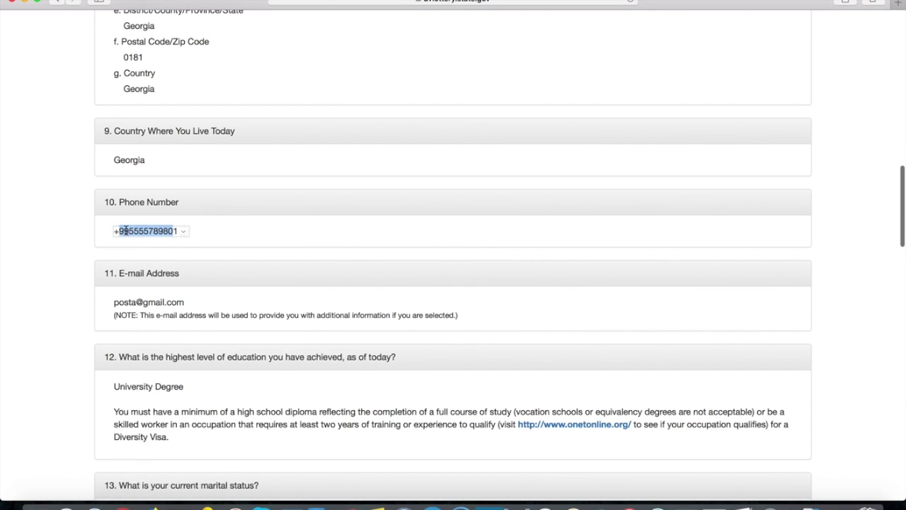
{"action": "left_click", "coordinate": [214, 233]}
{"action": "scroll", "coordinate": [210, 227], "scroll_direction": "down", "scroll_amount": 3}
{"action": "left_click_drag", "start_coordinate": [186, 210], "coordinate": [115, 210]}
{"action": "scroll", "coordinate": [115, 210], "scroll_direction": "down", "scroll_amount": 3}
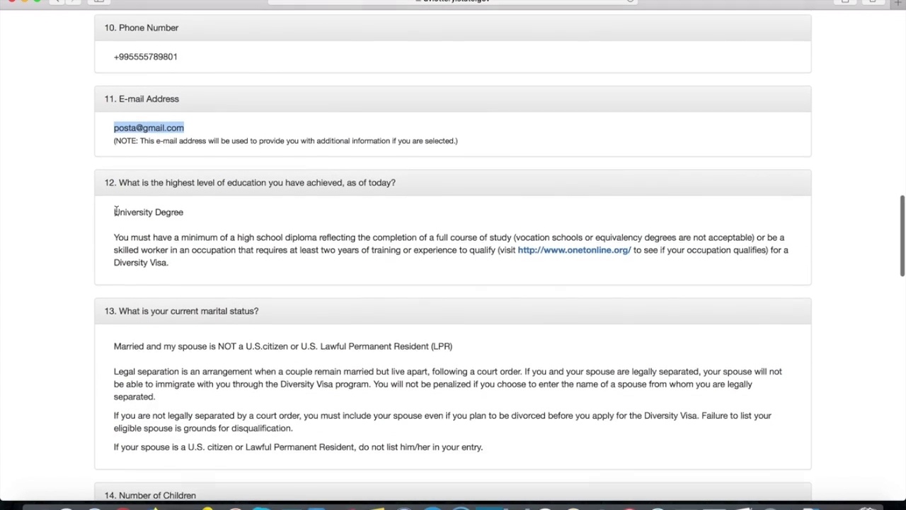
{"action": "left_click", "coordinate": [204, 214]}
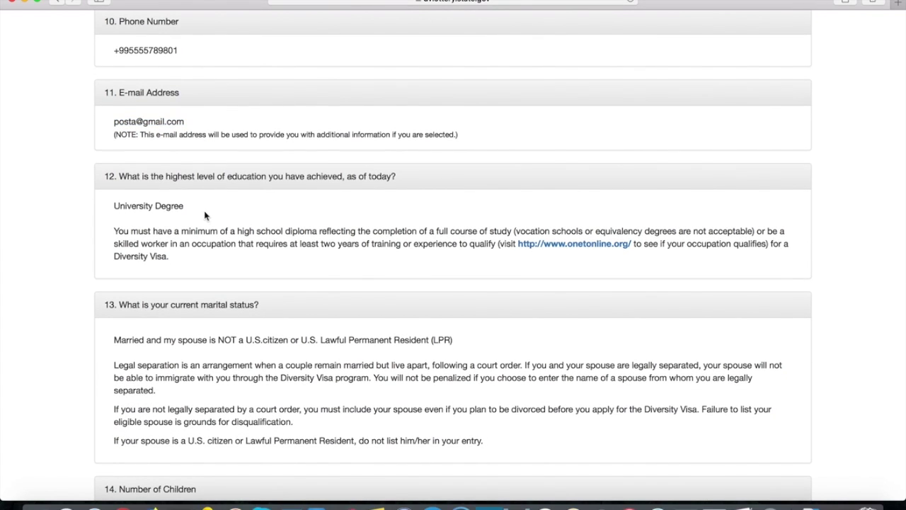
{"action": "left_click_drag", "start_coordinate": [203, 214], "coordinate": [112, 205]}
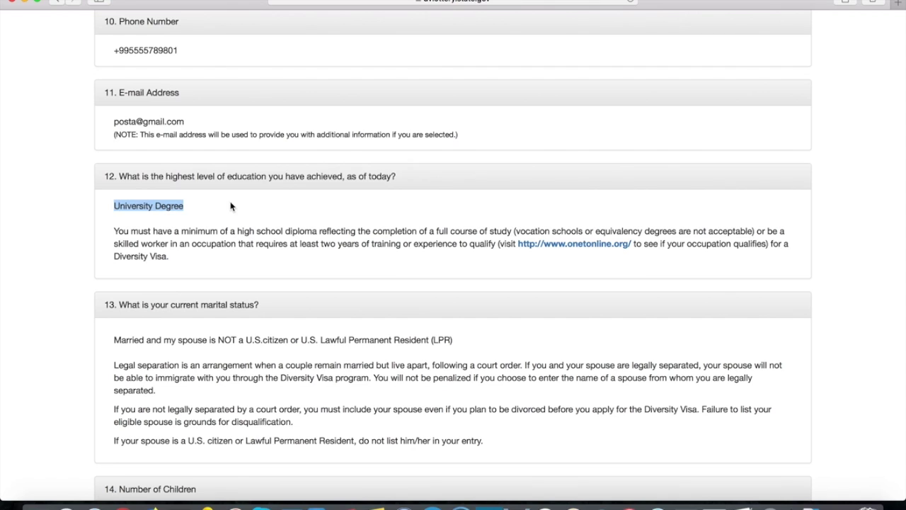
{"action": "scroll", "coordinate": [230, 206], "scroll_direction": "down", "scroll_amount": 3}
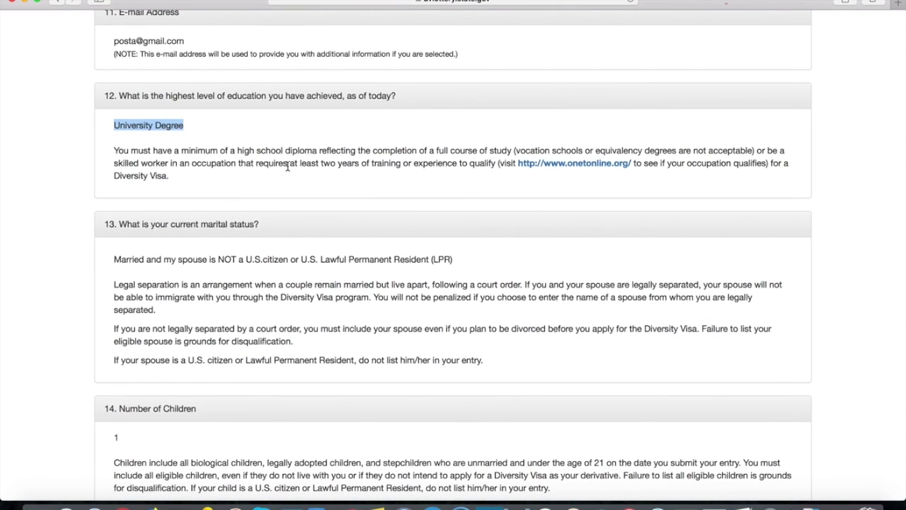
{"action": "scroll", "coordinate": [288, 170], "scroll_direction": "down", "scroll_amount": 1}
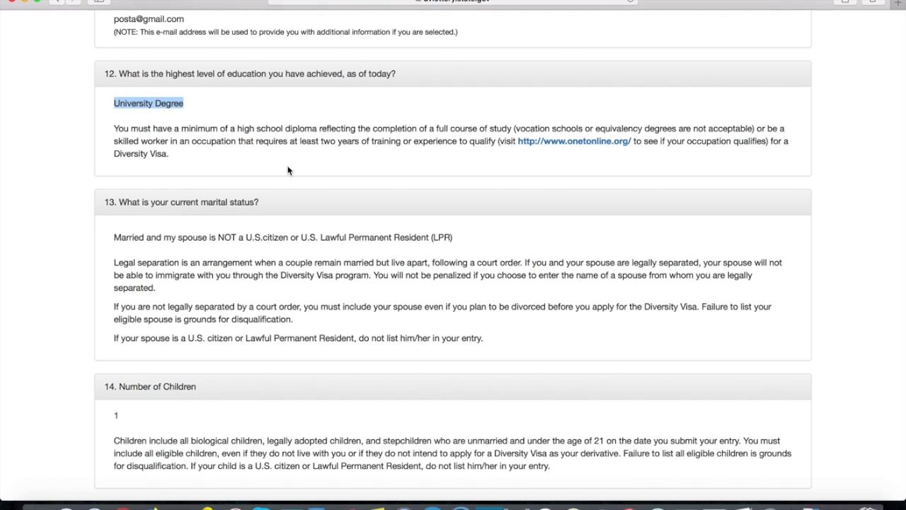
{"action": "scroll", "coordinate": [288, 170], "scroll_direction": "down", "scroll_amount": 5}
{"action": "left_click_drag", "start_coordinate": [132, 220], "coordinate": [112, 220]}
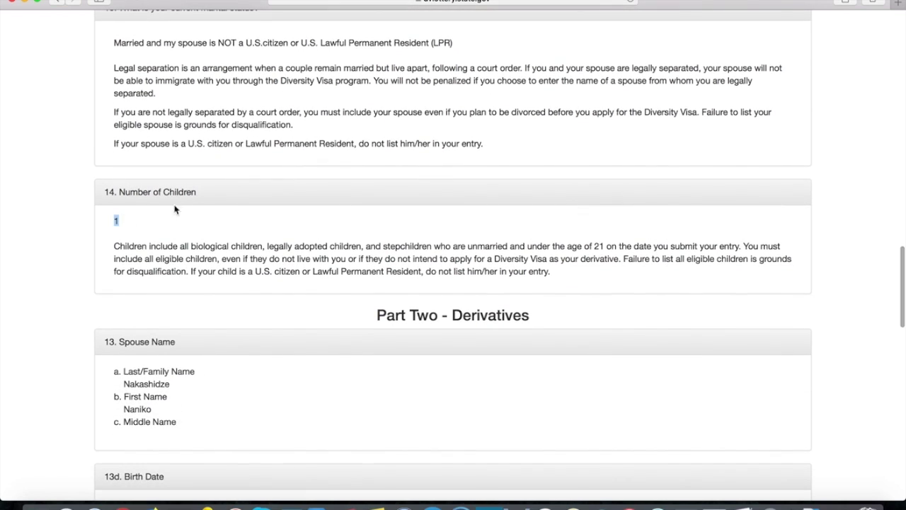
{"action": "scroll", "coordinate": [372, 215], "scroll_direction": "down", "scroll_amount": 3}
{"action": "left_click_drag", "start_coordinate": [378, 207], "coordinate": [528, 210]}
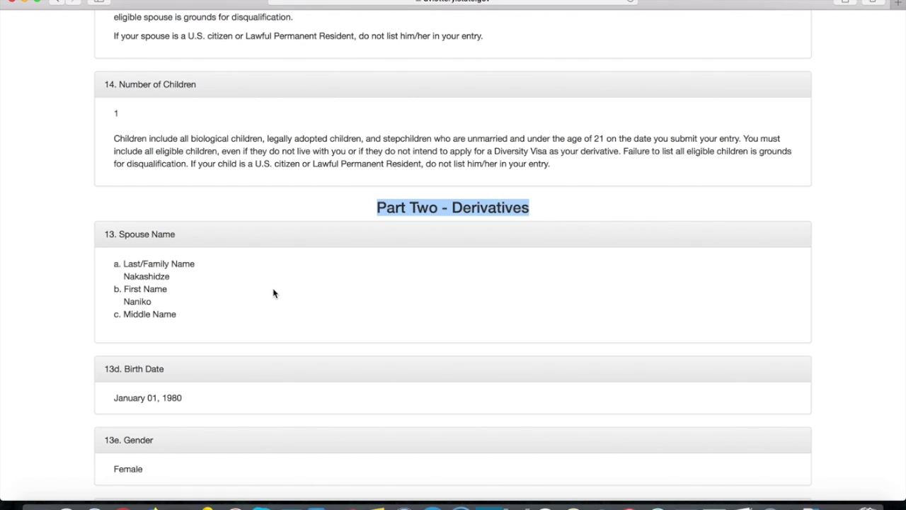
{"action": "double_click", "coordinate": [163, 276]}
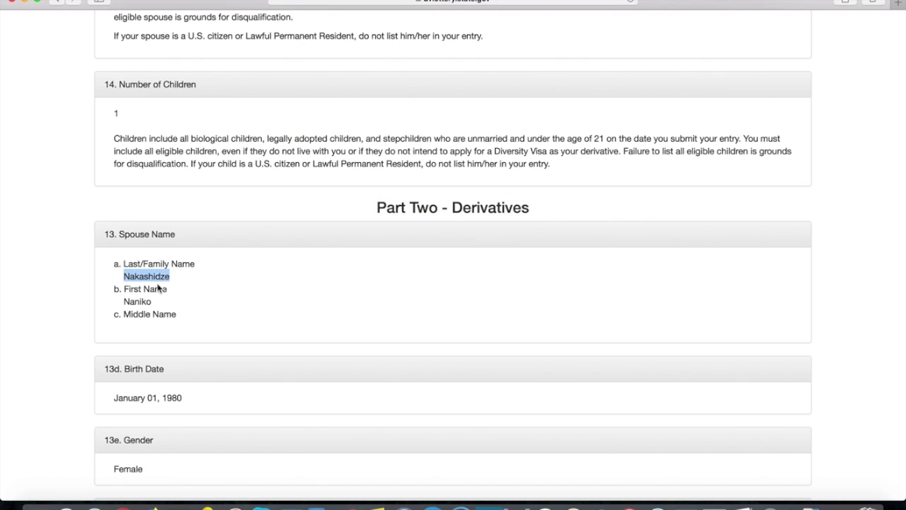
{"action": "double_click", "coordinate": [142, 301]}
{"action": "scroll", "coordinate": [262, 276], "scroll_direction": "down", "scroll_amount": 4}
{"action": "double_click", "coordinate": [174, 279]}
{"action": "double_click", "coordinate": [149, 279]}
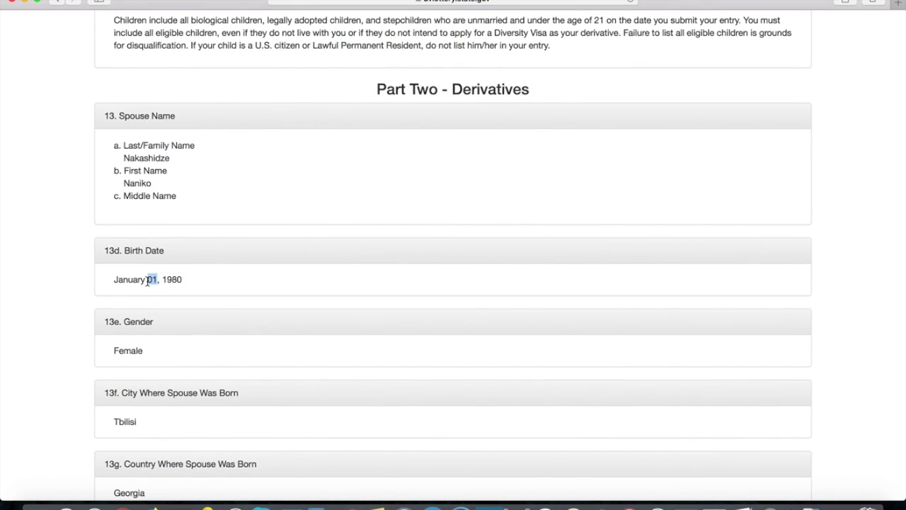
{"action": "scroll", "coordinate": [222, 252], "scroll_direction": "down", "scroll_amount": 3}
{"action": "left_click", "coordinate": [141, 263]}
{"action": "scroll", "coordinate": [239, 238], "scroll_direction": "down", "scroll_amount": 2}
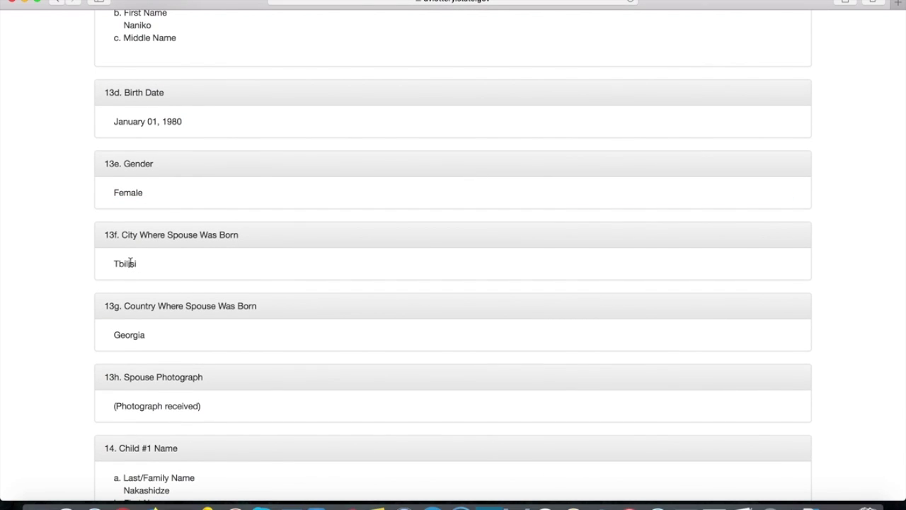
{"action": "scroll", "coordinate": [130, 262], "scroll_direction": "down", "scroll_amount": 3}
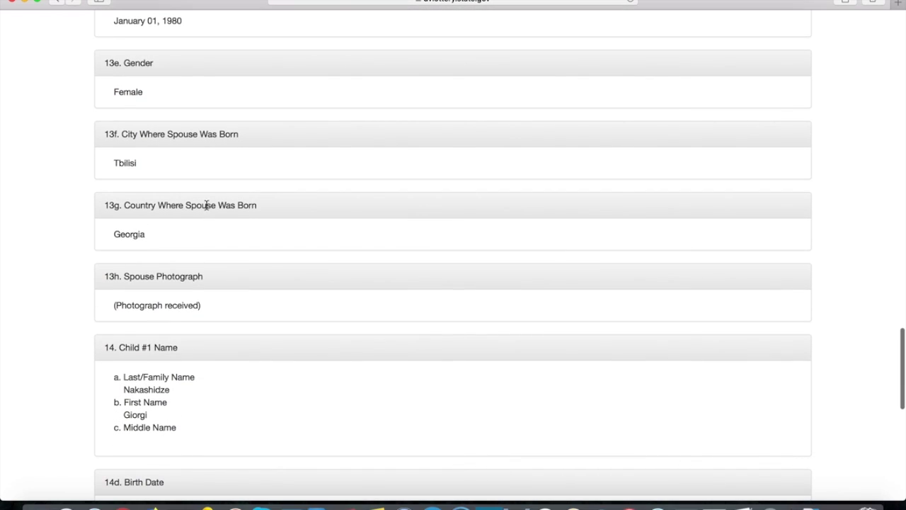
{"action": "scroll", "coordinate": [206, 205], "scroll_direction": "down", "scroll_amount": 2}
{"action": "left_click_drag", "start_coordinate": [137, 243], "coordinate": [174, 244]}
{"action": "left_click", "coordinate": [231, 241]}
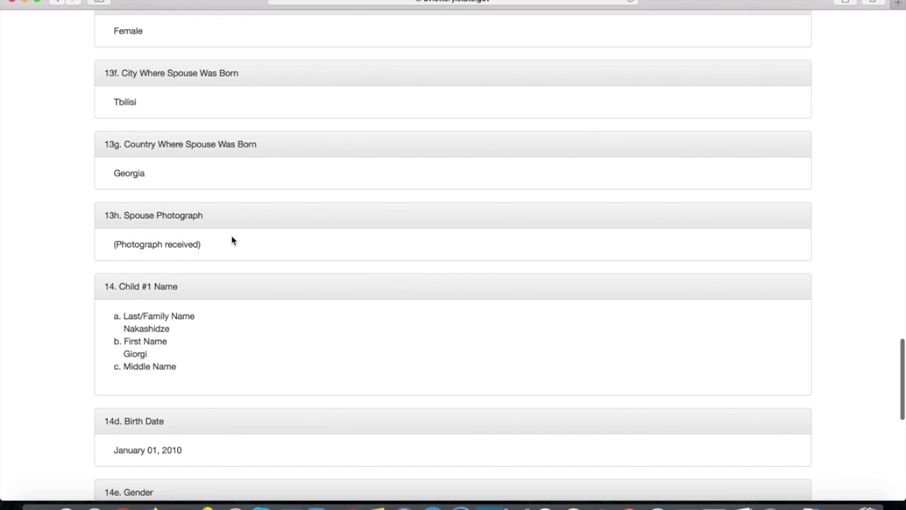
{"action": "scroll", "coordinate": [231, 241], "scroll_direction": "down", "scroll_amount": 1}
{"action": "scroll", "coordinate": [232, 241], "scroll_direction": "down", "scroll_amount": 2}
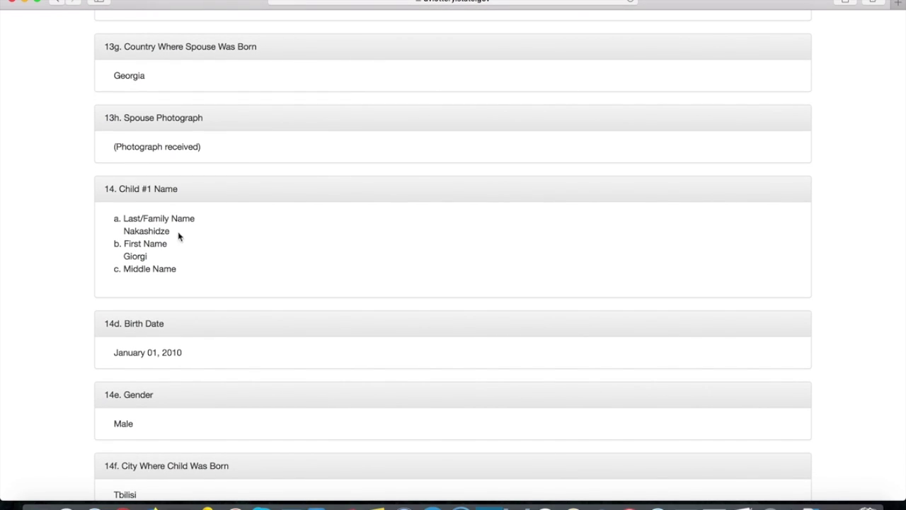
{"action": "scroll", "coordinate": [226, 237], "scroll_direction": "down", "scroll_amount": 4}
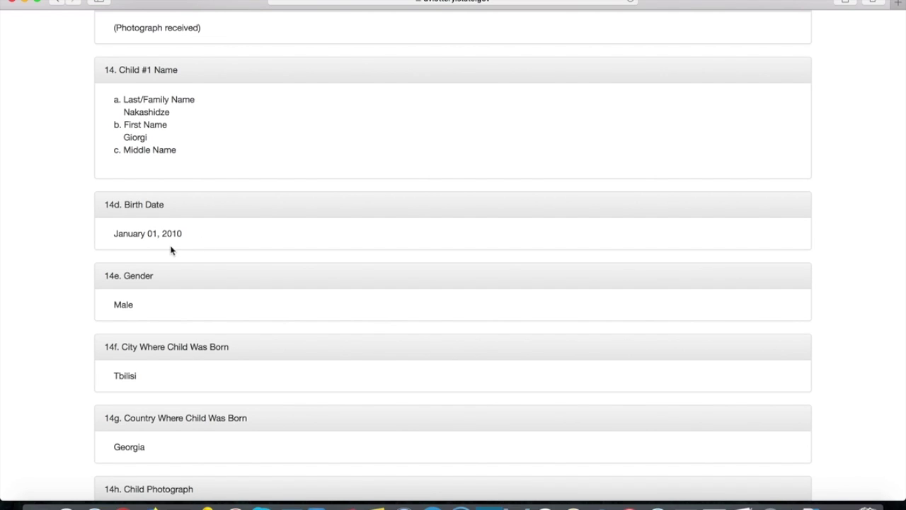
{"action": "scroll", "coordinate": [172, 249], "scroll_direction": "down", "scroll_amount": 3}
{"action": "left_click", "coordinate": [121, 222]}
{"action": "left_click_drag", "start_coordinate": [122, 221], "coordinate": [133, 223]}
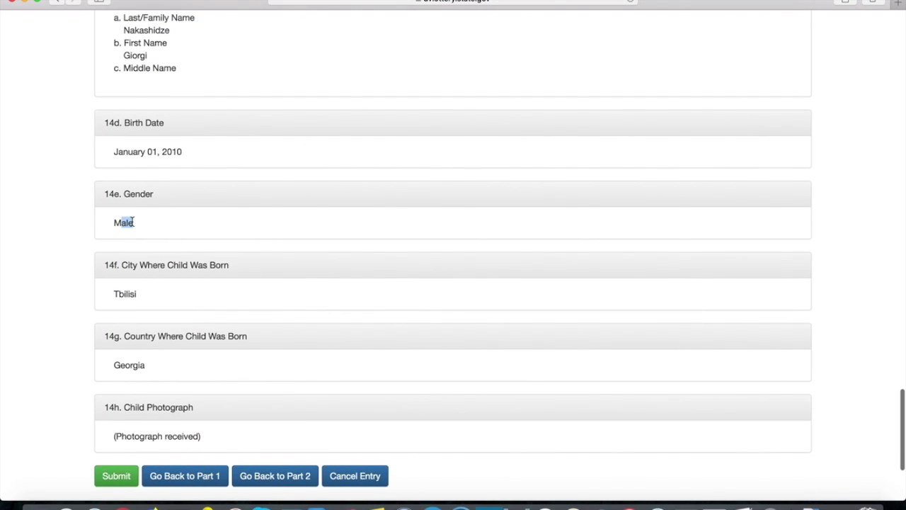
{"action": "left_click_drag", "start_coordinate": [119, 293], "coordinate": [145, 289]}
{"action": "scroll", "coordinate": [208, 267], "scroll_direction": "down", "scroll_amount": 3}
{"action": "scroll", "coordinate": [256, 267], "scroll_direction": "down", "scroll_amount": 2}
{"action": "left_click_drag", "start_coordinate": [198, 312], "coordinate": [132, 312]}
{"action": "left_click", "coordinate": [358, 257]}
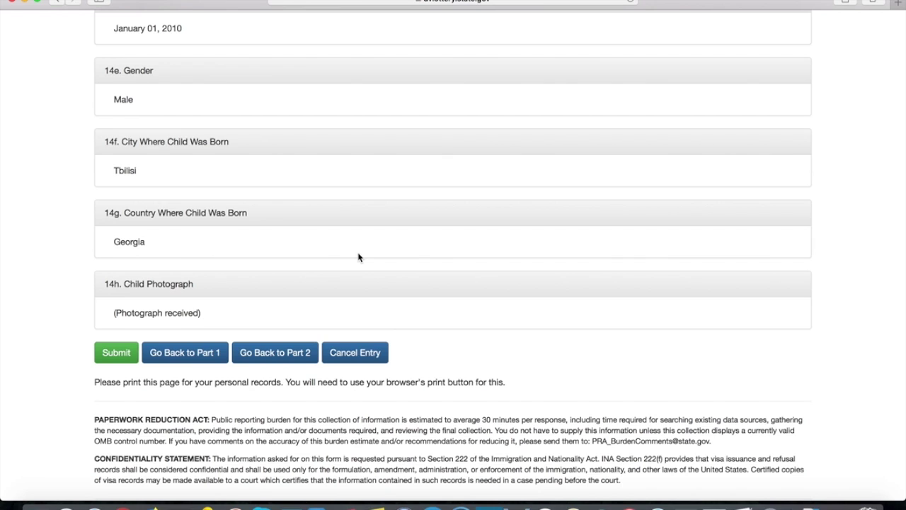
{"action": "scroll", "coordinate": [358, 257], "scroll_direction": "up", "scroll_amount": 10}
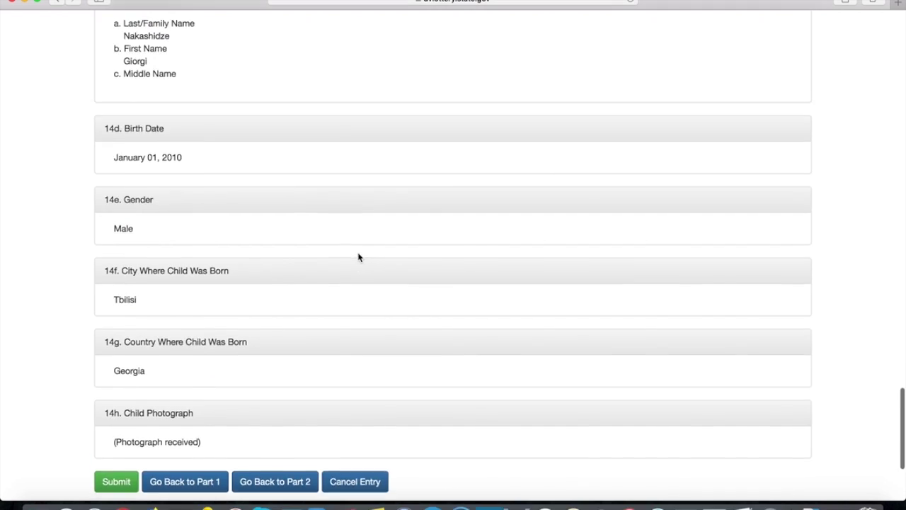
{"action": "scroll", "coordinate": [358, 257], "scroll_direction": "up", "scroll_amount": 12}
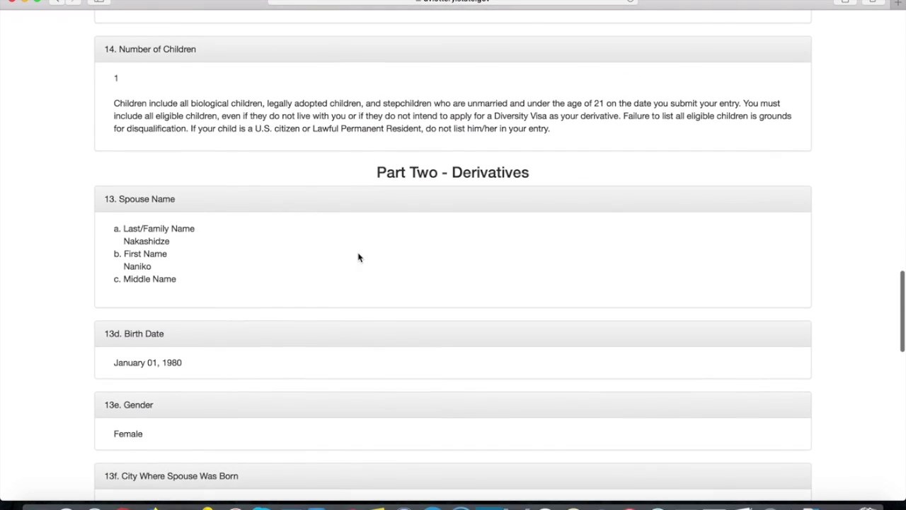
{"action": "scroll", "coordinate": [358, 257], "scroll_direction": "up", "scroll_amount": 4}
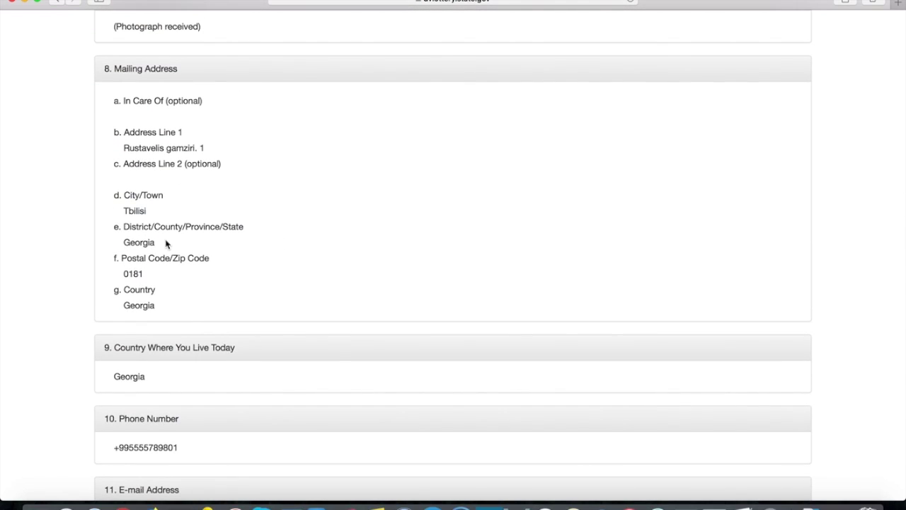
{"action": "left_click_drag", "start_coordinate": [166, 246], "coordinate": [124, 243]}
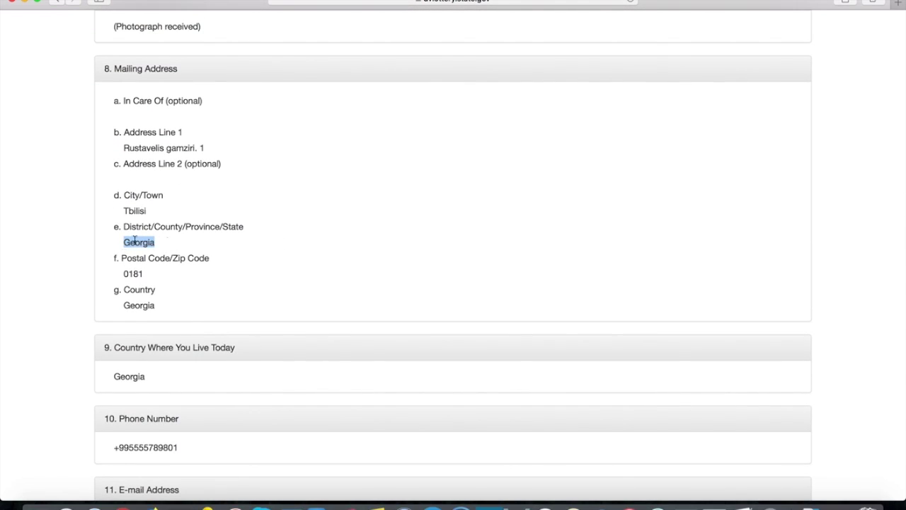
{"action": "left_click", "coordinate": [260, 262]}
{"action": "scroll", "coordinate": [260, 262], "scroll_direction": "down", "scroll_amount": 20}
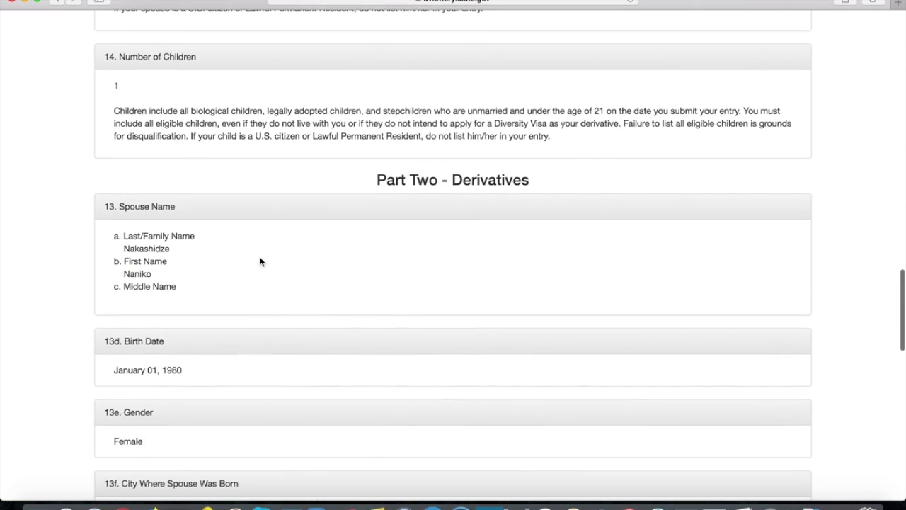
{"action": "scroll", "coordinate": [260, 262], "scroll_direction": "down", "scroll_amount": 3}
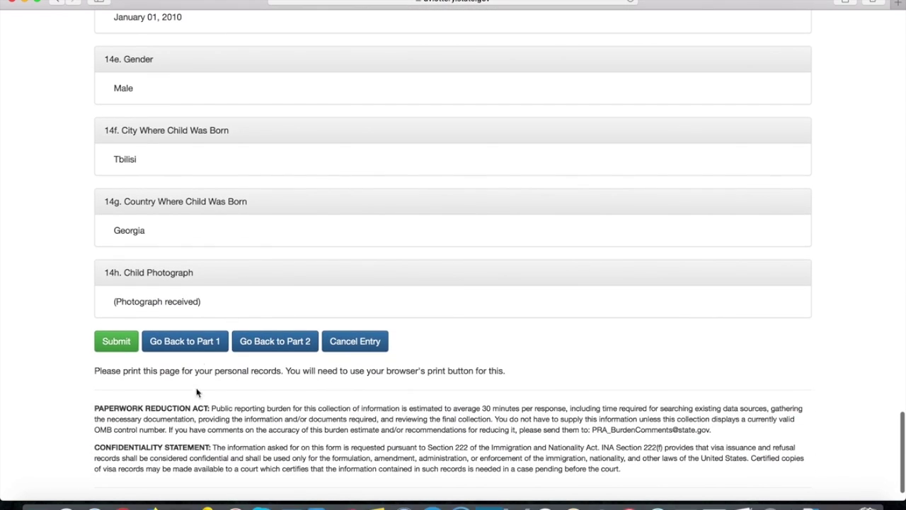
{"action": "left_click", "coordinate": [199, 342]}
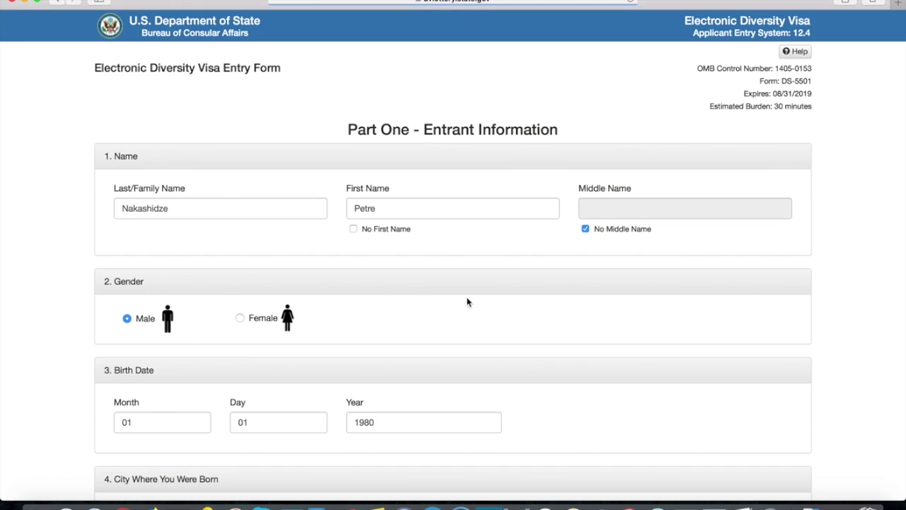
- Replace the mailing address district Georgia with N/A
{"action": "scroll", "coordinate": [466, 301], "scroll_direction": "down", "scroll_amount": 10}
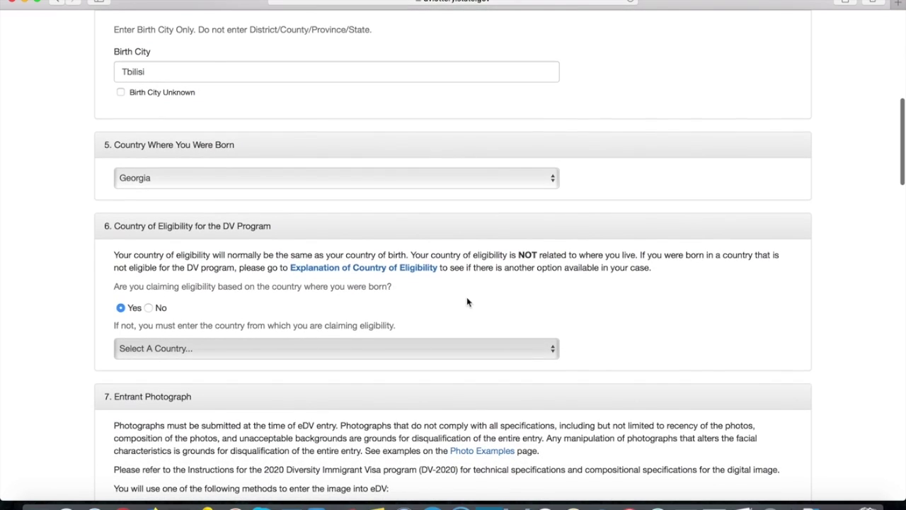
{"action": "scroll", "coordinate": [467, 301], "scroll_direction": "down", "scroll_amount": 8}
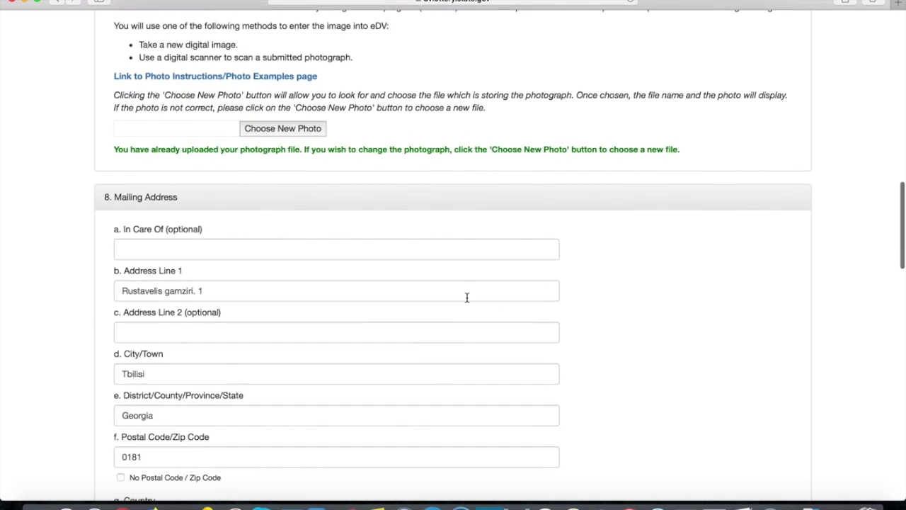
{"action": "scroll", "coordinate": [467, 301], "scroll_direction": "down", "scroll_amount": 3}
{"action": "double_click", "coordinate": [298, 353]}
{"action": "key", "text": "BackSpace"}
{"action": "type", "text": "N"}
{"action": "left_click", "coordinate": [673, 306]}
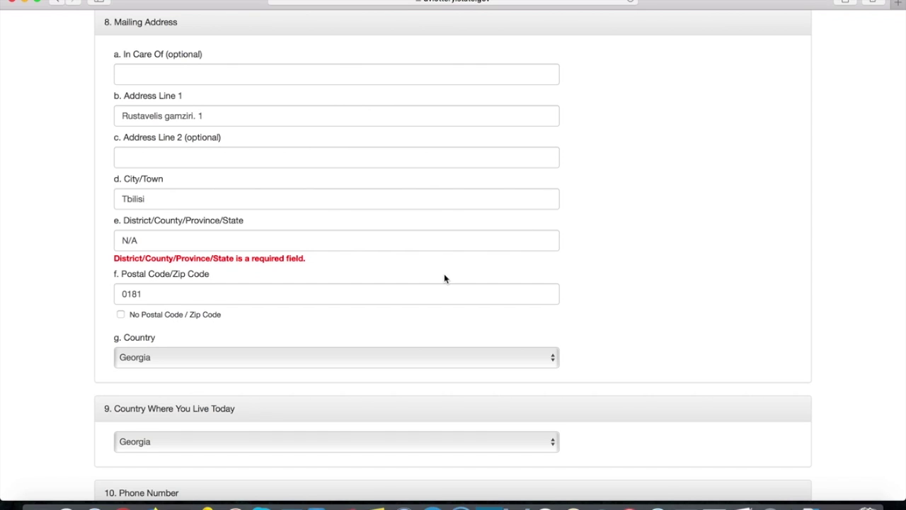
- Continue through the form to the entry review page
{"action": "scroll", "coordinate": [444, 278], "scroll_direction": "down", "scroll_amount": 10}
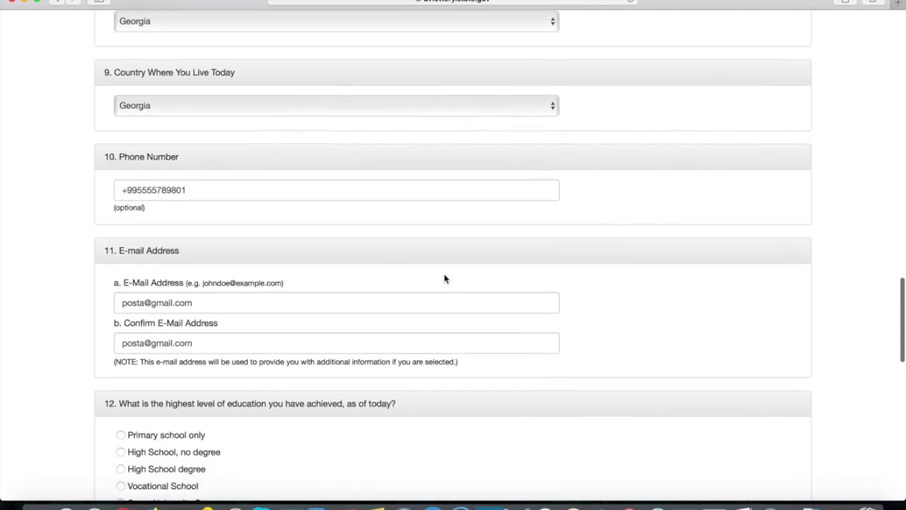
{"action": "scroll", "coordinate": [444, 276], "scroll_direction": "down", "scroll_amount": 5}
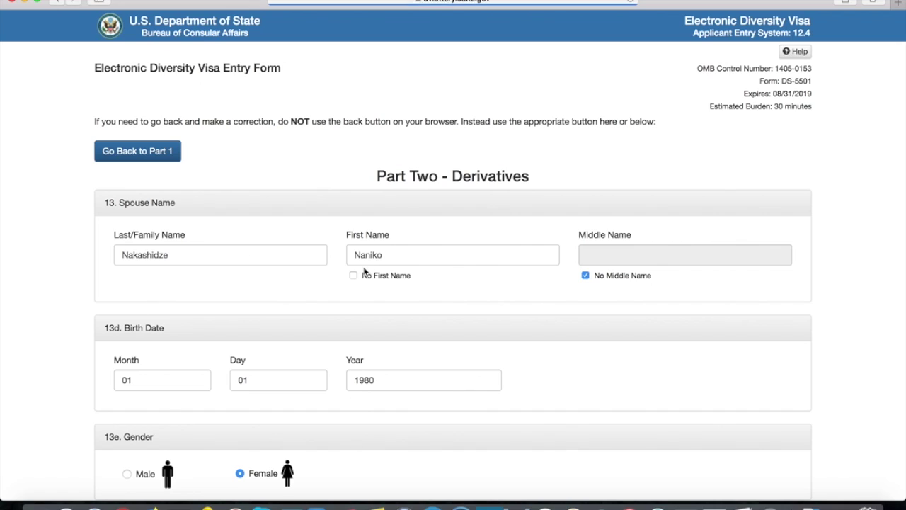
{"action": "scroll", "coordinate": [365, 271], "scroll_direction": "down", "scroll_amount": 3}
{"action": "scroll", "coordinate": [365, 271], "scroll_direction": "down", "scroll_amount": 15}
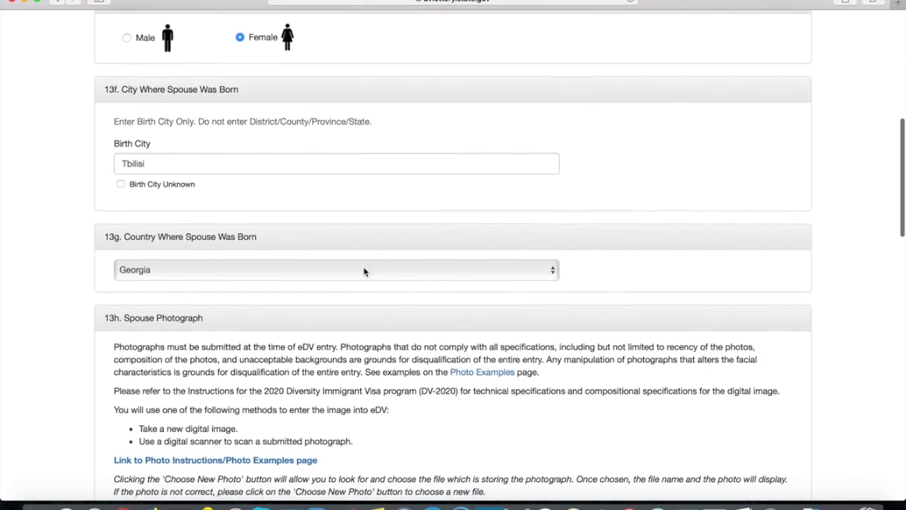
{"action": "scroll", "coordinate": [365, 271], "scroll_direction": "down", "scroll_amount": 10}
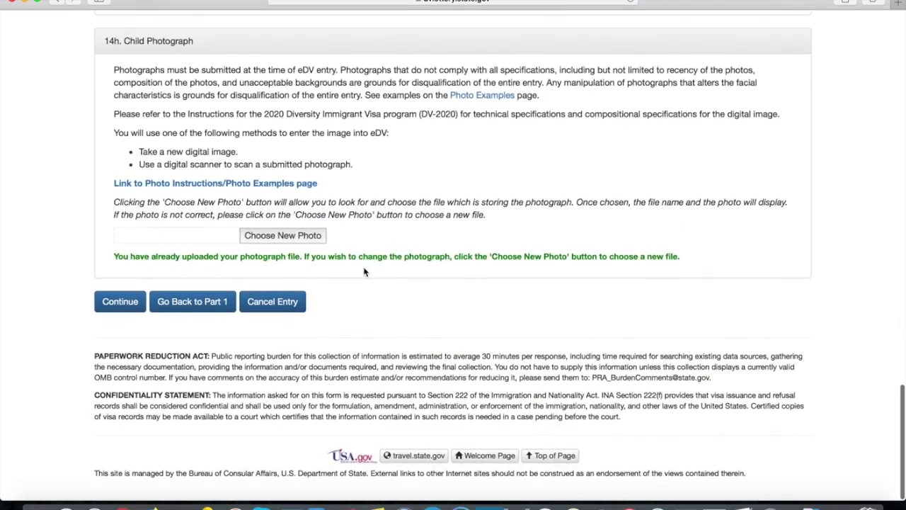
{"action": "left_click", "coordinate": [121, 318]}
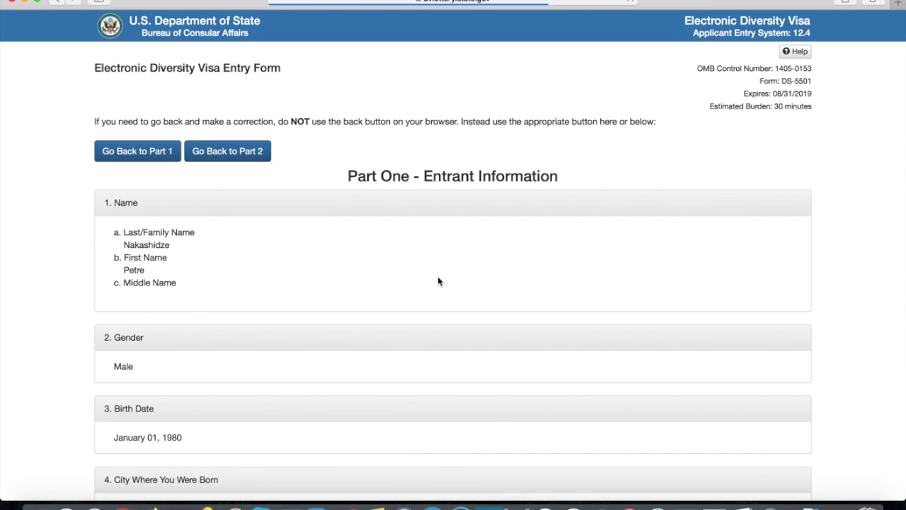
{"action": "scroll", "coordinate": [438, 280], "scroll_direction": "down", "scroll_amount": 12}
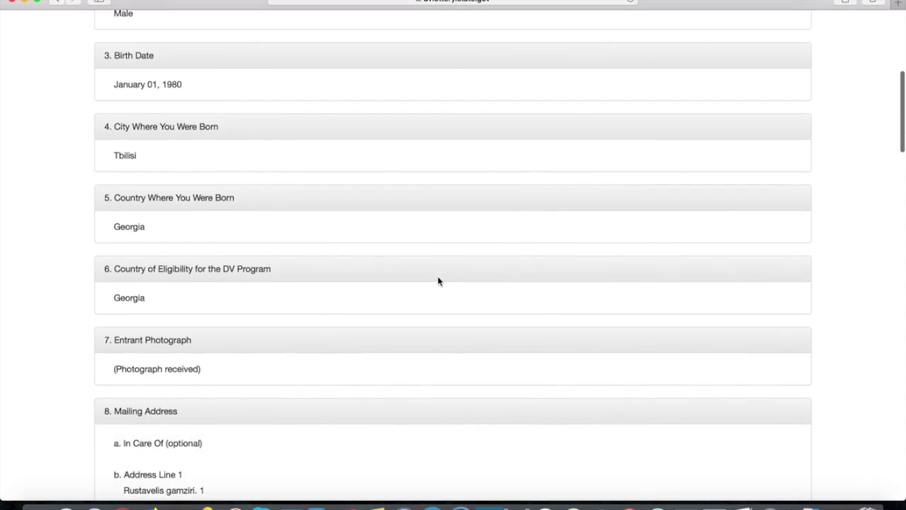
{"action": "scroll", "coordinate": [438, 281], "scroll_direction": "down", "scroll_amount": 15}
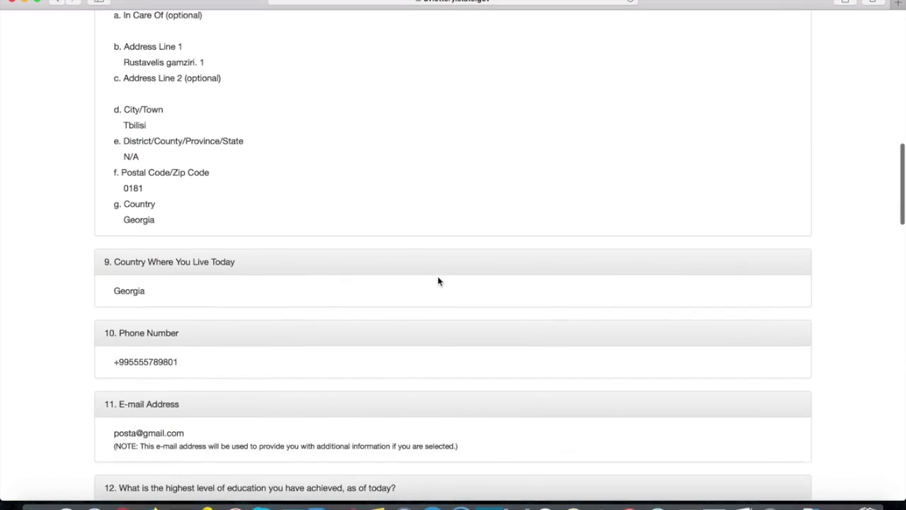
{"action": "scroll", "coordinate": [437, 281], "scroll_direction": "down", "scroll_amount": 15}
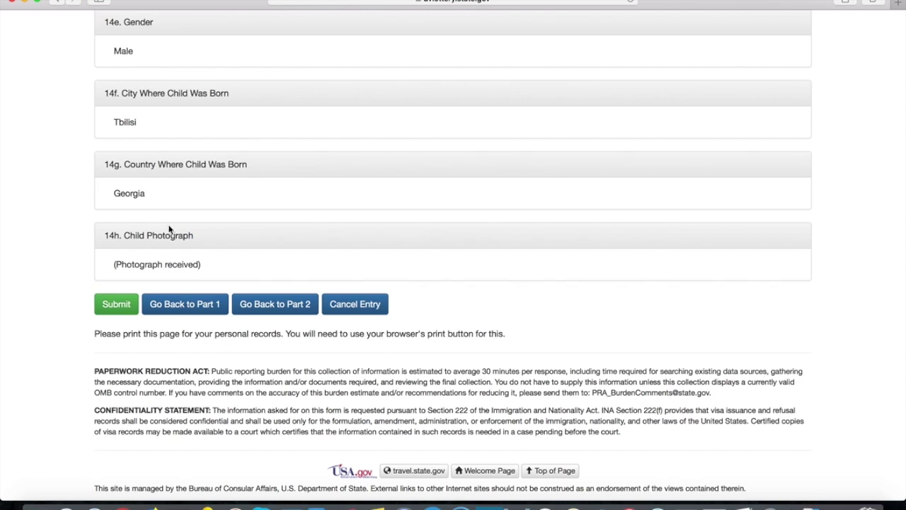
{"action": "scroll", "coordinate": [500, 152], "scroll_direction": "up", "scroll_amount": 1}
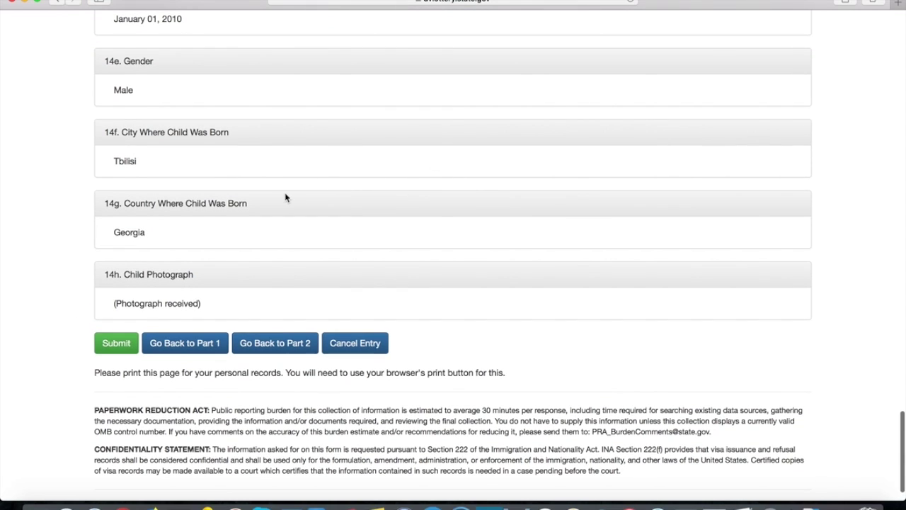
{"action": "left_click", "coordinate": [115, 227]}
{"action": "left_click_drag", "start_coordinate": [115, 227], "coordinate": [162, 227]}
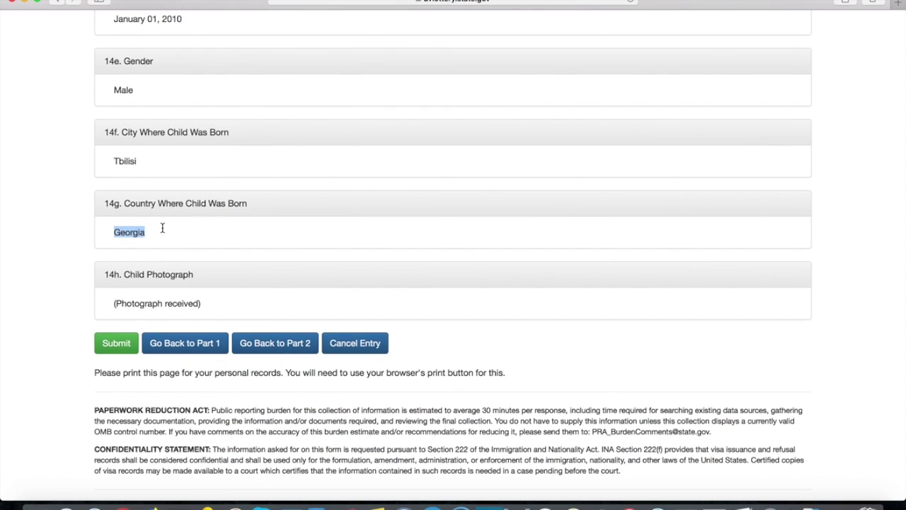
{"action": "left_click", "coordinate": [177, 231]}
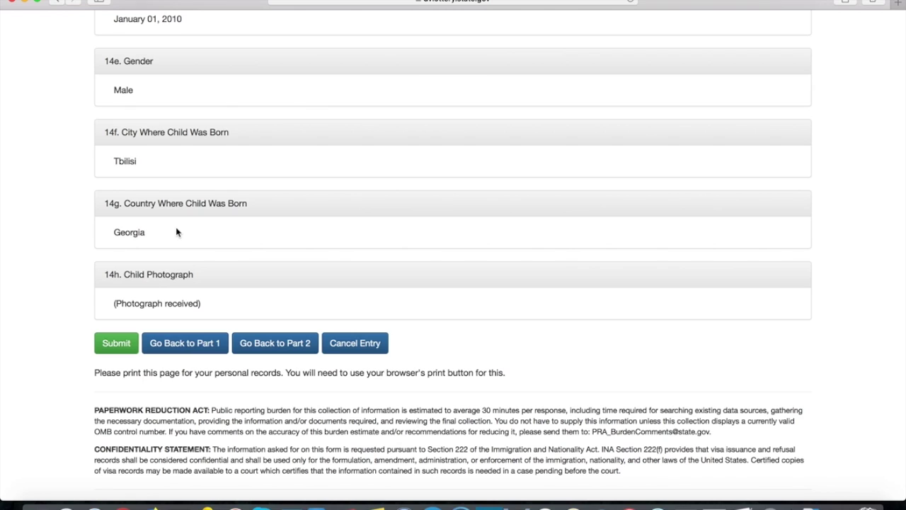
{"action": "scroll", "coordinate": [356, 199], "scroll_direction": "up", "scroll_amount": 3}
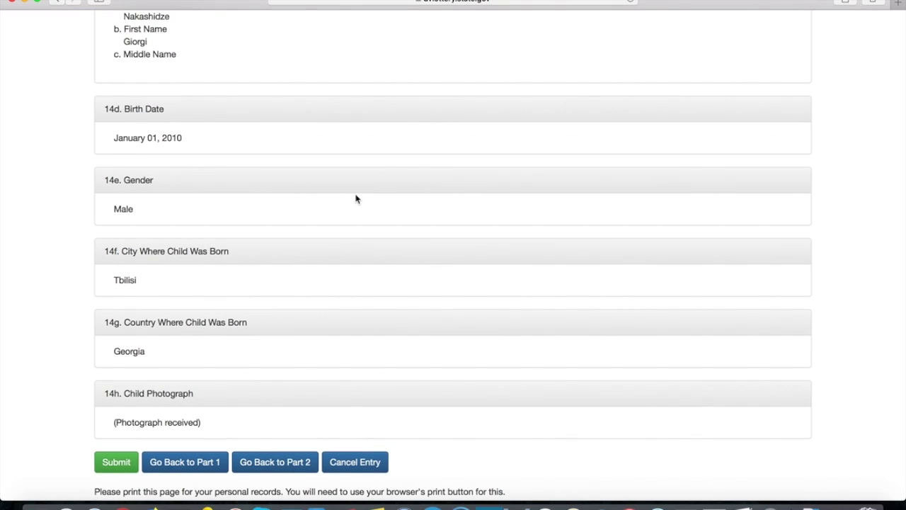
{"action": "scroll", "coordinate": [356, 198], "scroll_direction": "down", "scroll_amount": 4}
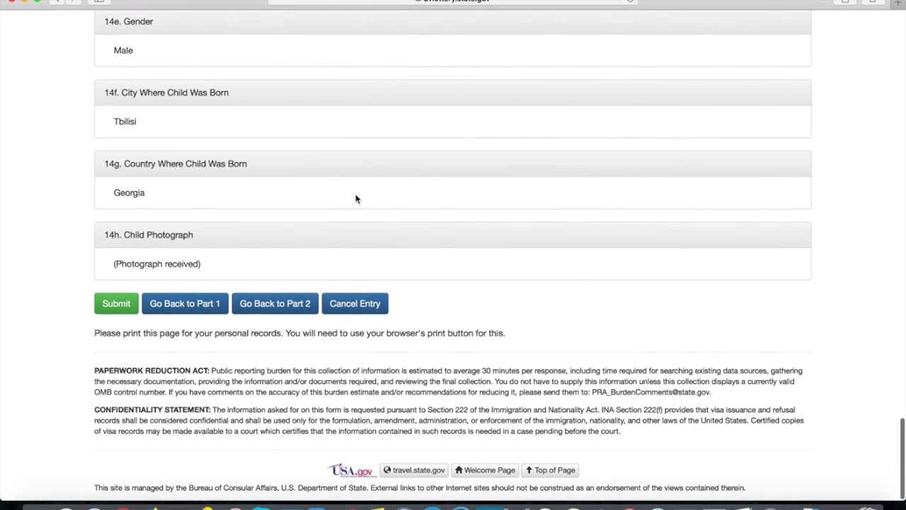
- Go back to Part One and change the entrant's birth country from Georgia to Russia
{"action": "left_click", "coordinate": [192, 303]}
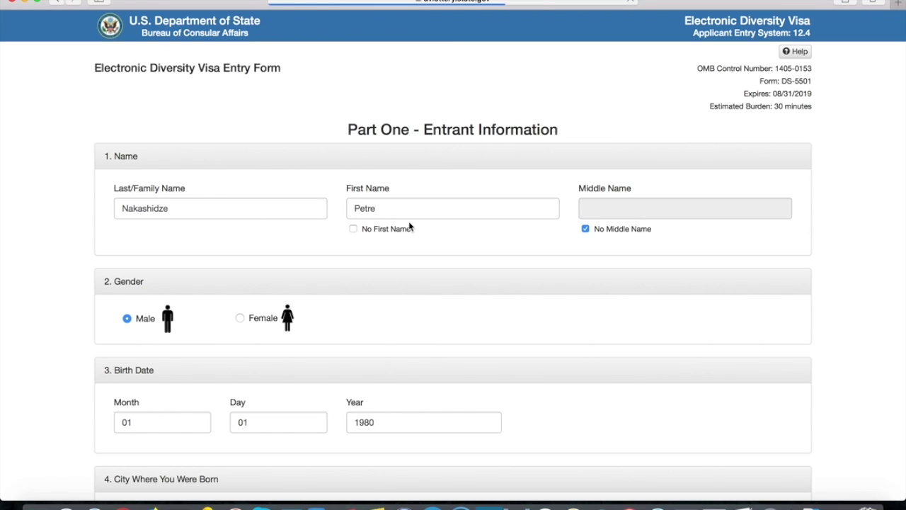
{"action": "scroll", "coordinate": [409, 227], "scroll_direction": "down", "scroll_amount": 10}
{"action": "scroll", "coordinate": [409, 225], "scroll_direction": "down", "scroll_amount": 1}
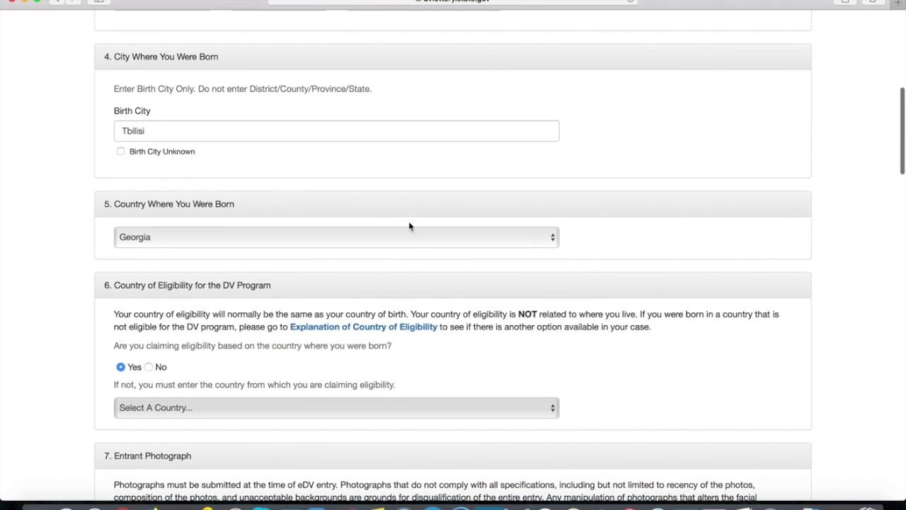
{"action": "scroll", "coordinate": [240, 239], "scroll_direction": "down", "scroll_amount": 5}
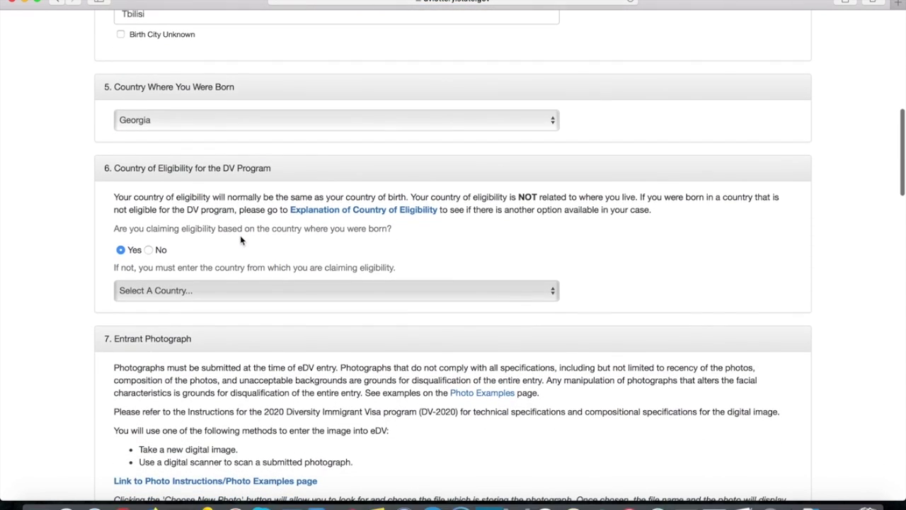
{"action": "scroll", "coordinate": [240, 239], "scroll_direction": "up", "scroll_amount": 4}
{"action": "left_click", "coordinate": [216, 208]}
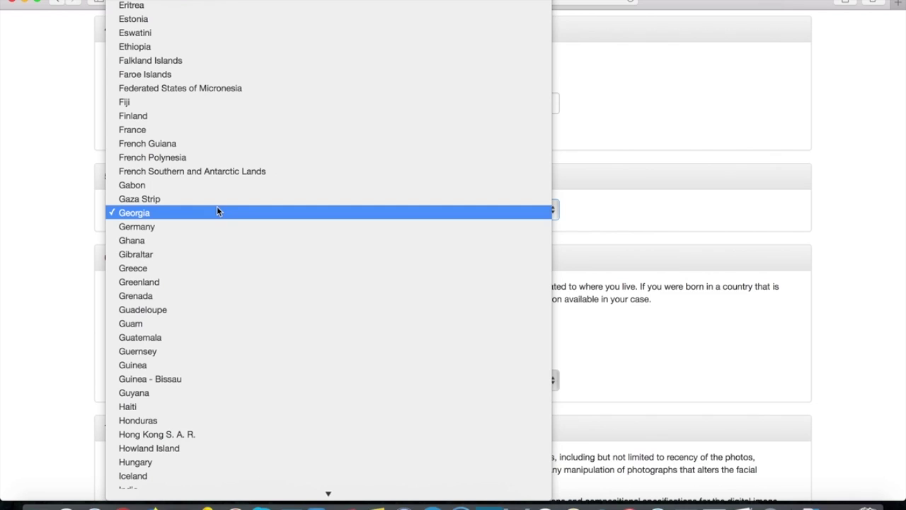
{"action": "type", "text": "ru"}
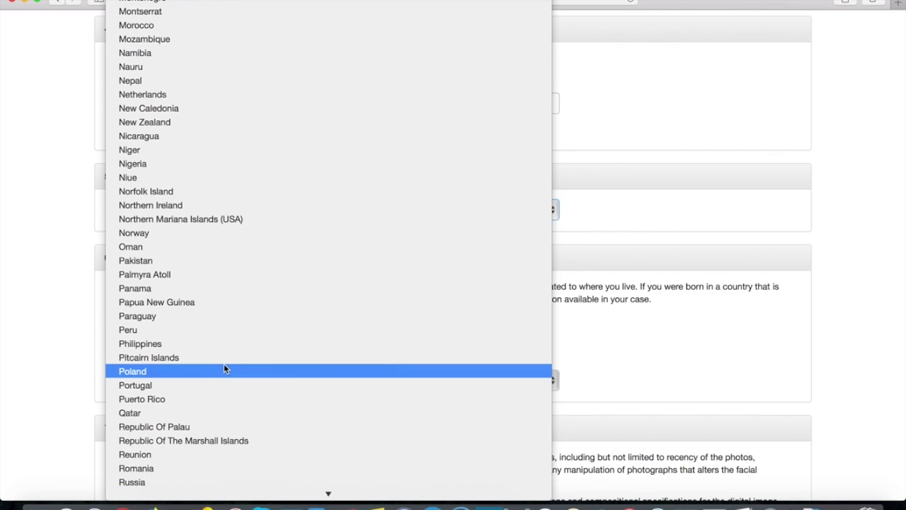
{"action": "left_click", "coordinate": [162, 480]}
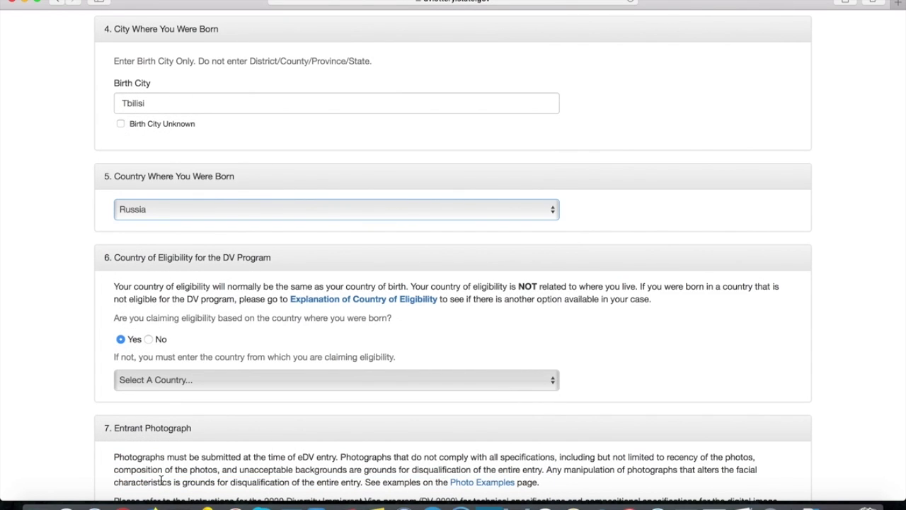
{"action": "left_click", "coordinate": [454, 327]}
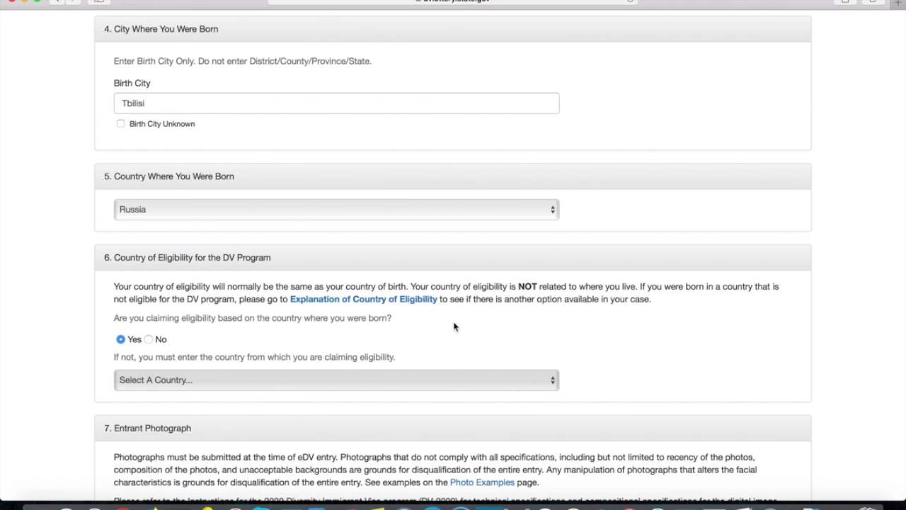
{"action": "scroll", "coordinate": [399, 283], "scroll_direction": "down", "scroll_amount": 2}
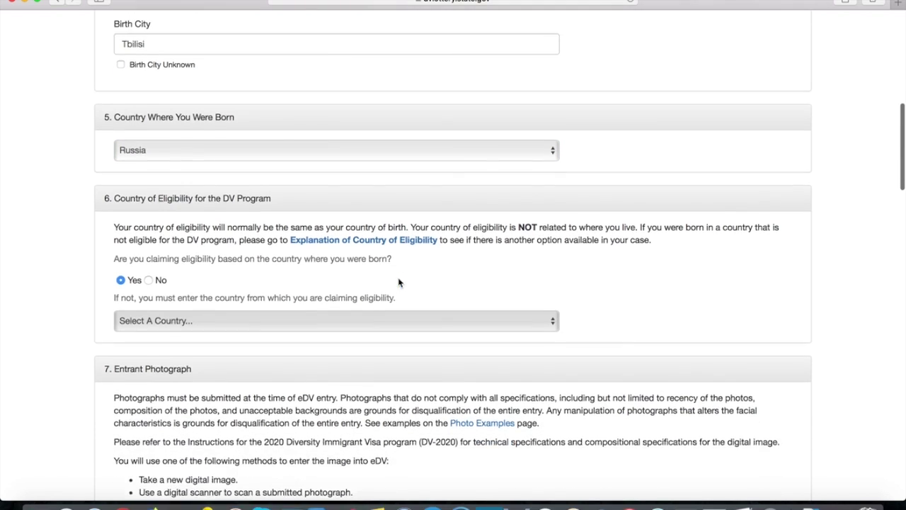
{"action": "scroll", "coordinate": [399, 283], "scroll_direction": "up", "scroll_amount": 4}
{"action": "scroll", "coordinate": [399, 282], "scroll_direction": "down", "scroll_amount": 2}
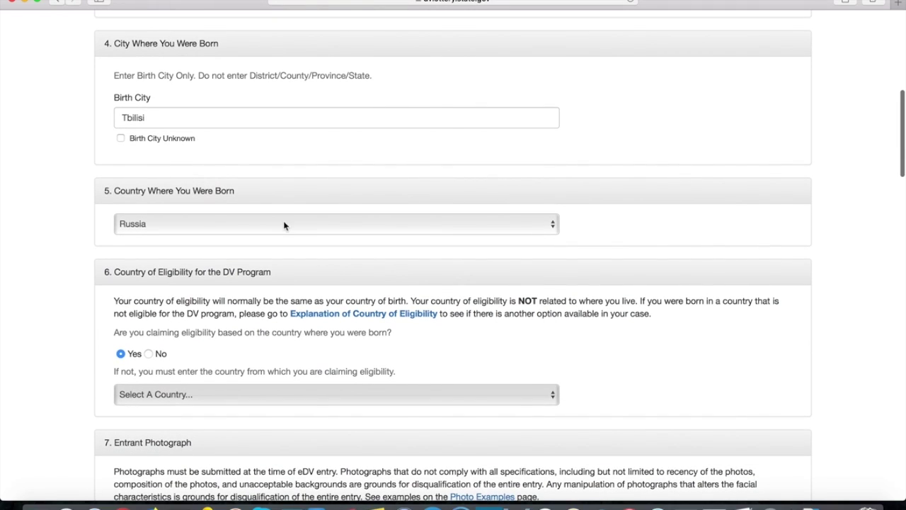